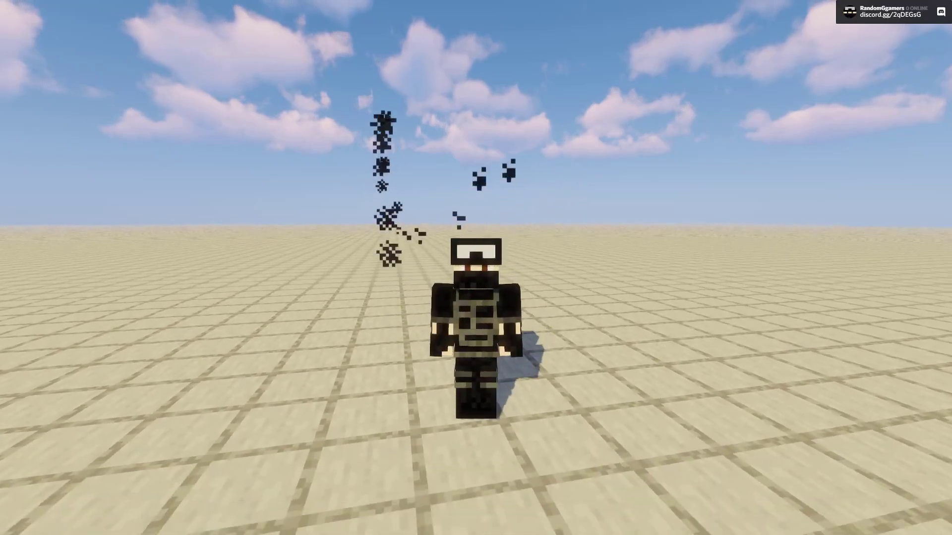
key("shift")
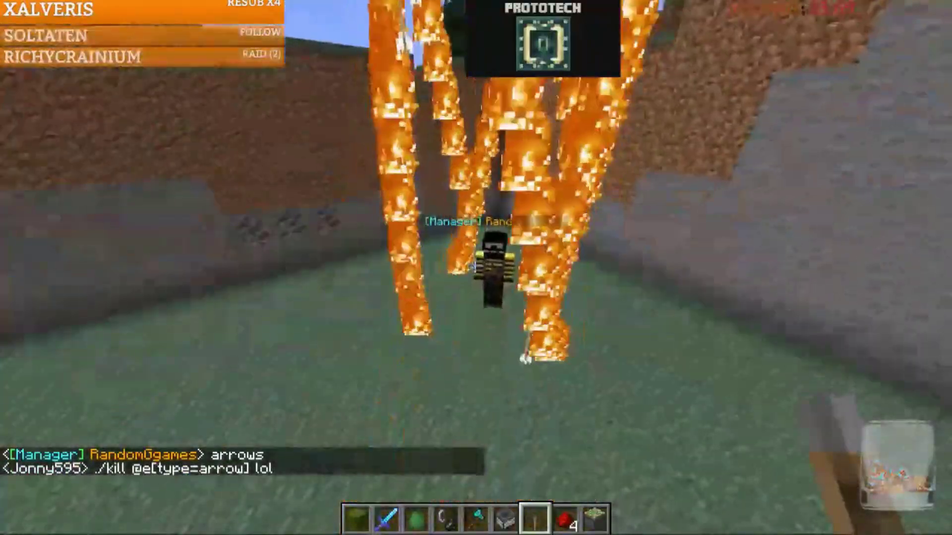
key("s")
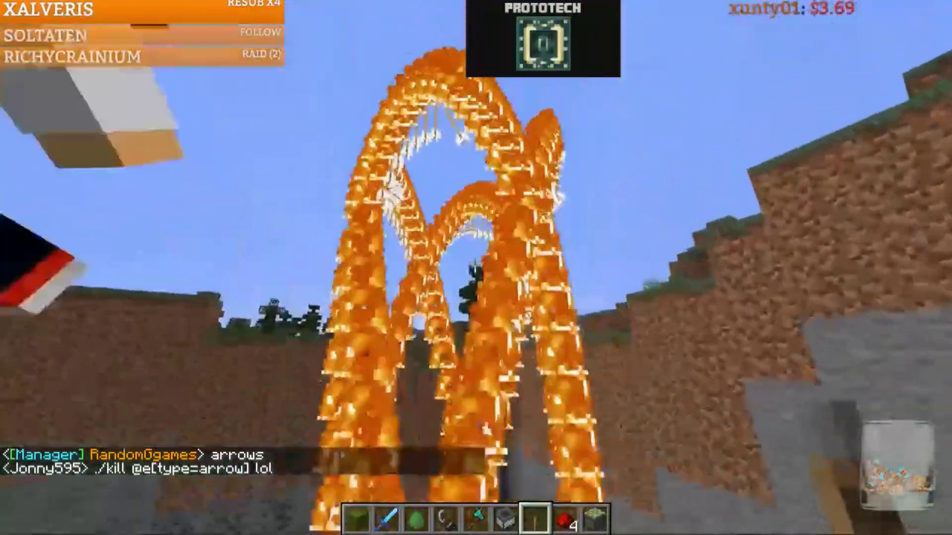
key("space")
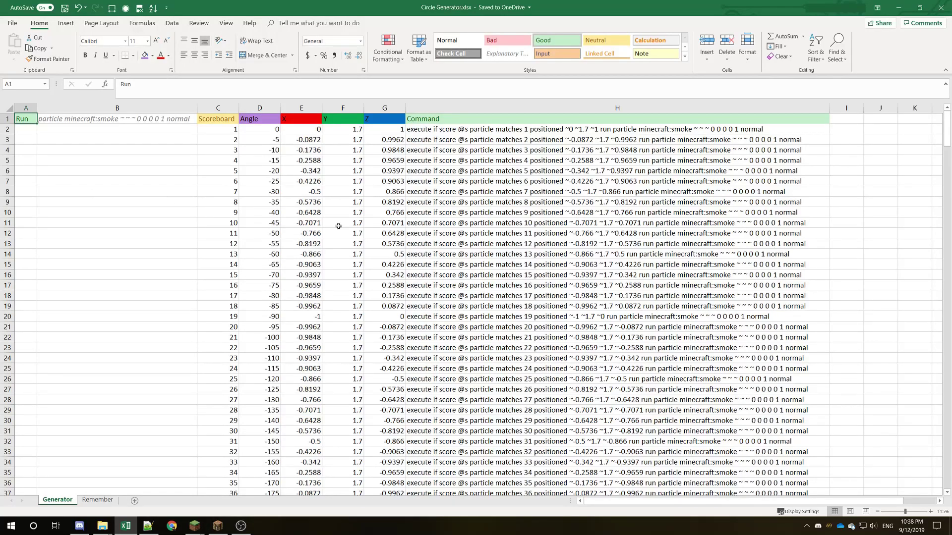
- Examine the particle command stored beside the Run label in cell B1 of the Generator sheet
scroll(338, 226, "down", 7)
scroll(342, 229, "up", 7)
left_click_drag(30, 120, 60, 122)
left_click(94, 120)
left_click_drag(256, 85, 118, 85)
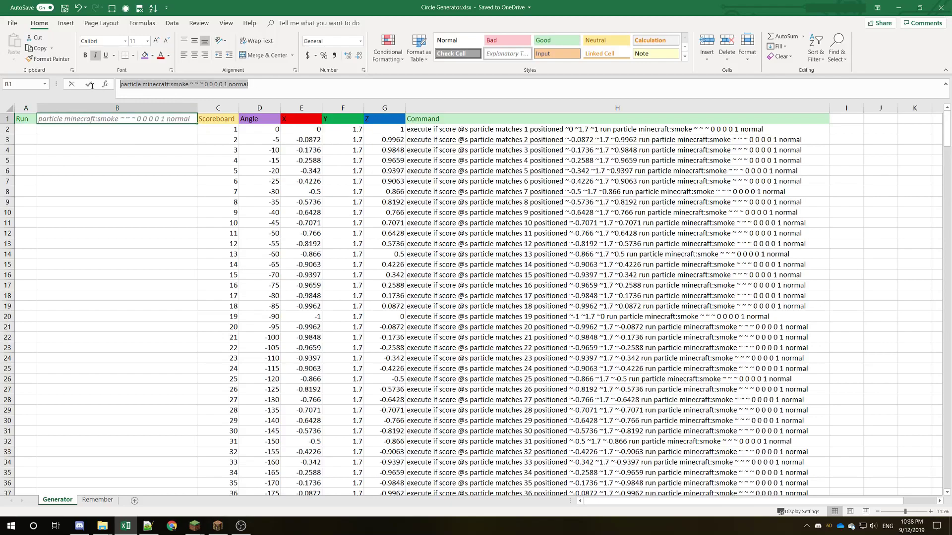
left_click(286, 84)
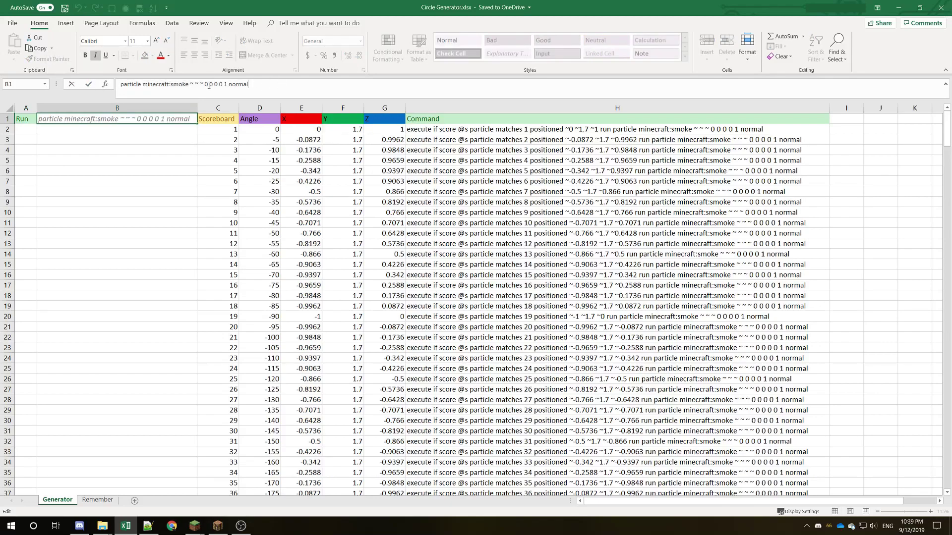
mouse_move(208, 85)
left_mouse_down()
mouse_move(252, 86)
mouse_move(204, 85)
left_mouse_up()
left_click(253, 85)
- Review the Scoreboard, X, Y, Z and Command headings and examine the command-building formula in cell H9
left_click(224, 118)
left_click(301, 119)
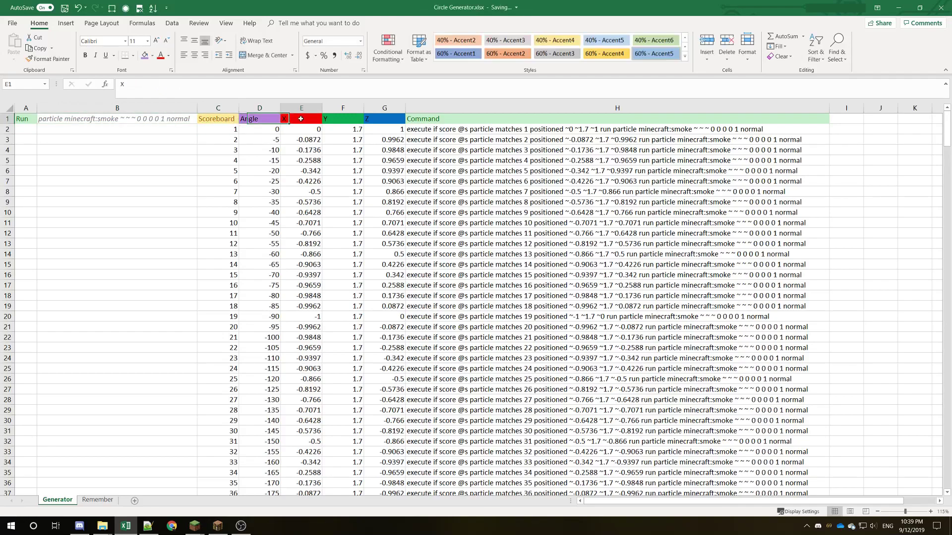
left_click(342, 119)
left_click(380, 119)
left_click_drag(450, 121, 462, 160)
left_click(567, 204)
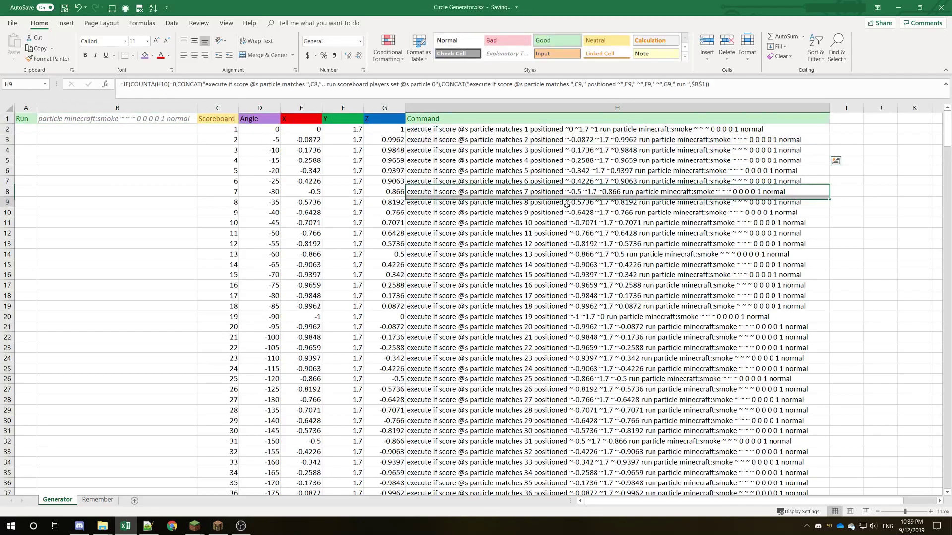
left_click_drag(724, 86, 35, 104)
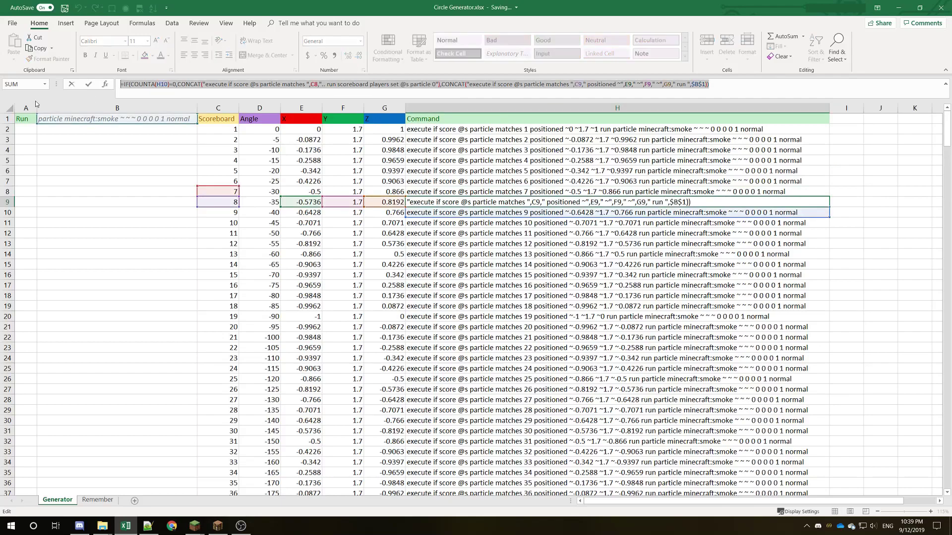
key("Escape")
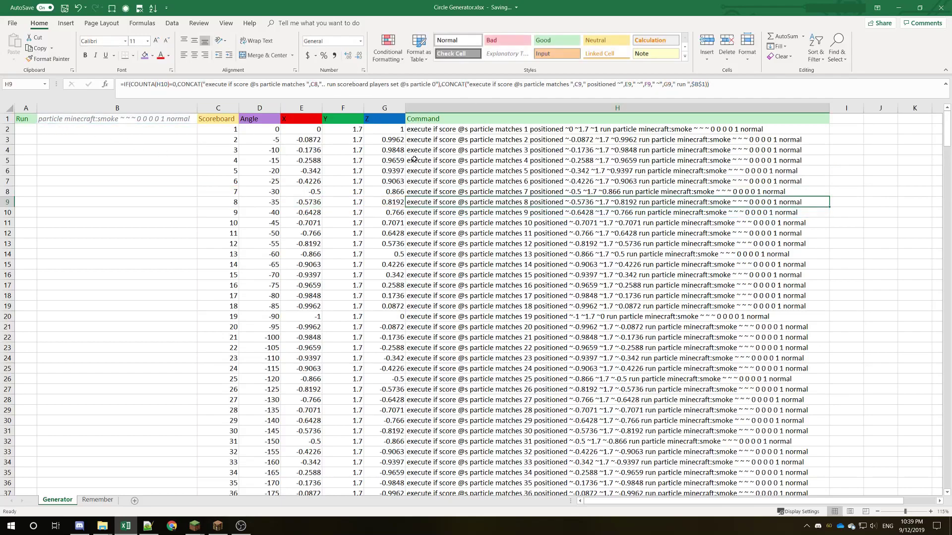
- Inspect the X, Y and Z cells in row 2, including the cosine formula in G2
left_click(300, 128)
left_click(353, 128)
left_click(390, 129)
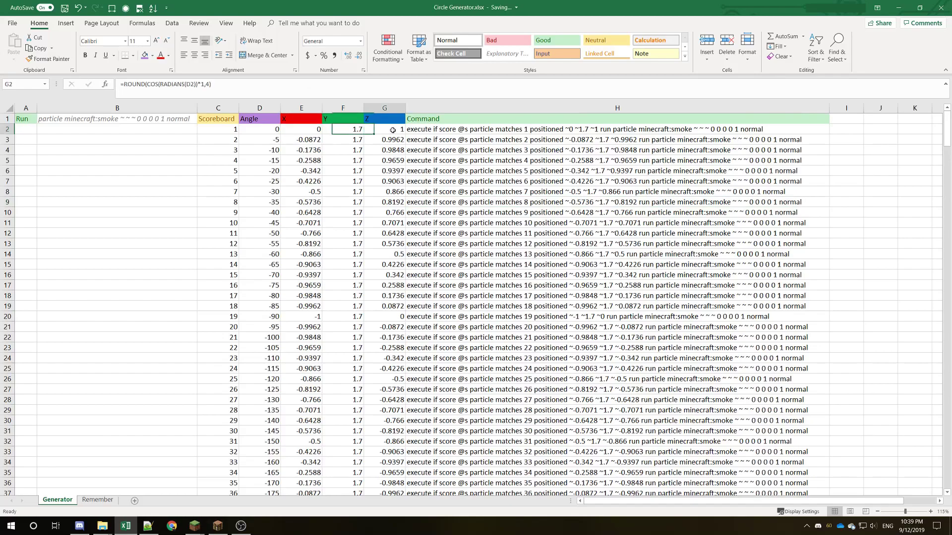
left_click_drag(221, 85, 119, 84)
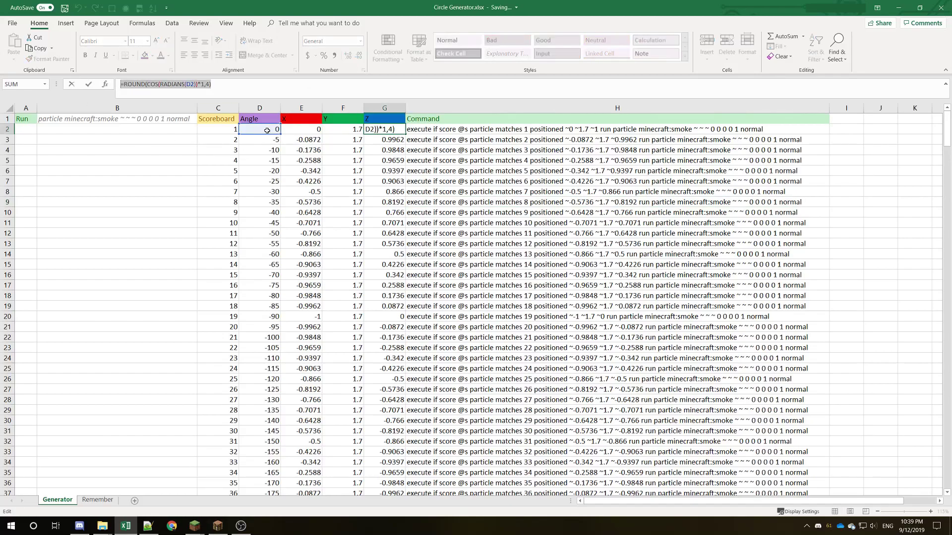
- Examine the Scoreboard and Angle columns from row 2 down to their last entries in row 74
left_click(227, 131)
scroll(206, 210, "down", 9)
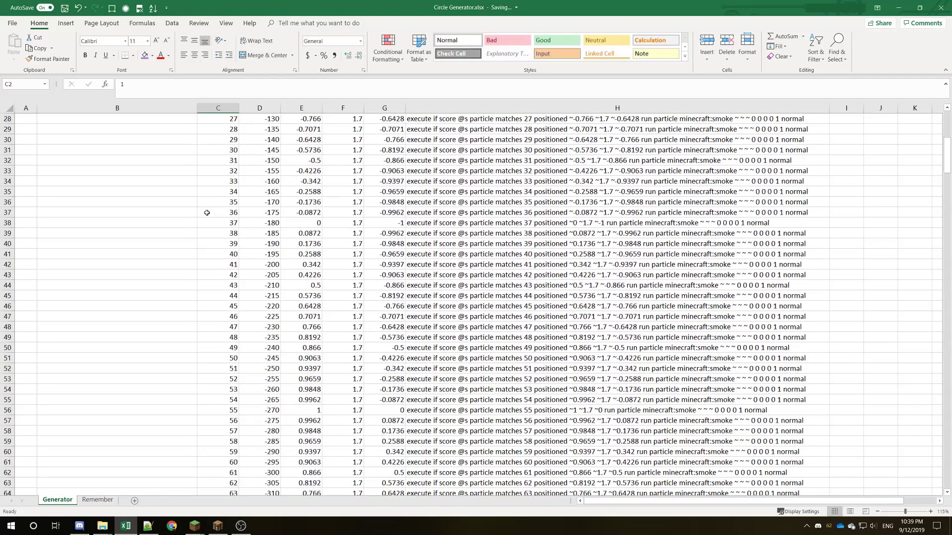
scroll(214, 211, "up", 9)
scroll(232, 135, "down", 15)
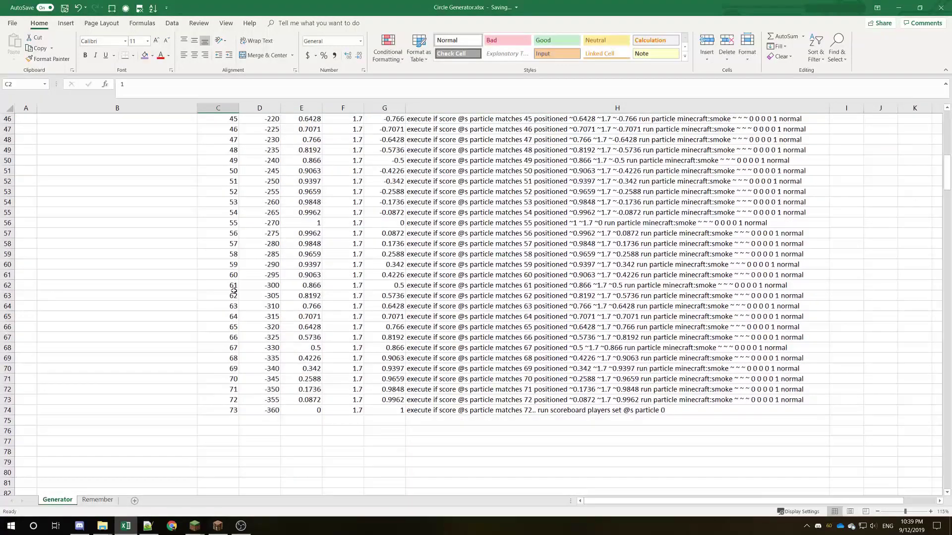
scroll(238, 286, "up", 15)
scroll(277, 288, "down", 20)
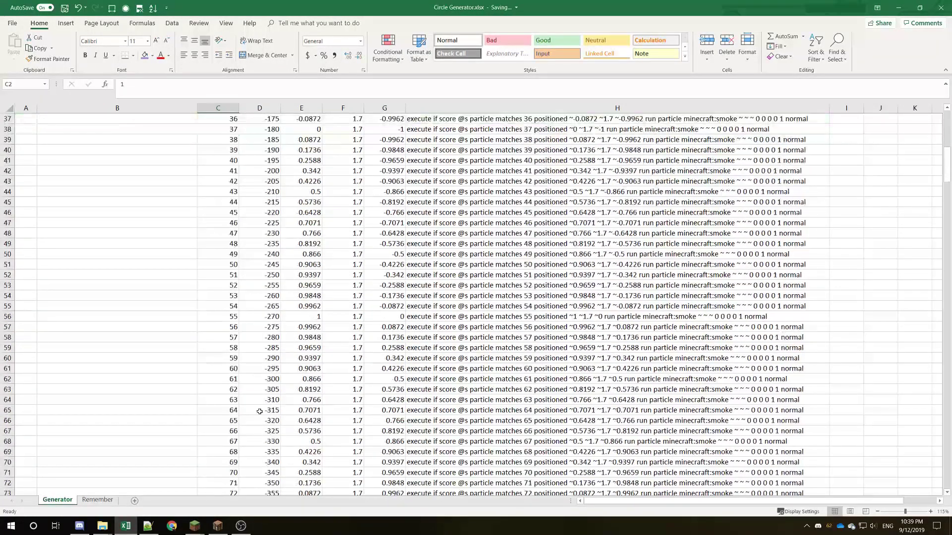
left_click(270, 255)
scroll(321, 342, "up", 20)
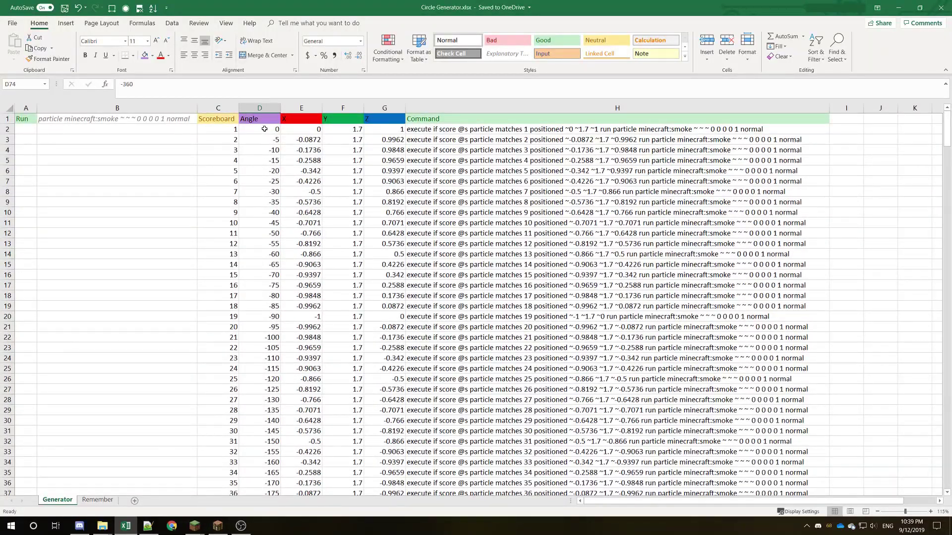
left_click(265, 128)
- Switch to Minecraft, change to the first-person view and show the debug information
left_click(217, 527)
key("F5")
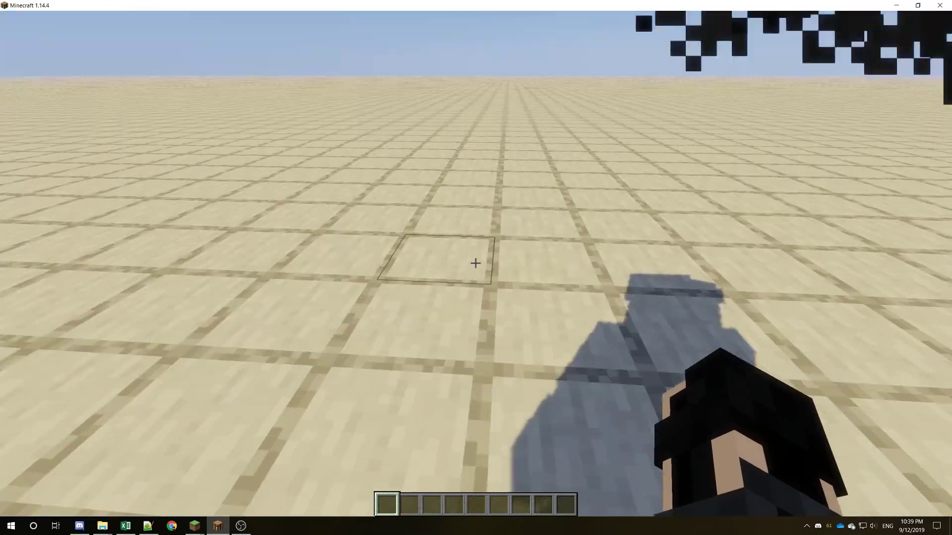
key("F3")
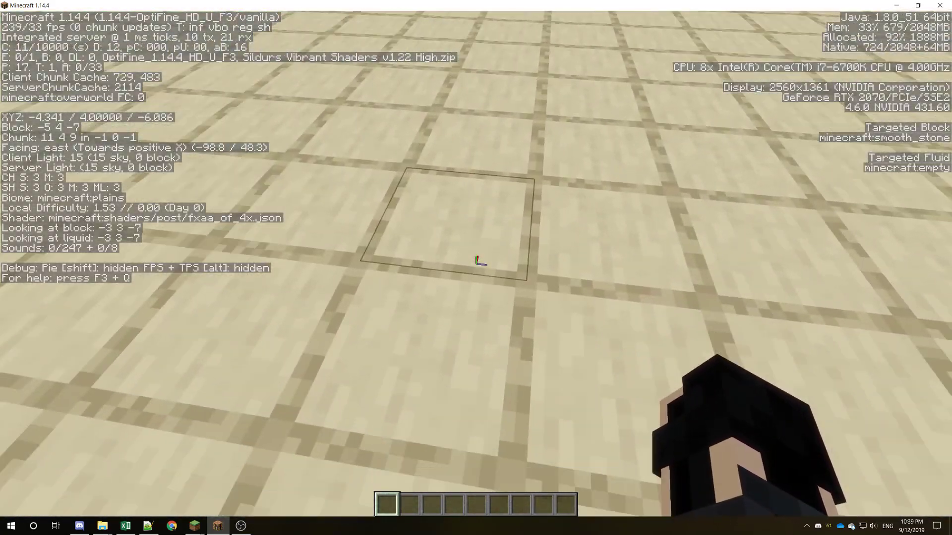
- Clear the picked block and put red, lime and blue wool from Building Blocks into the first three hotbar slots
middle_click(476, 261)
key("e")
left_click(570, 321, "shift")
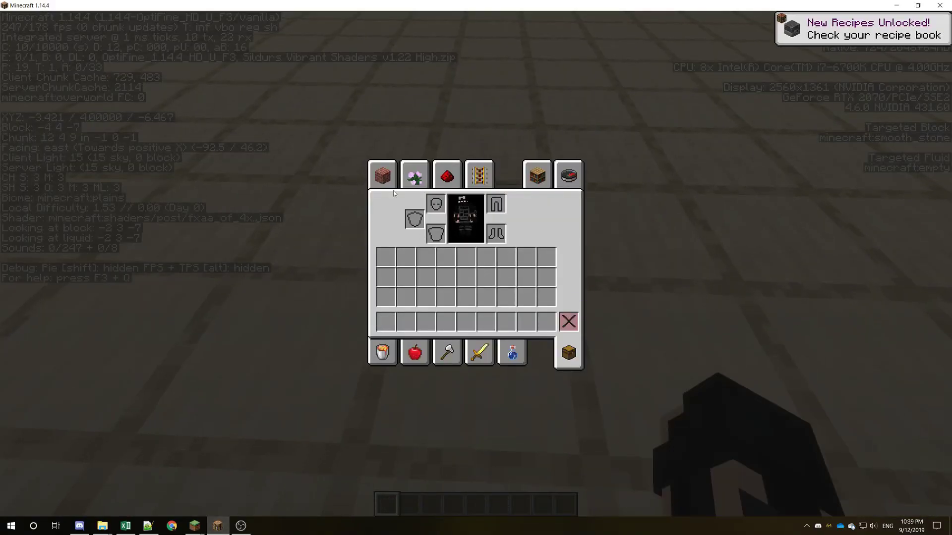
left_click(383, 176)
scroll(540, 312, "down", 4)
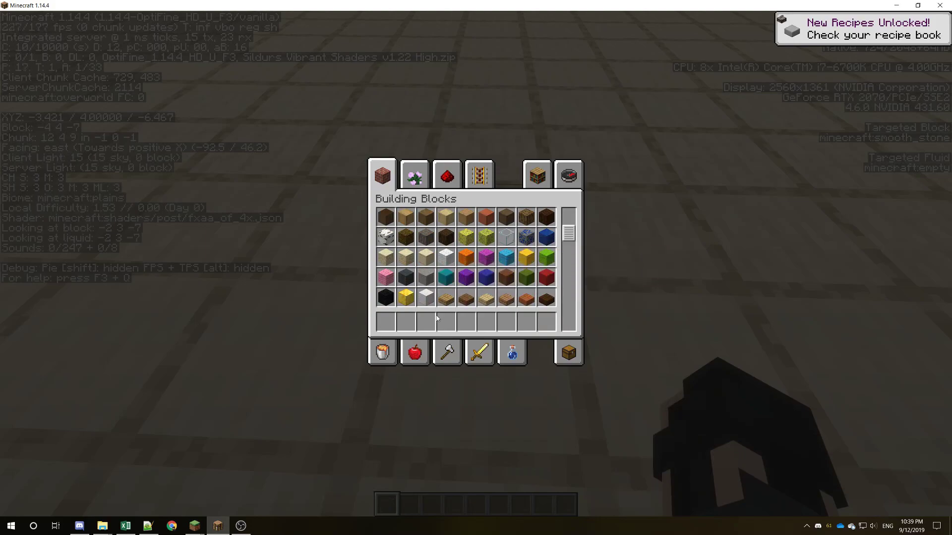
left_click(546, 277)
left_click(546, 257)
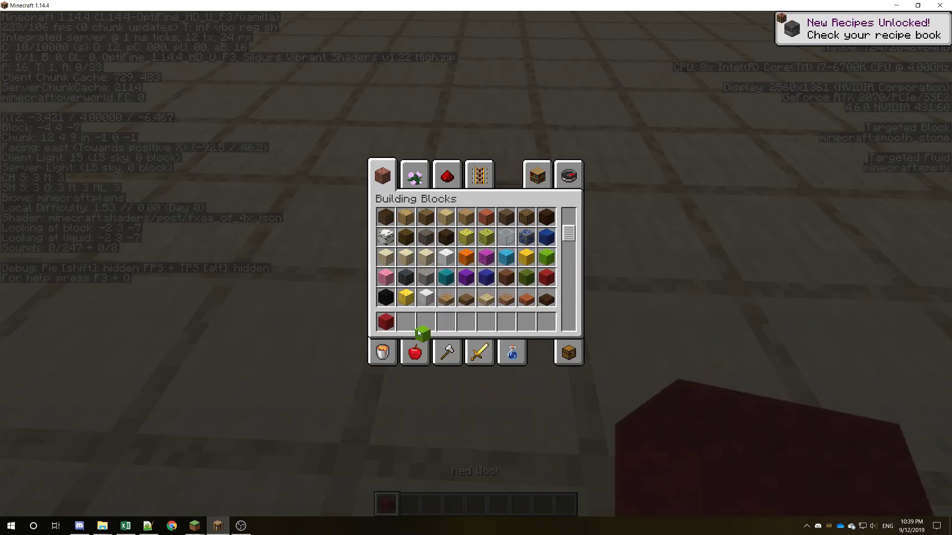
left_click(405, 322)
left_click(487, 276)
left_click(426, 322)
key("e")
- Build axes from wool blocks meeting at one corner: red along X, lime upward for Y and blue along Z
right_click(476, 264)
key("s")
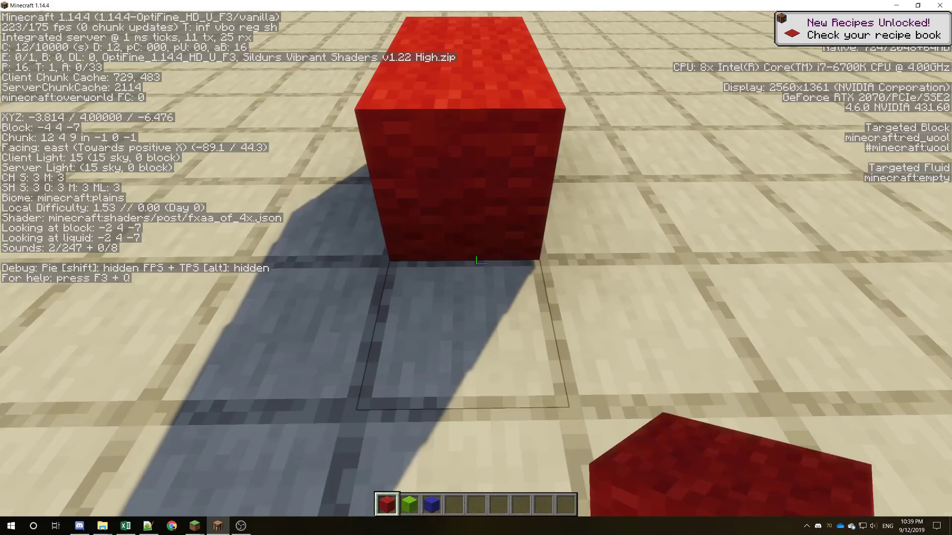
key("2")
right_click(476, 264)
key("space")
key("space")
key("d")
left_click(475, 264)
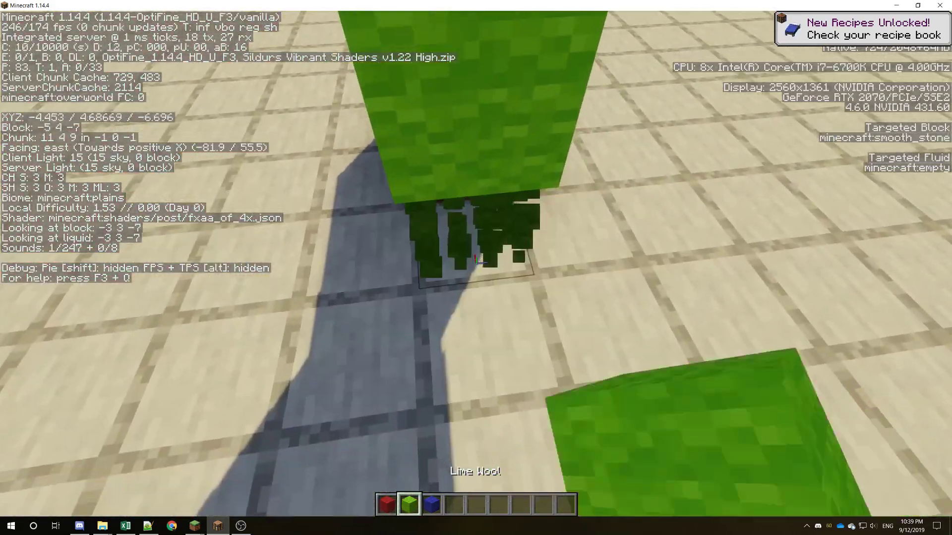
key("3")
right_click(476, 263)
right_click(476, 264)
key("4")
key("w")
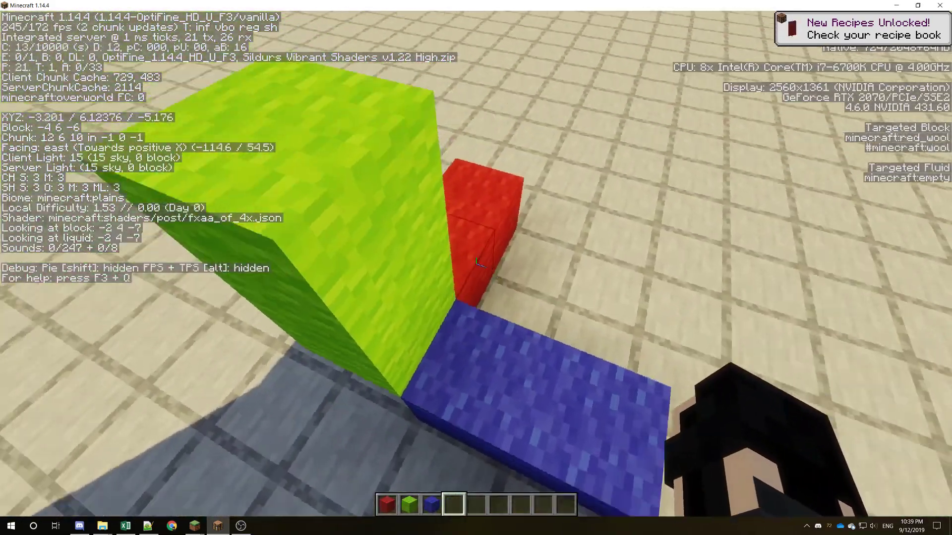
- Examine the wool axes from above, comparing their directions with the facing shown in the debug information
key("d")
key("s")
key("a")
key("a")
key("shift")
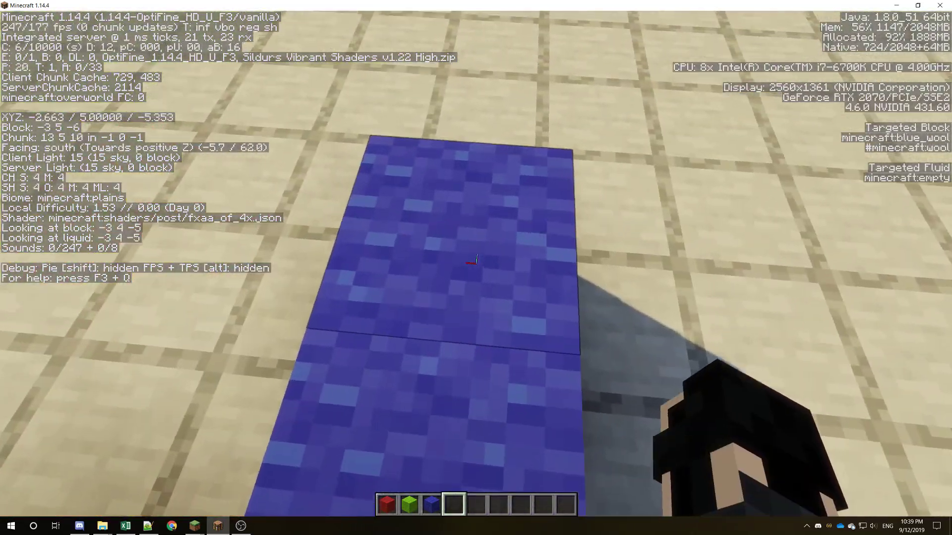
key("w")
key("space")
key("space")
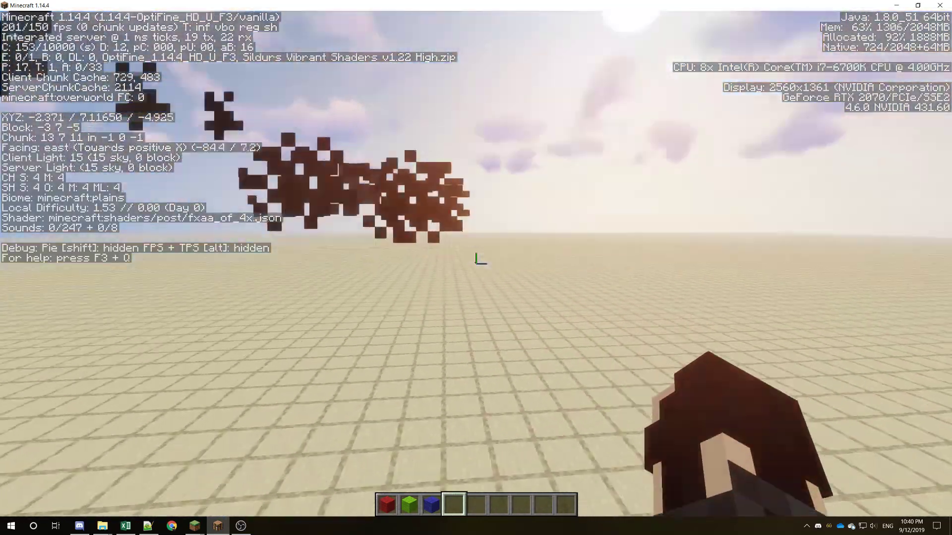
- Break the wool axis blocks and hide the debug information
key("s")
key("shift")
left_click(476, 262)
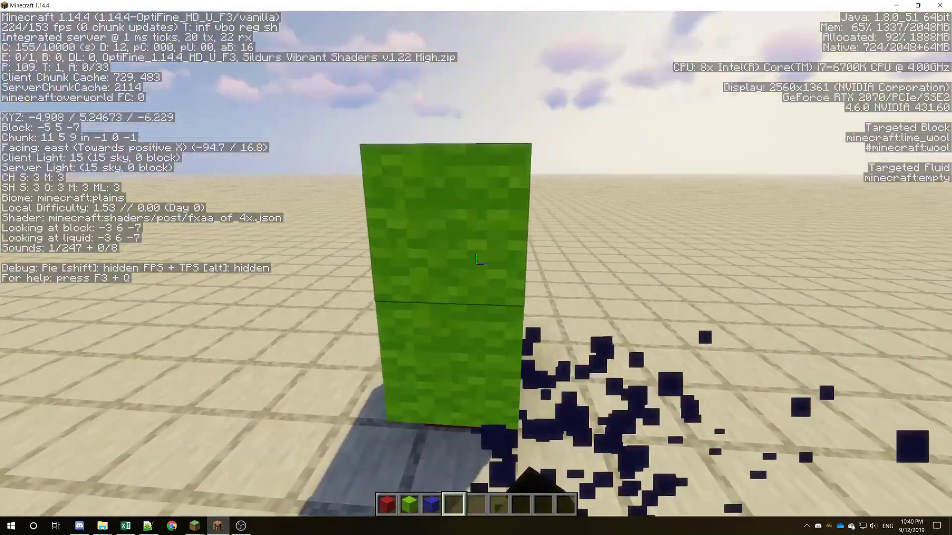
left_click(476, 262)
left_click(475, 263)
key("F3")
- Switch back to the Excel circle generator and inspect the Y value in F2 and the sine formula in E2
key("alt+Tab")
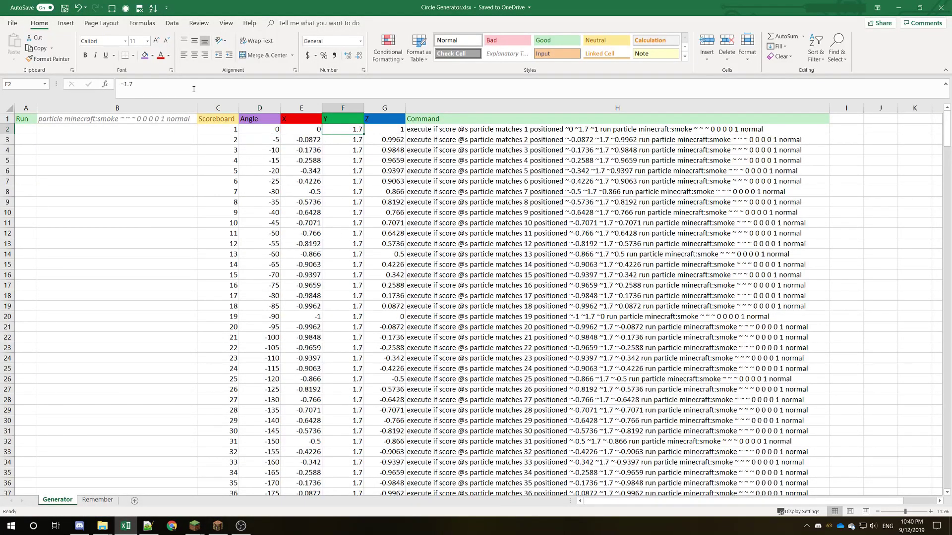
left_click(174, 199)
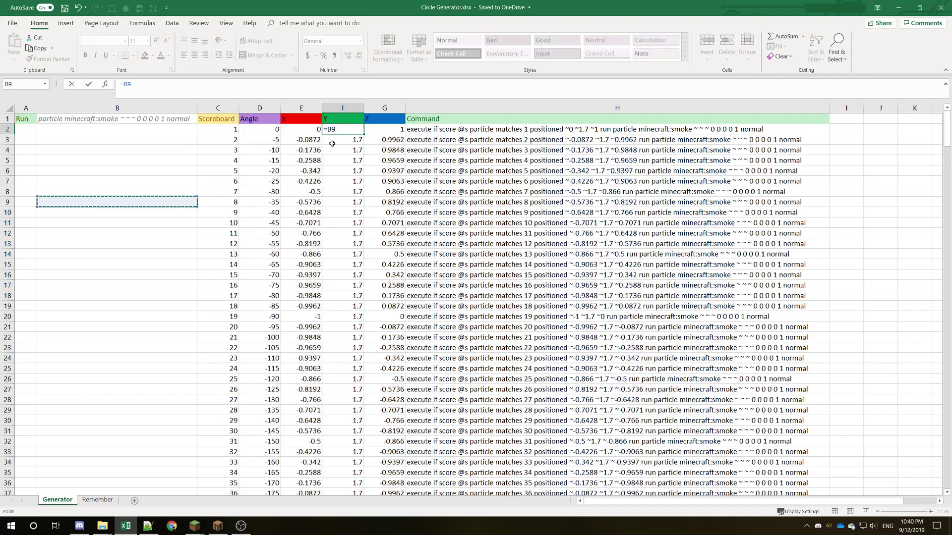
key("Escape")
left_click(299, 132)
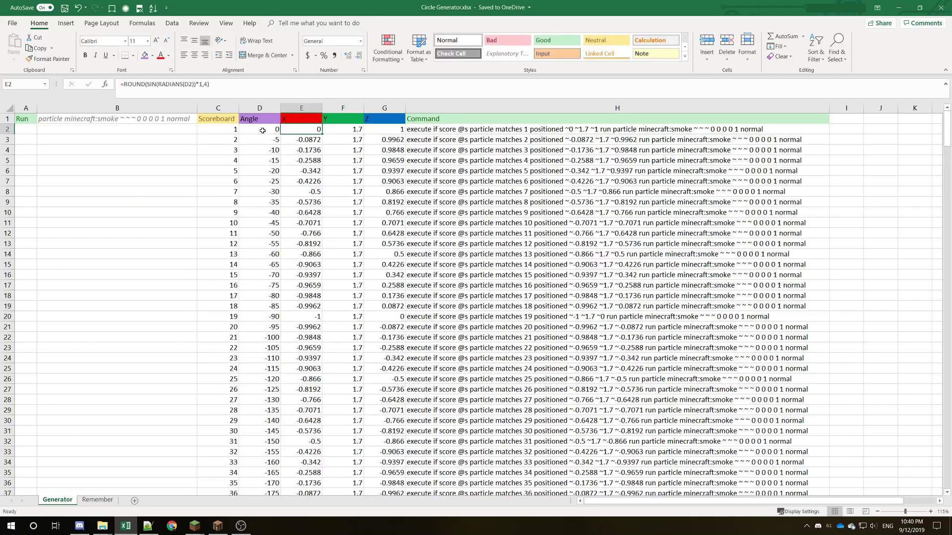
left_click(138, 85)
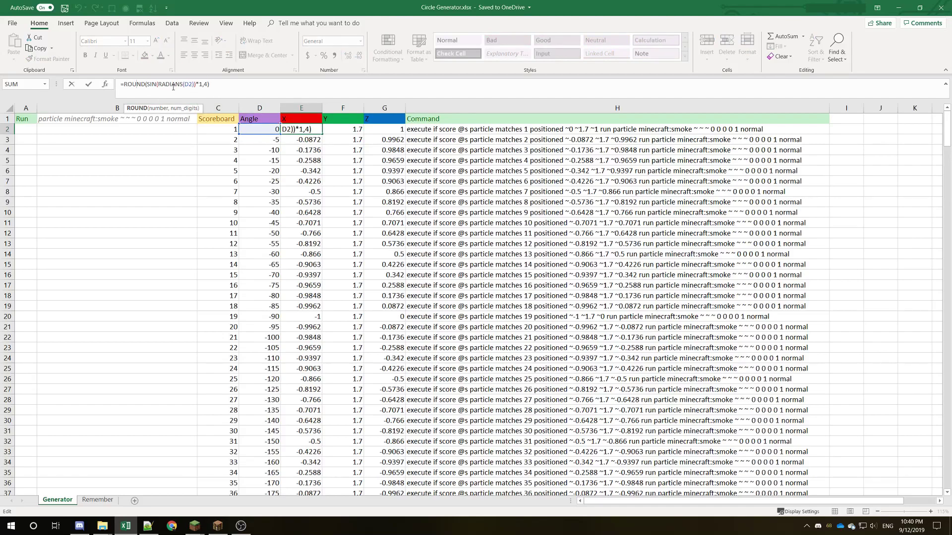
key("Escape")
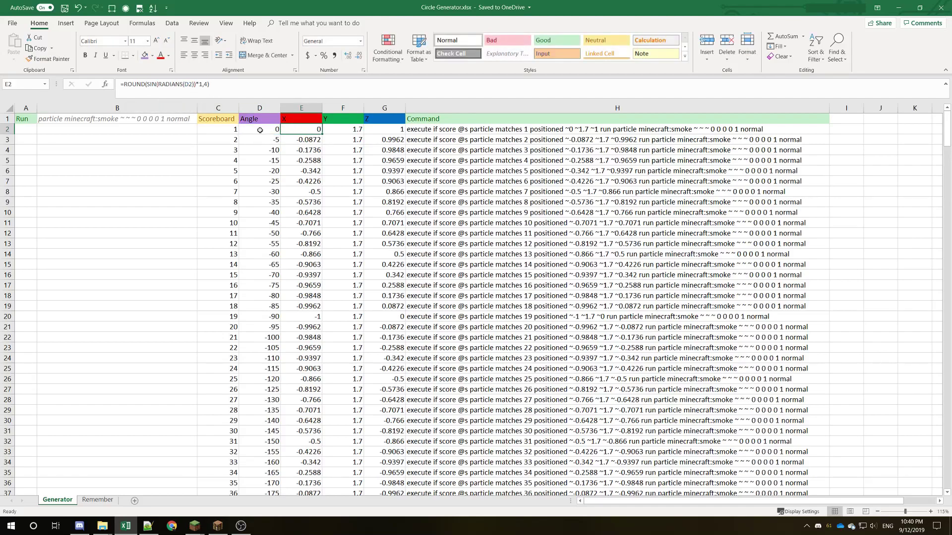
- Examine the Angle column from its first value in D2 to its last in D74, ending on Scoreboard cell C2
left_click(259, 130)
left_click_drag(265, 148, 272, 369)
left_click(272, 369)
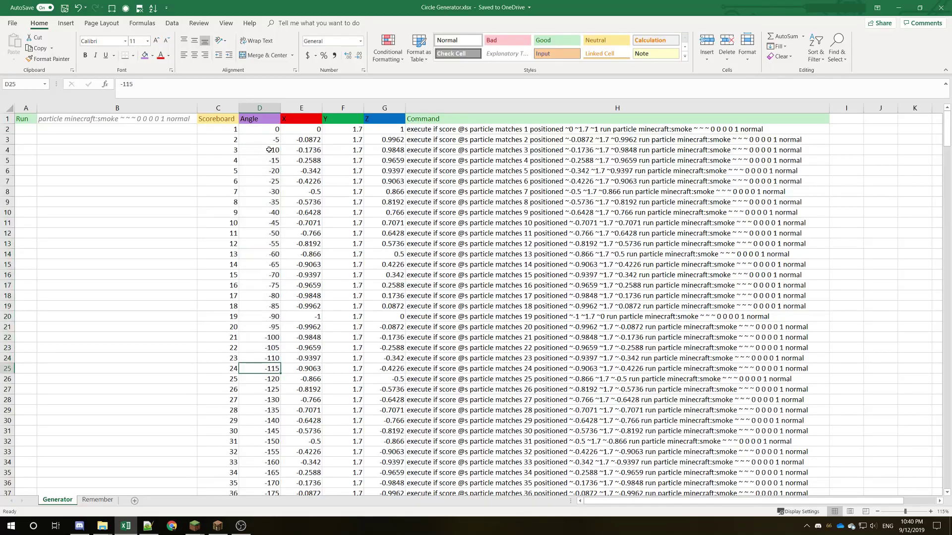
scroll(273, 149, "down", 14)
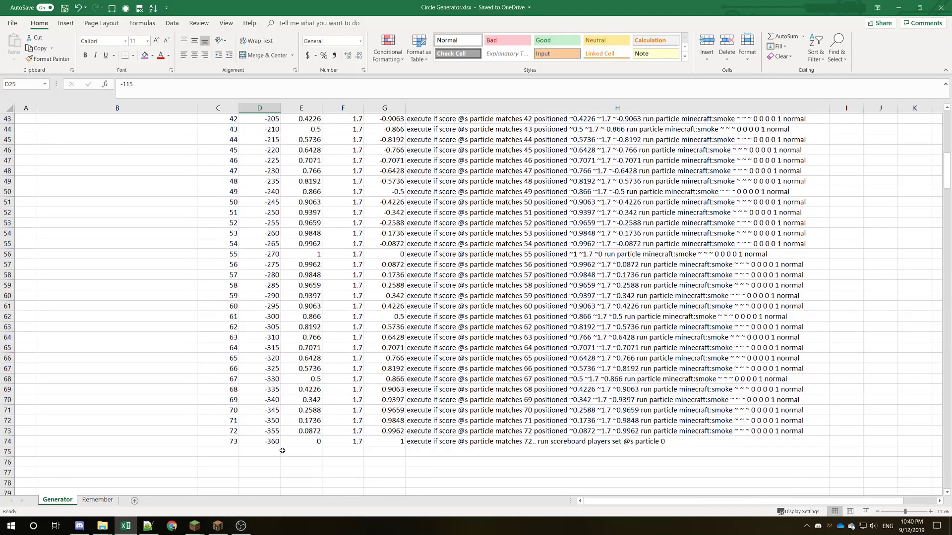
left_click(276, 443)
scroll(350, 404, "up", 1)
scroll(350, 404, "up", 14)
left_click(234, 129)
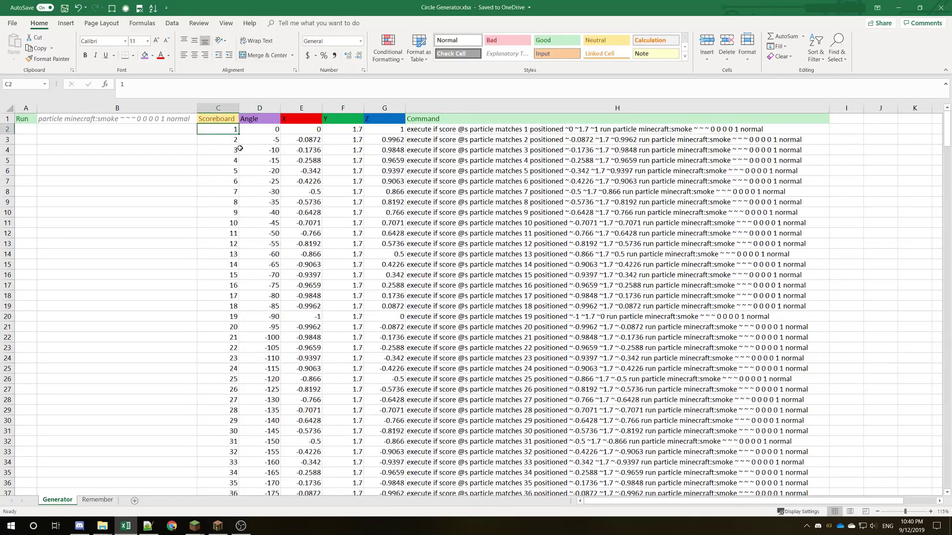
- Examine the Scoreboard column from C2 to C73, selecting that range and comparing its first and last values
scroll(231, 142, "down", 15)
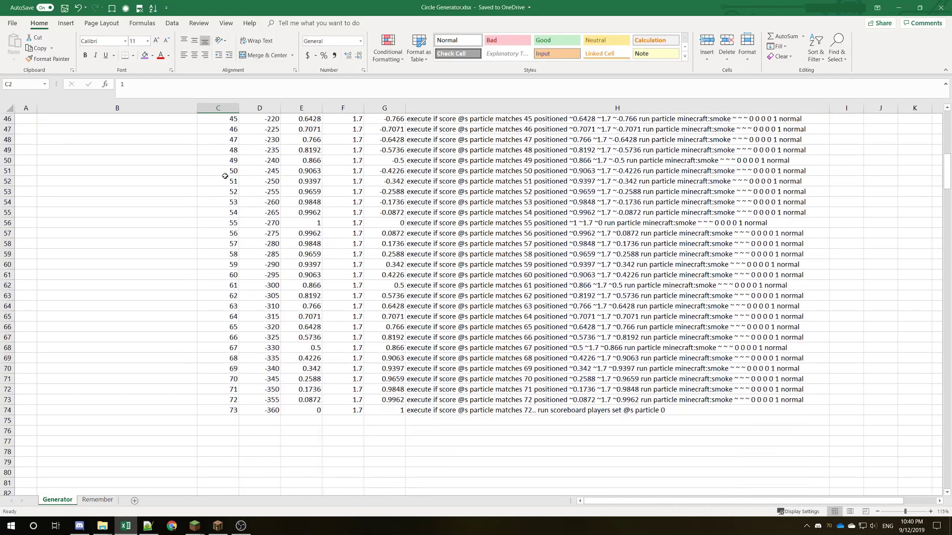
left_click(233, 400)
left_click_drag(224, 398, 224, 349)
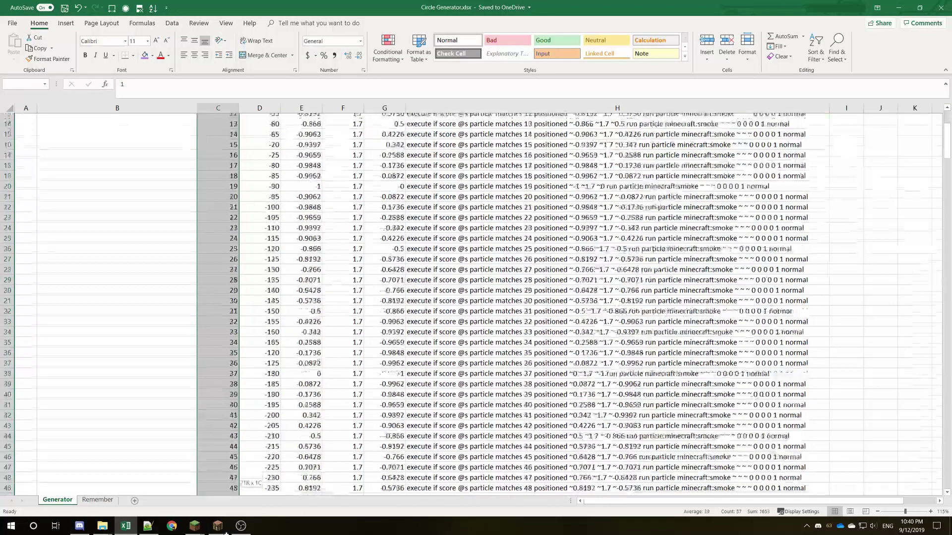
left_click_drag(233, 491, 225, 462)
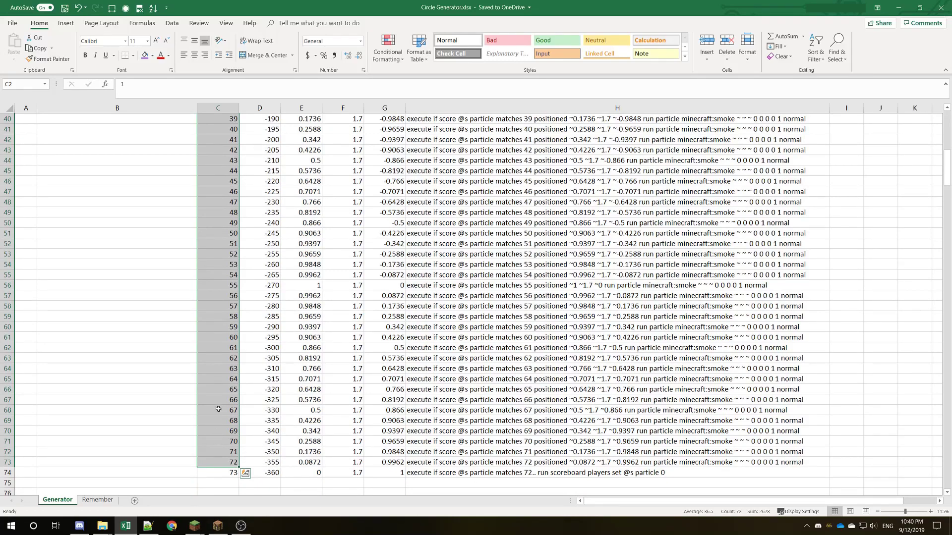
scroll(222, 462, "up", 2)
scroll(222, 461, "up", 11)
scroll(232, 357, "down", 18)
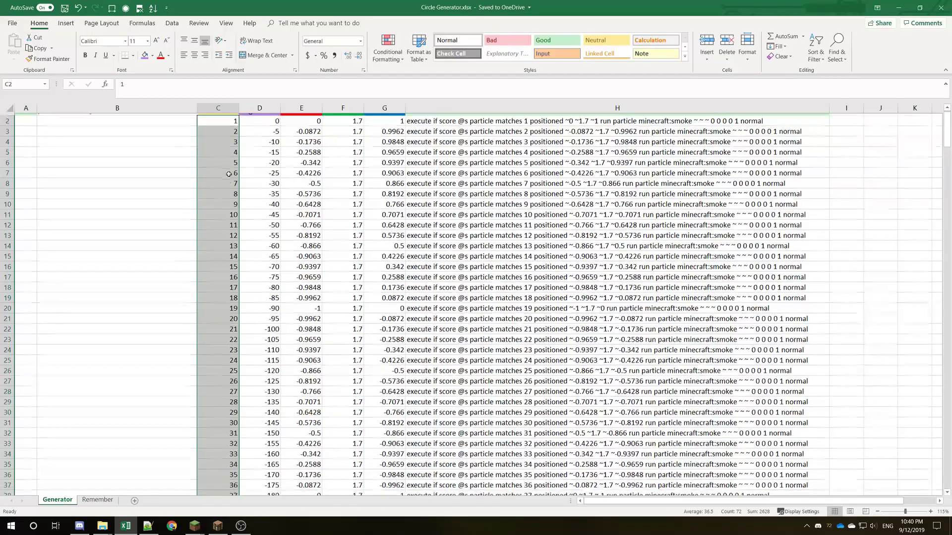
left_click(235, 306)
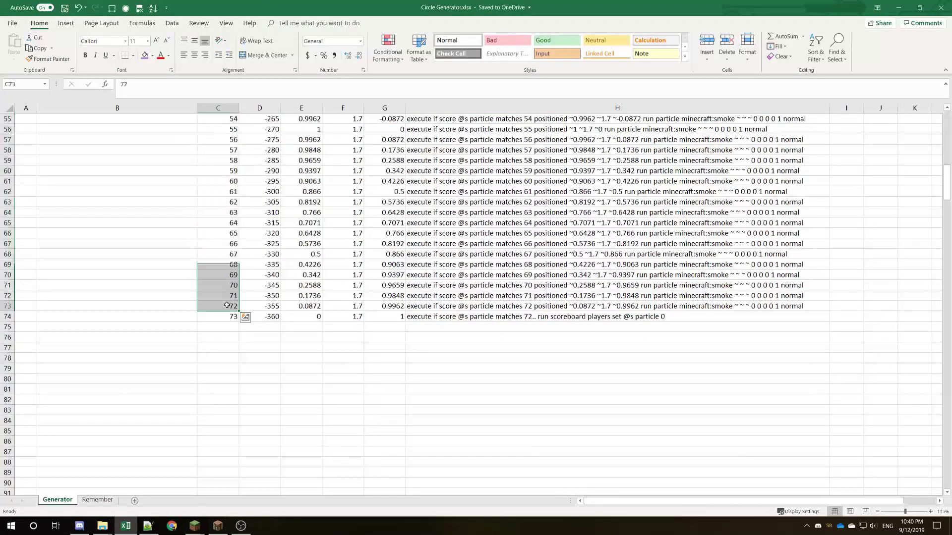
scroll(262, 324, "up", 17)
scroll(262, 324, "up", 1)
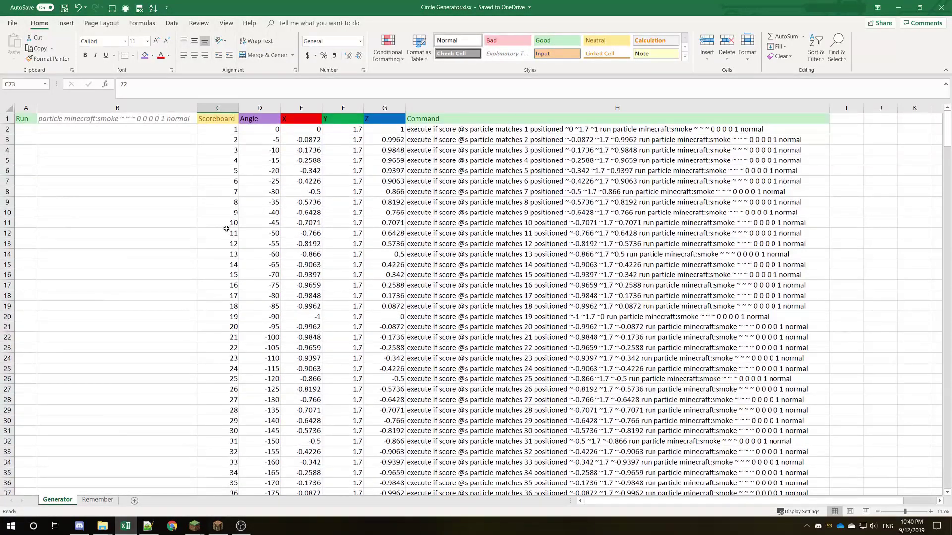
scroll(225, 234, "down", 18)
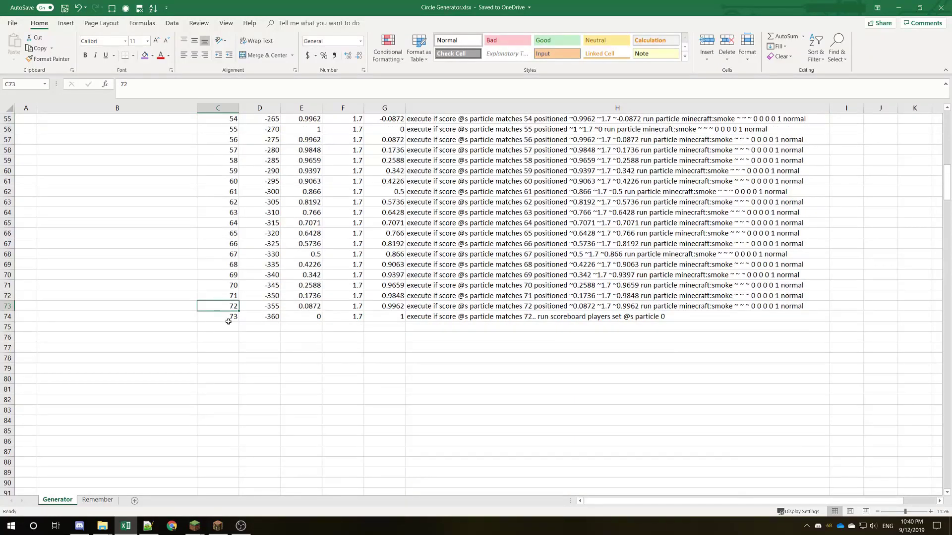
- Look up 72/4 in the Windows search, and close the search
key("super")
type("72/4")
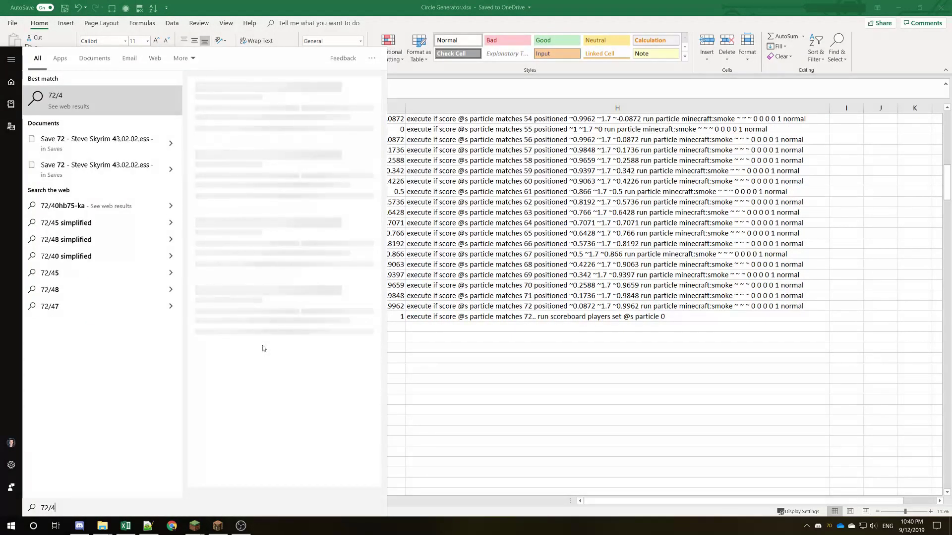
key("Escape")
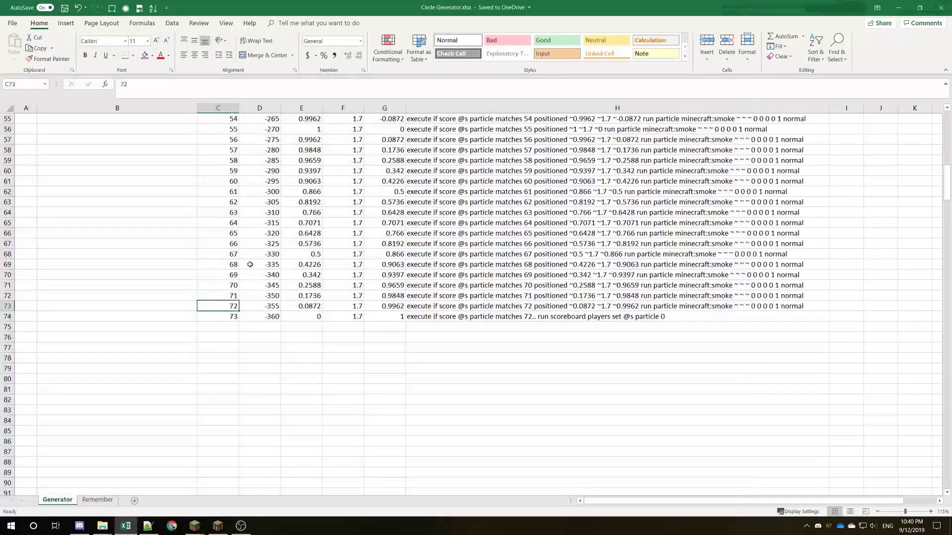
- Set the Scoreboard value in C20, the row for angle -90, to 1
scroll(238, 253, "up", 15)
scroll(238, 254, "up", 3)
left_click(233, 317)
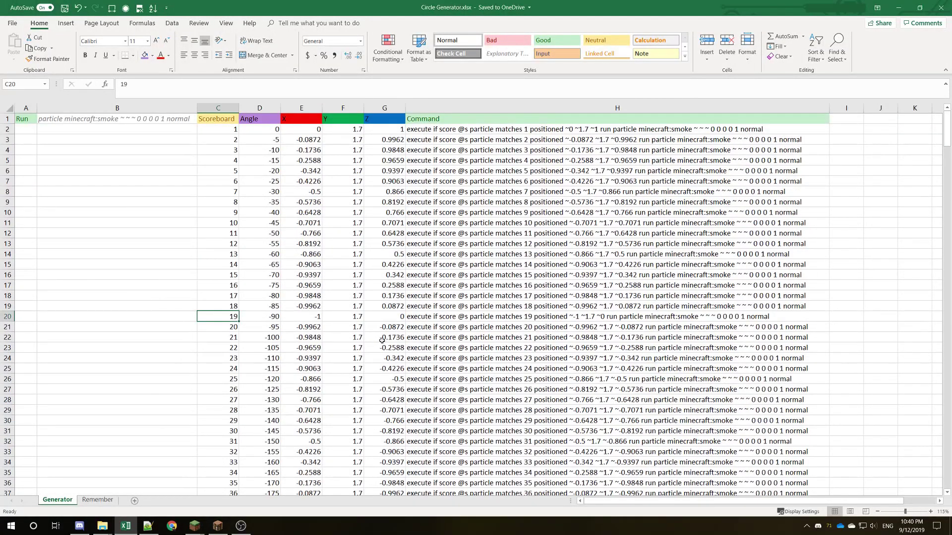
type("1")
key("Return")
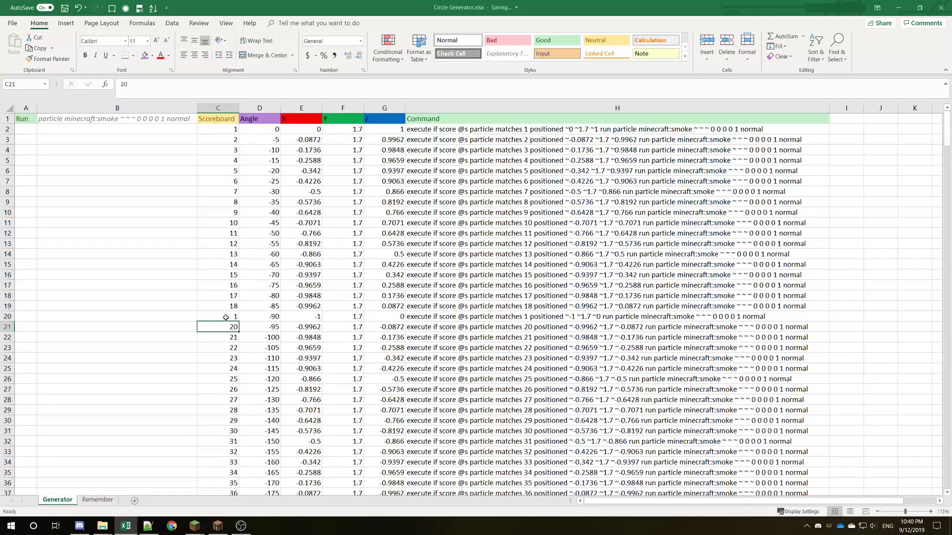
- Enter =C2 in Scoreboard cell C20 and fill the formula down the column through C74
left_click(226, 317)
left_click_drag(239, 322, 238, 483)
scroll(248, 376, "up", 2)
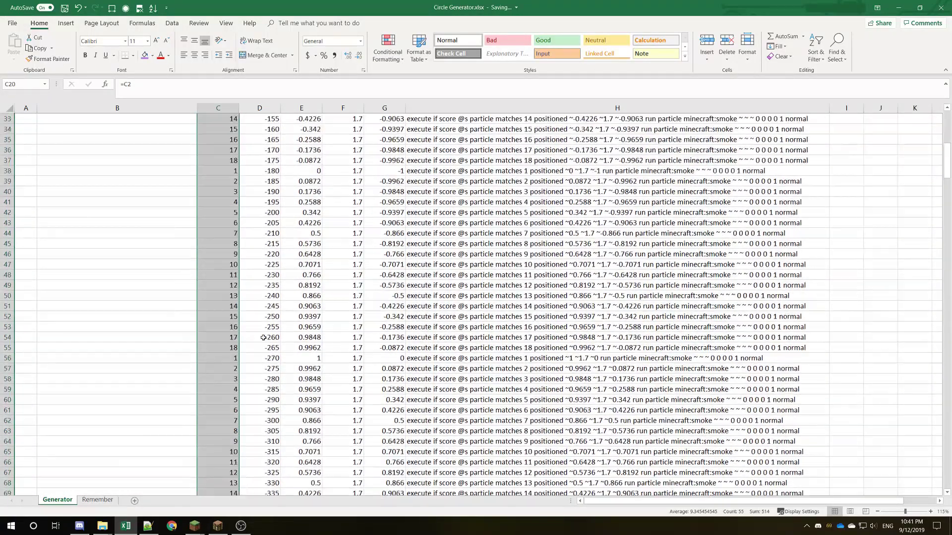
- Examine the repeating Scoreboard sequence, inspecting C73 and the reference formula in C20 against the first rows
scroll(259, 300, "down", 4)
left_click(231, 411)
scroll(259, 439, "up", 8)
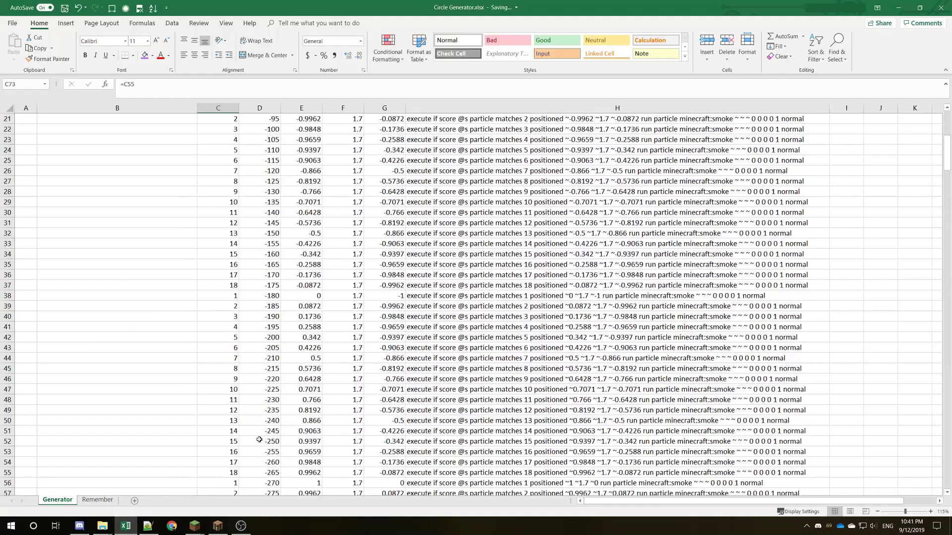
scroll(260, 440, "up", 7)
left_click(223, 212)
left_click(223, 140)
left_click(224, 274)
left_click(234, 313)
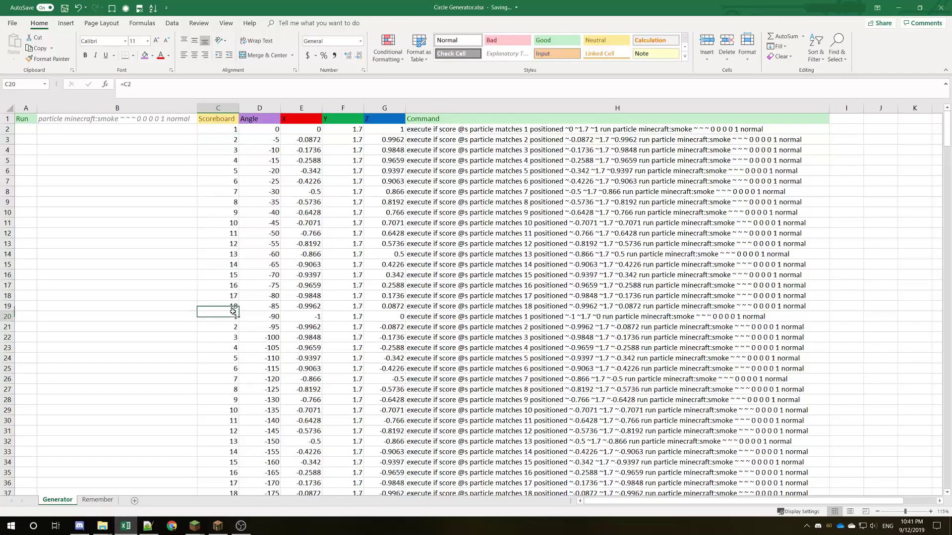
scroll(234, 327, "down", 12)
scroll(268, 377, "up", 6)
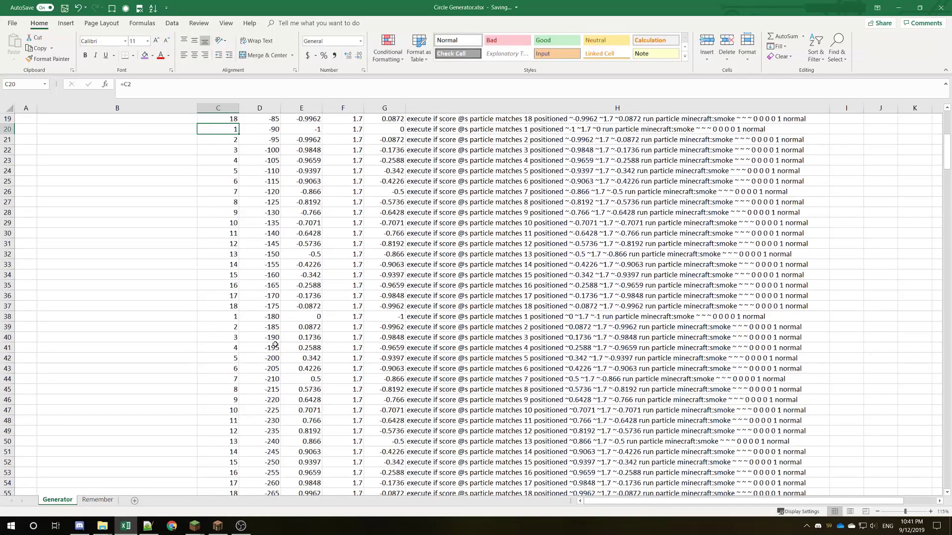
scroll(275, 344, "up", 6)
- Inspect the angle in D2 and the X formula in E2, highlighting SIN(RADIANS(D2)) and its multiplier
left_click(264, 130)
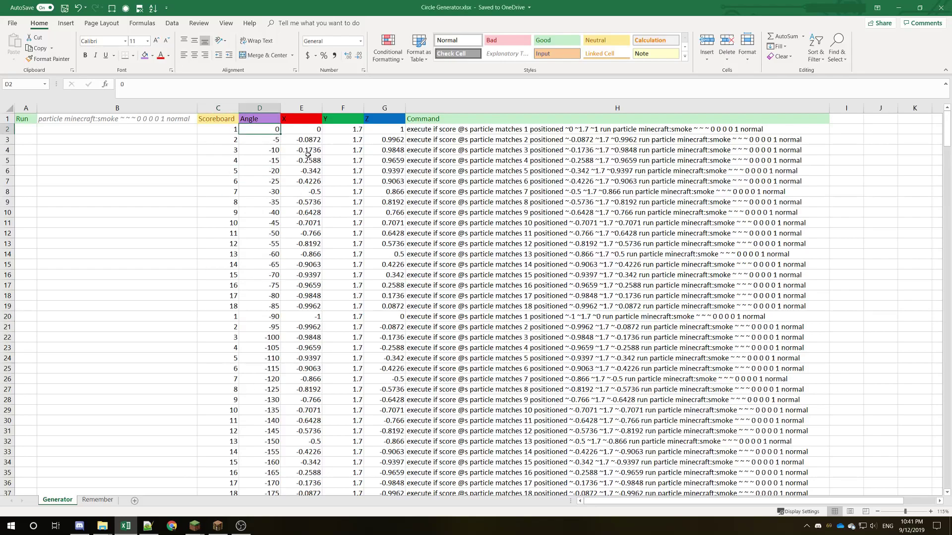
left_click(307, 130)
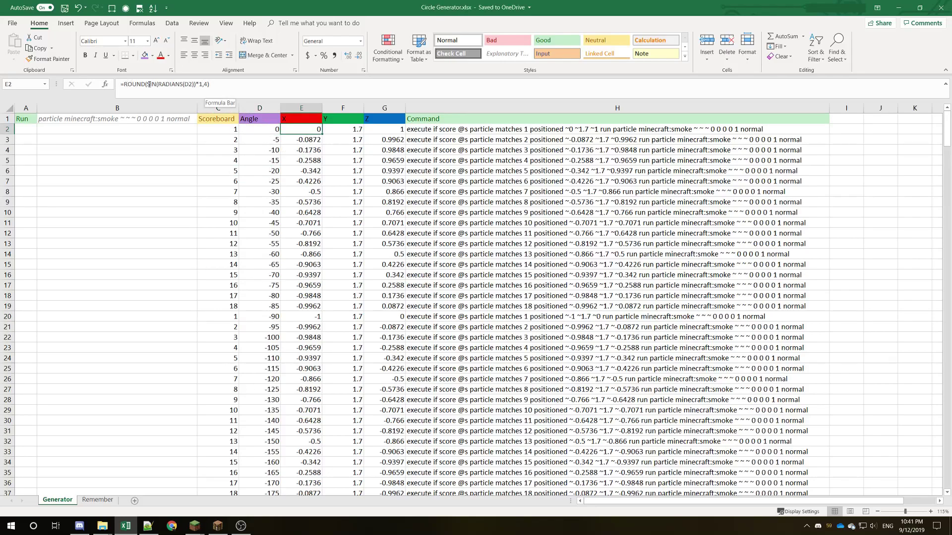
left_click_drag(147, 85, 197, 84)
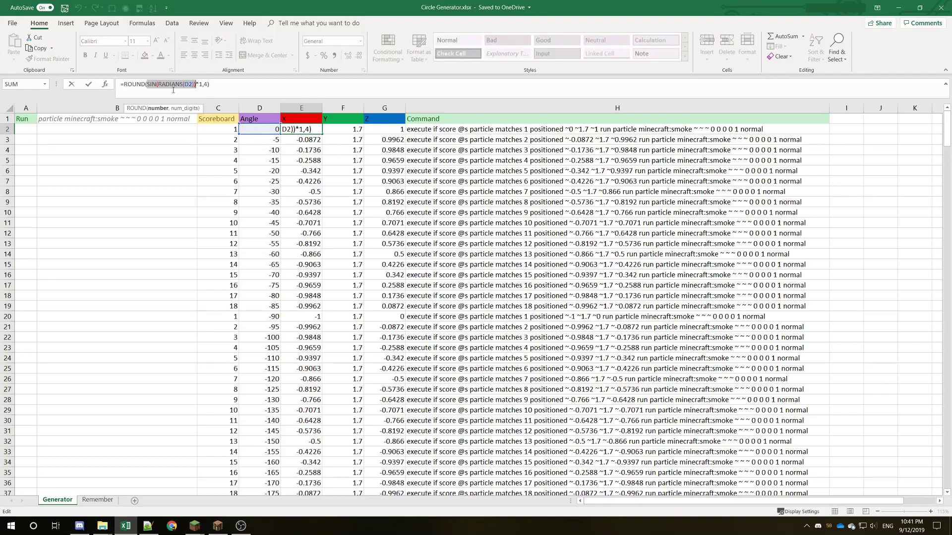
left_click(202, 84)
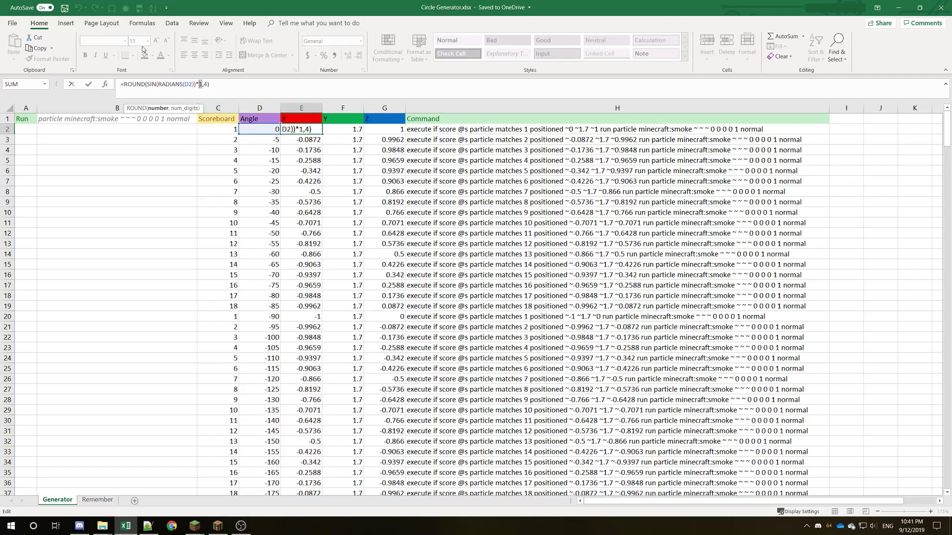
- Examine the RADIANS conversion, the multiplier and the ROUND function with its digits argument in E2's formula
left_click_drag(159, 84, 206, 84)
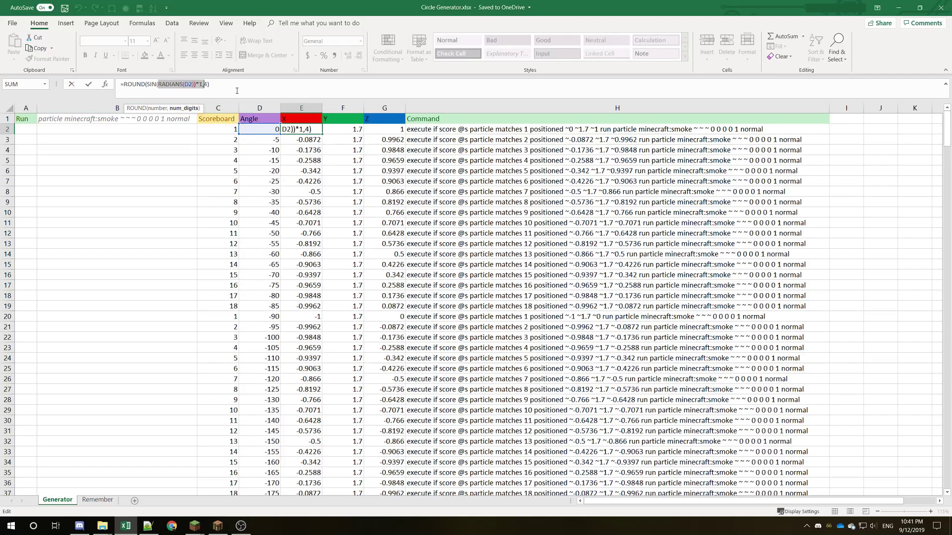
key("ctrl+a")
left_click(184, 85)
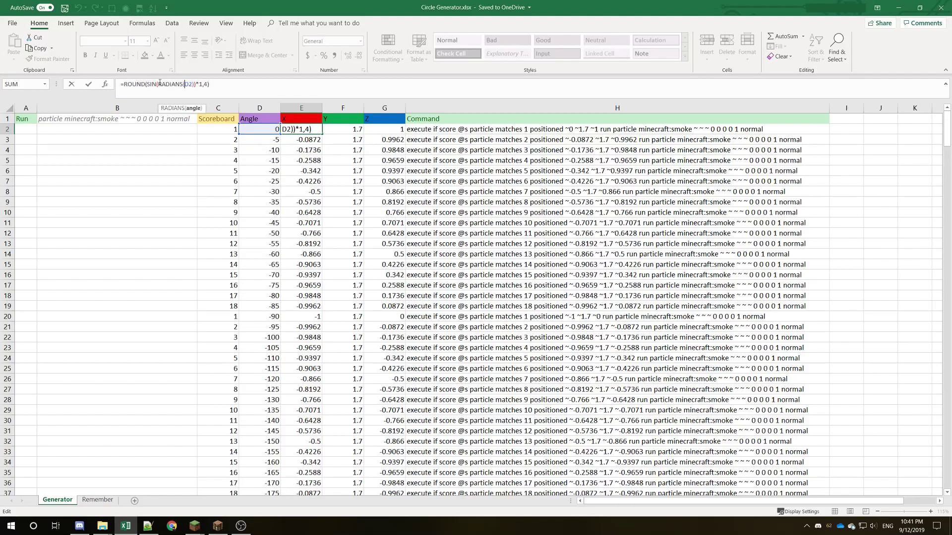
left_click(200, 84)
left_click_drag(203, 84, 218, 85)
left_click_drag(146, 84, 105, 83)
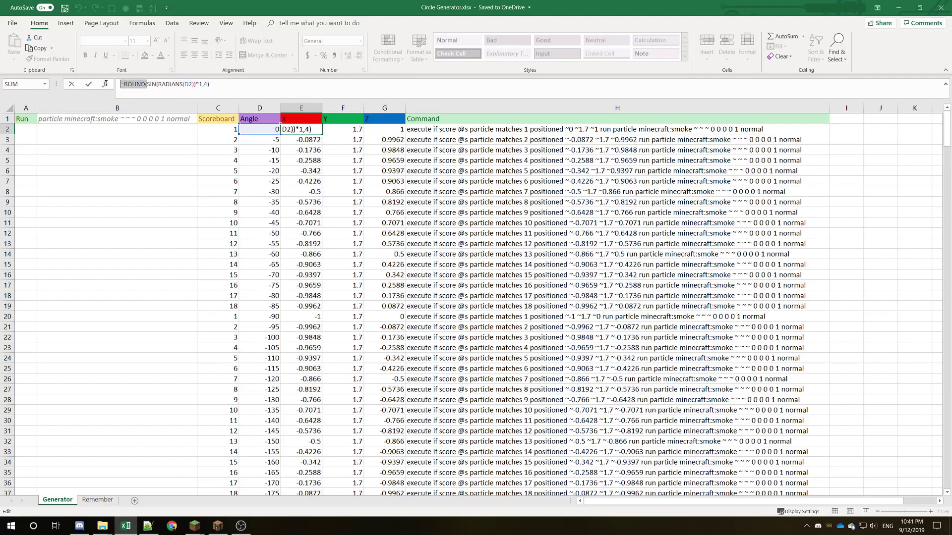
left_click(165, 86)
- Inspect the Y value in F2 and the cosine formula for Z in G2, leaving both unedited
left_click(361, 132)
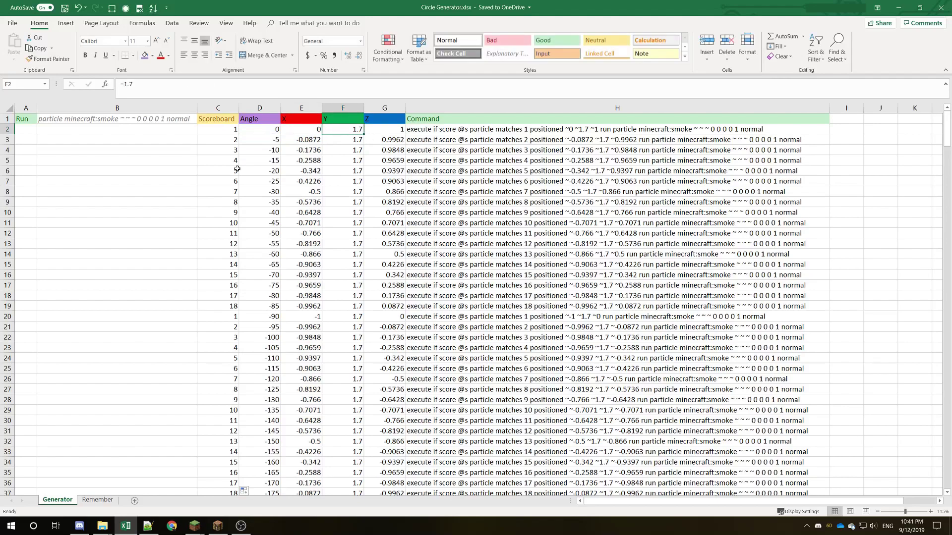
left_click(400, 131)
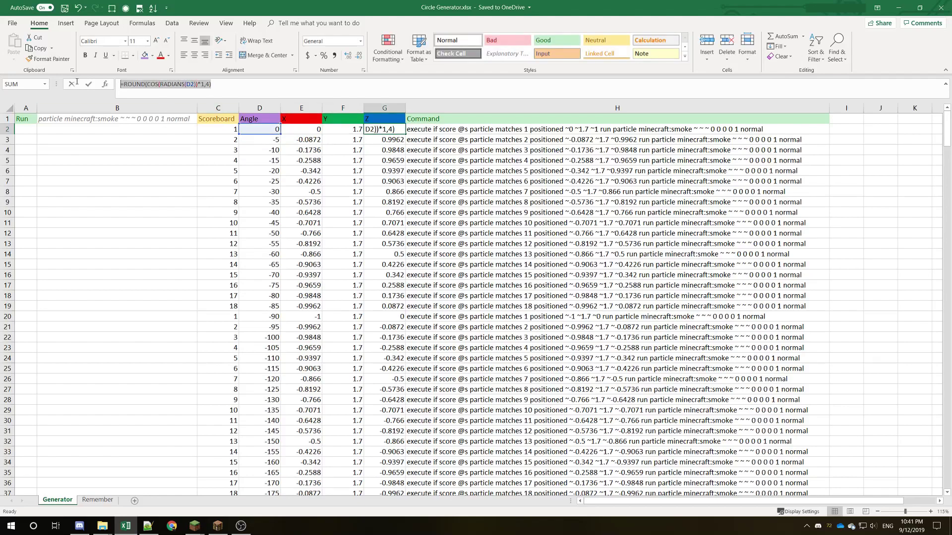
left_click_drag(141, 85, 204, 87)
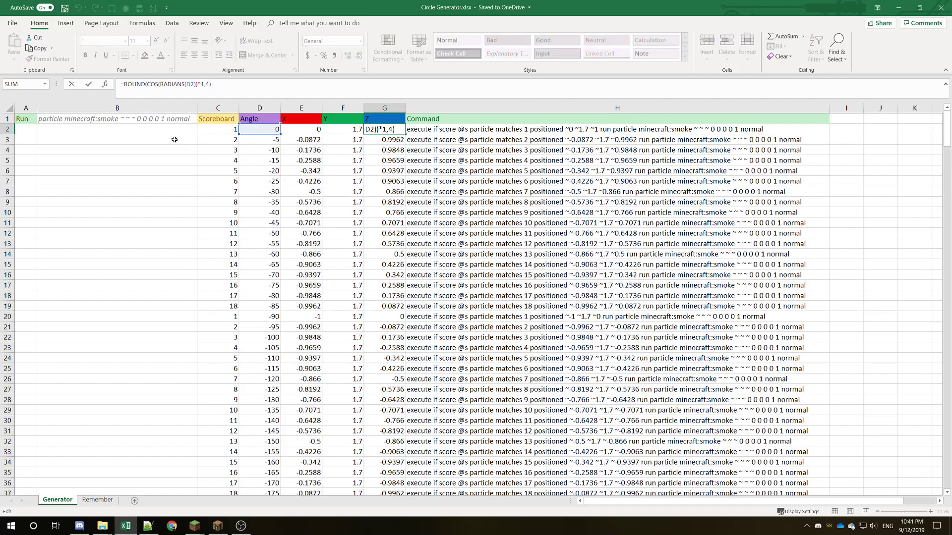
key("Escape")
- Inspect the IF(COUNTA(H3)=0 condition in H2's command formula and compare it with the last command in H74
left_click(440, 131)
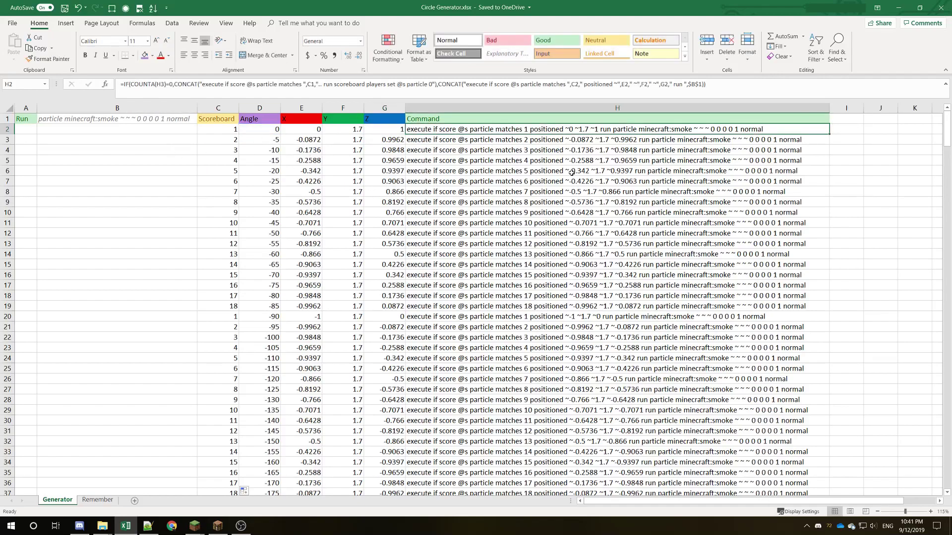
left_click_drag(178, 85, 121, 85)
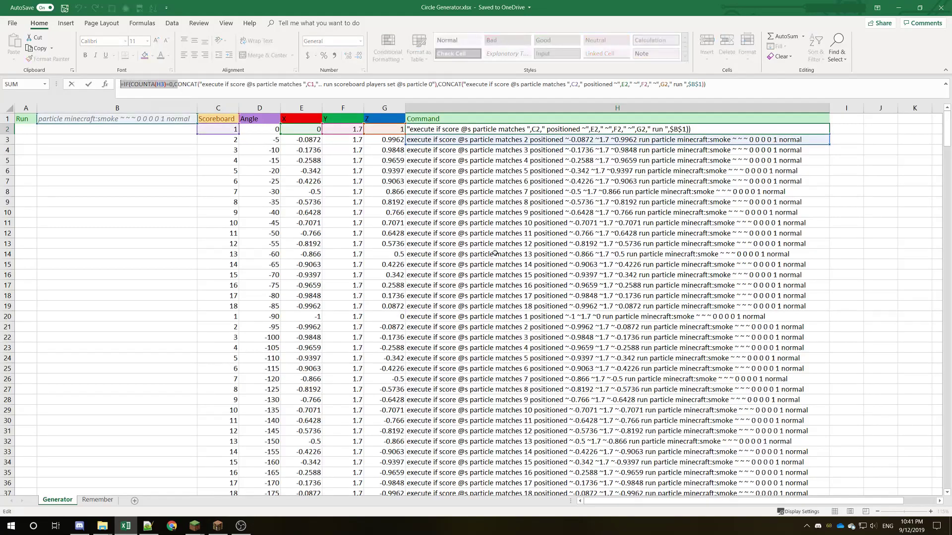
key("Escape")
scroll(549, 294, "down", 16)
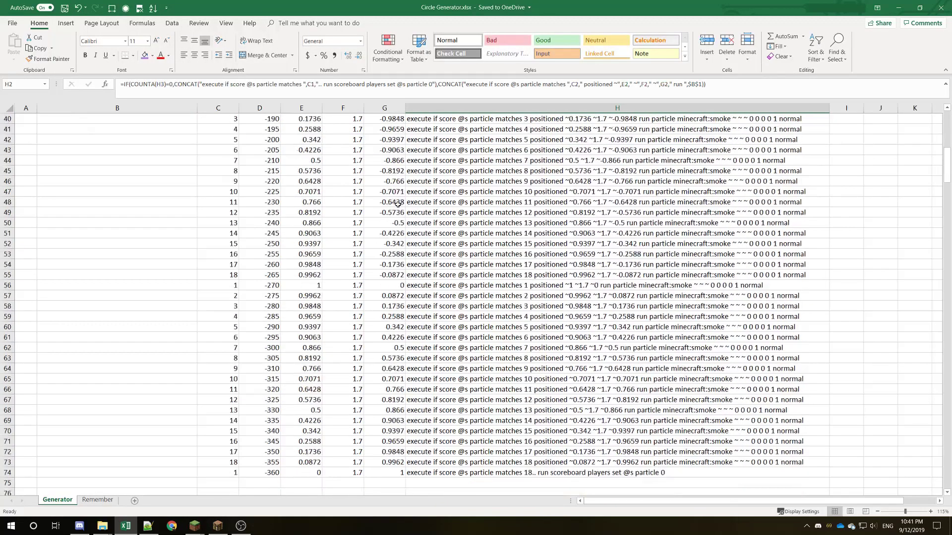
left_click(628, 379)
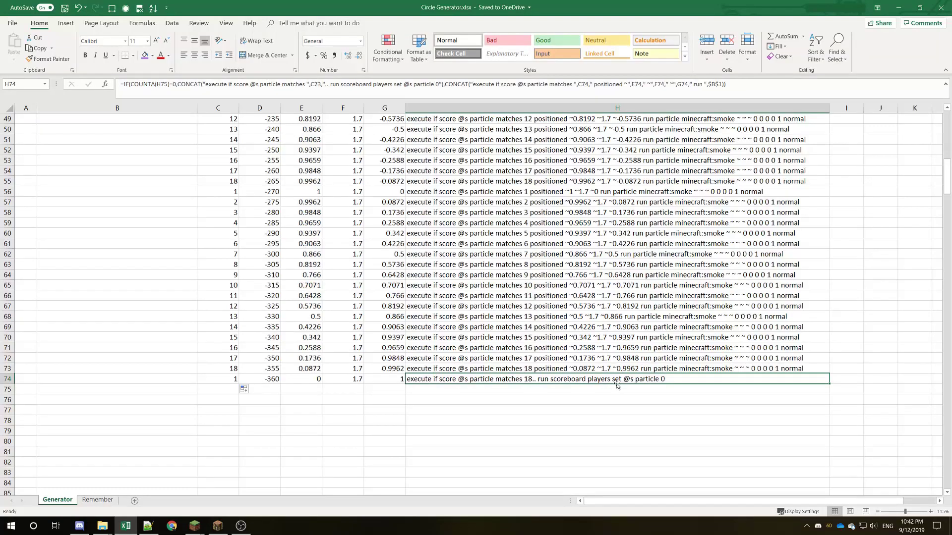
scroll(591, 378, "up", 16)
left_click(455, 306)
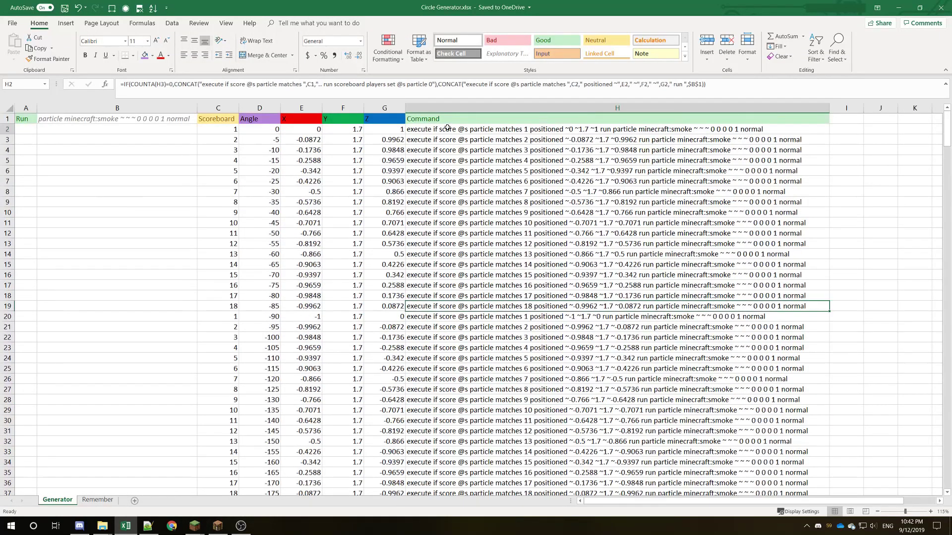
- Examine the second CONCAT in H2's formula, tracing the score reference C2, the E2, F2 and G2 positions and the $B$1 command
left_click(455, 130)
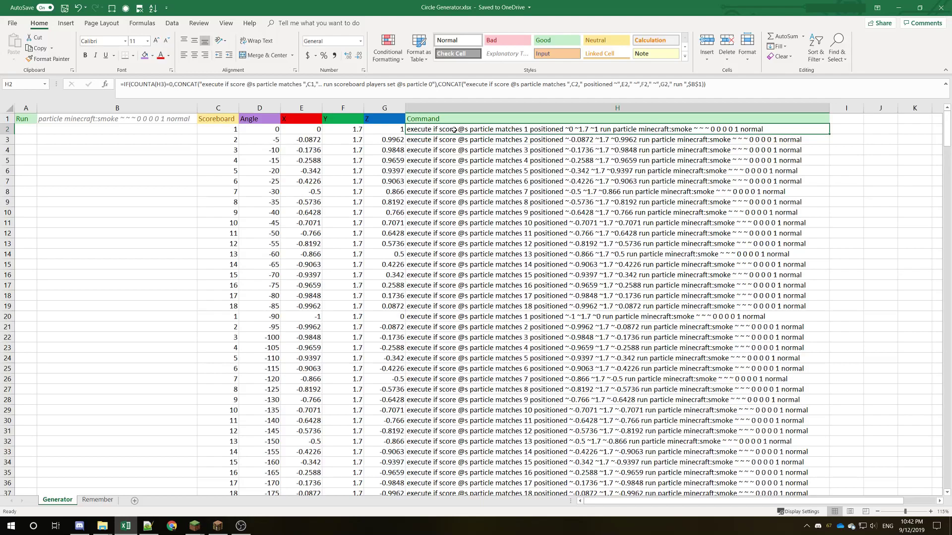
left_click(466, 83)
left_click(579, 85)
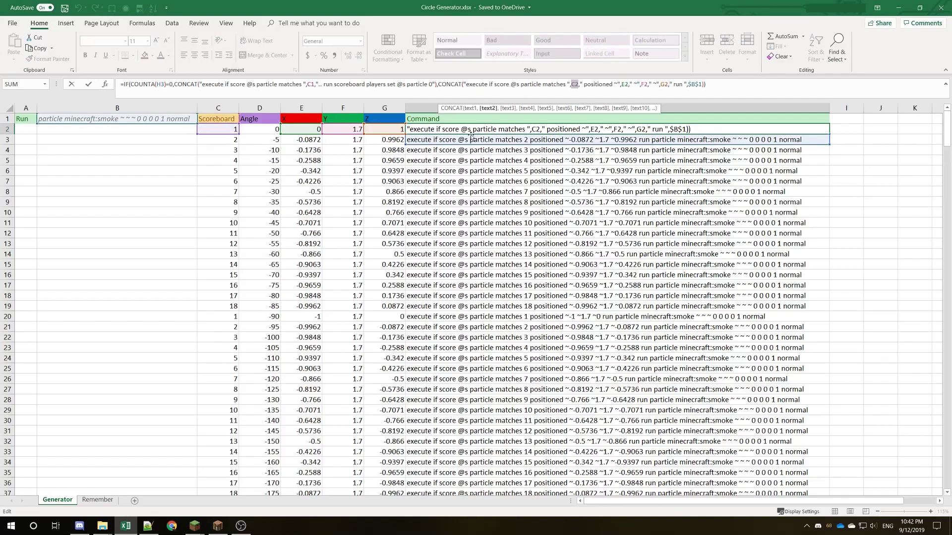
key("Escape")
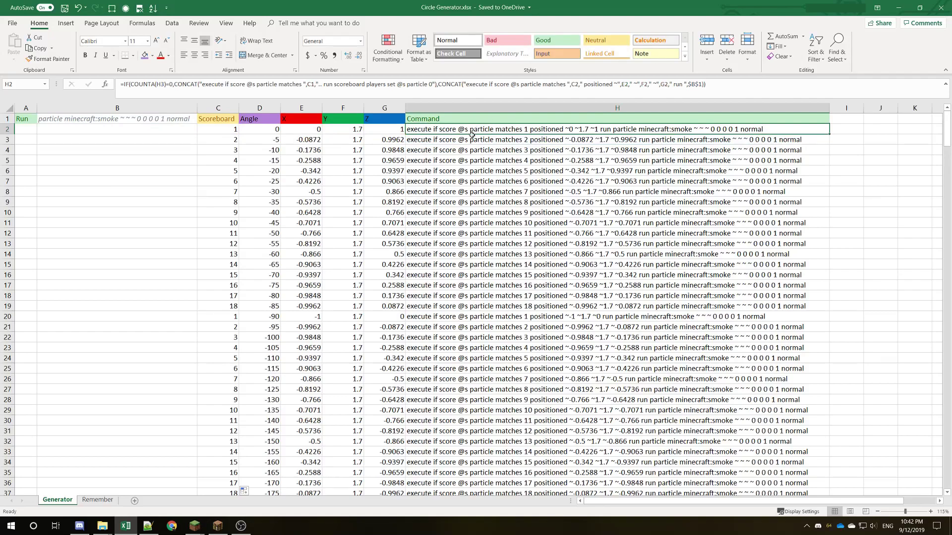
left_click(537, 86)
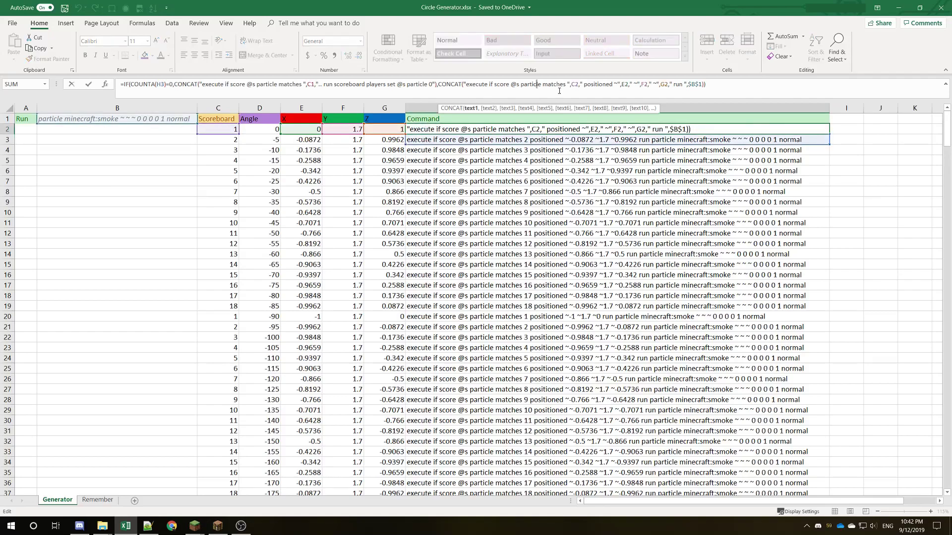
left_click_drag(579, 85, 560, 85)
left_click(628, 86)
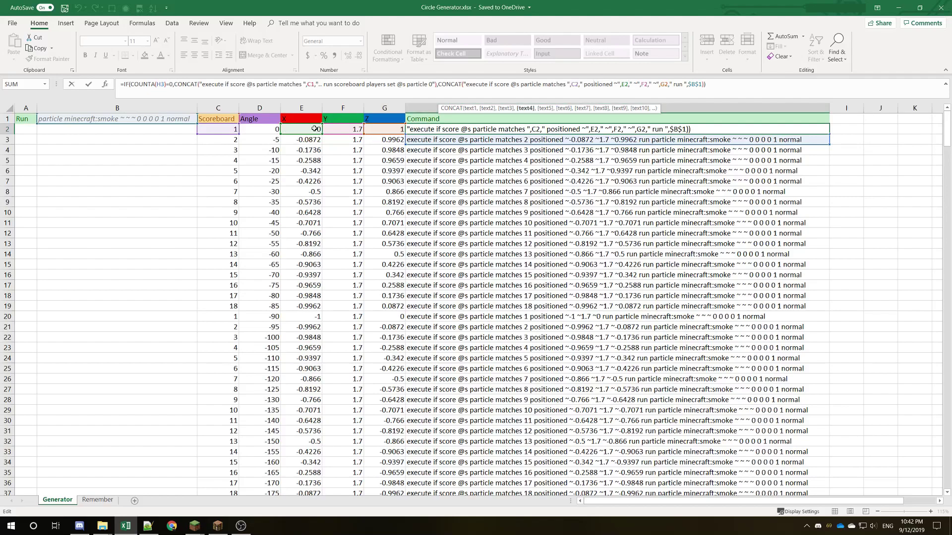
left_click(697, 84)
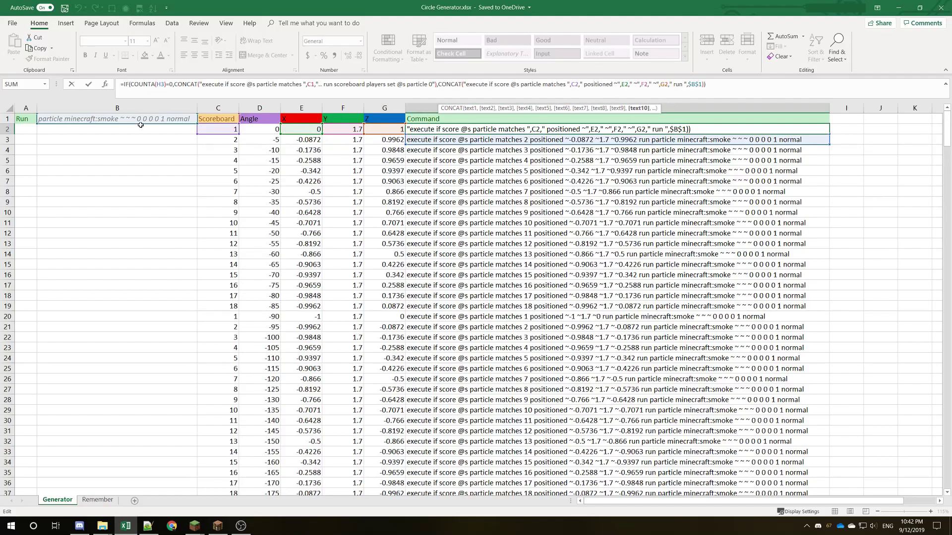
key("ctrl+Return")
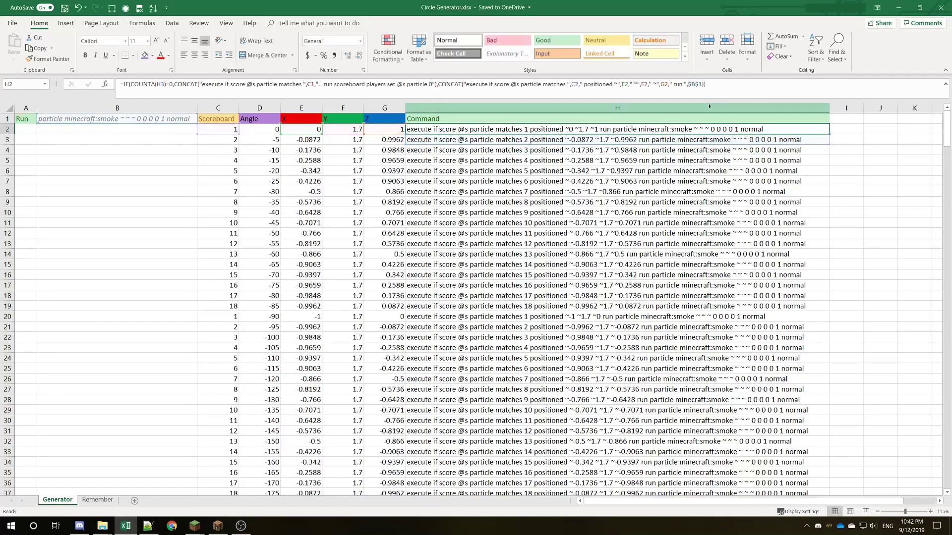
- Examine the first CONCAT in H74's formula, including the C73 reference and the text that sets the particle score to 0
scroll(494, 174, "down", 10)
scroll(494, 175, "down", 13)
scroll(483, 238, "up", 4)
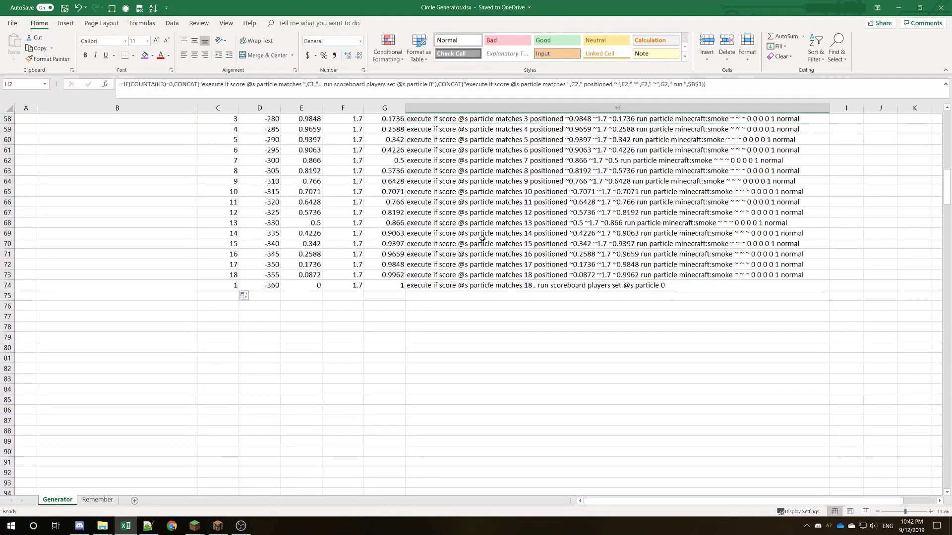
left_click(476, 284)
left_click(327, 85)
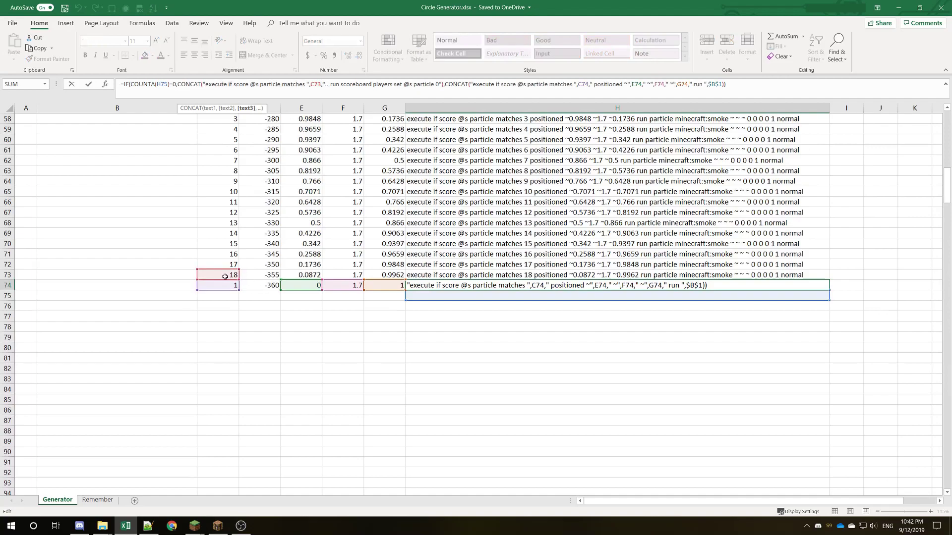
left_click(263, 85)
left_click_drag(340, 84, 390, 87)
left_click(368, 85)
scroll(365, 204, "up", 19)
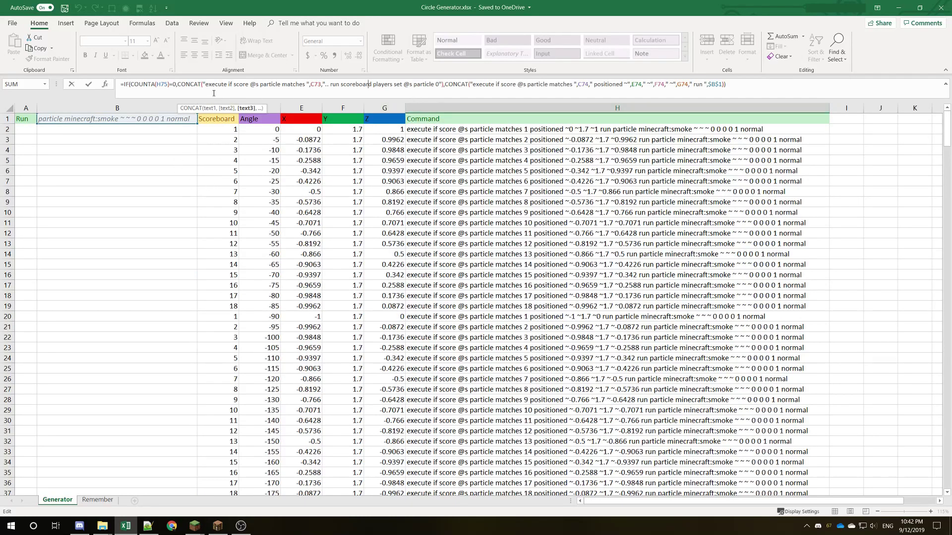
left_click(258, 84)
key("Return")
- Copy the summon minecraft:arrow command from A4 of the Remember sheet and paste it as values into B1 of the Generator sheet
left_click(97, 500)
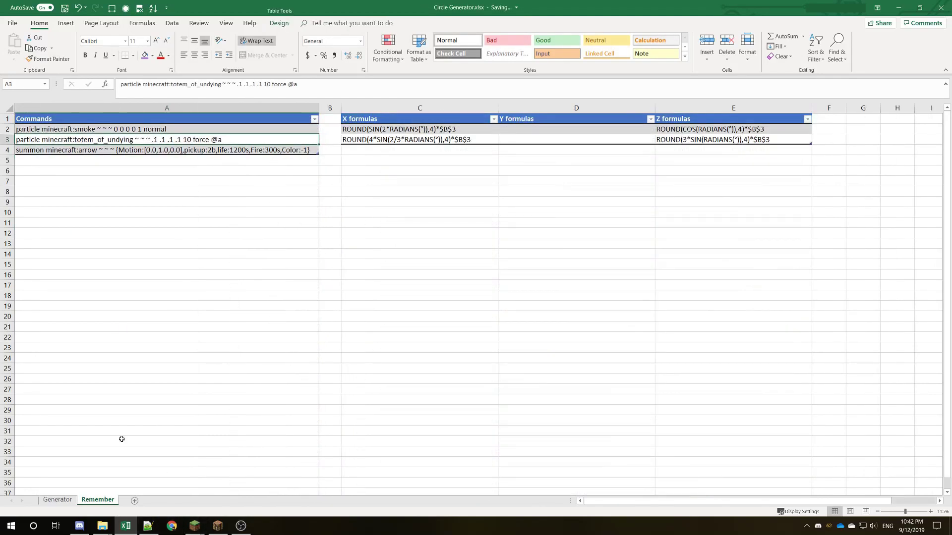
left_click(328, 193)
left_click(79, 152)
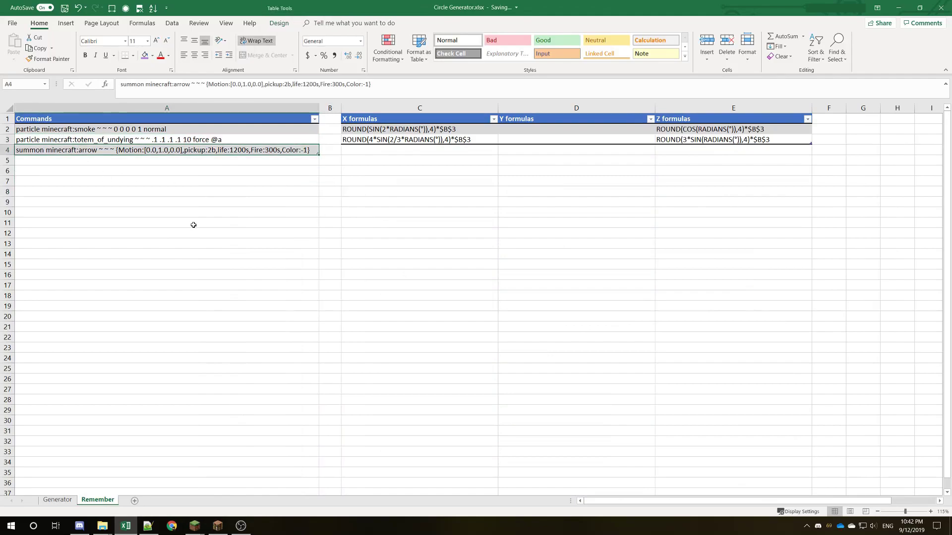
key("ctrl+c")
left_click(57, 500)
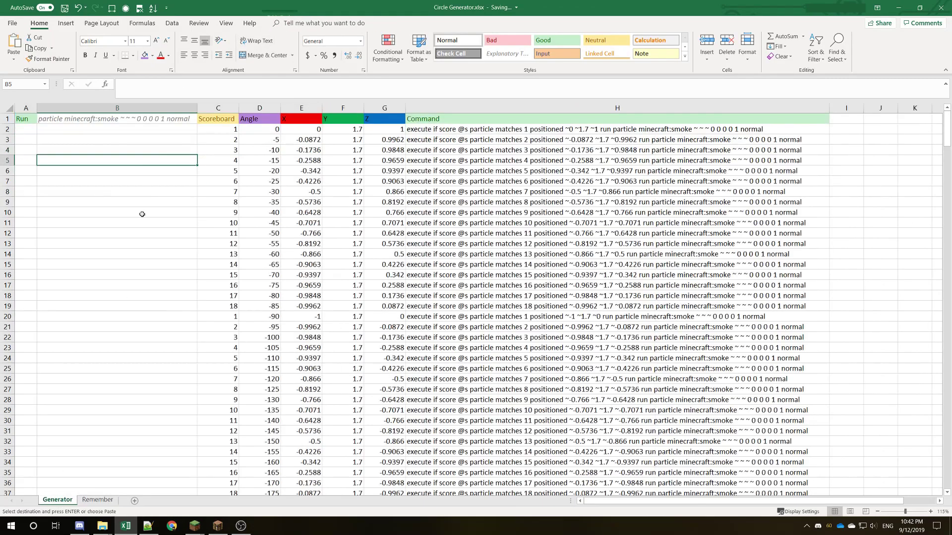
left_click(134, 120)
key("ctrl+alt+v")
key("v")
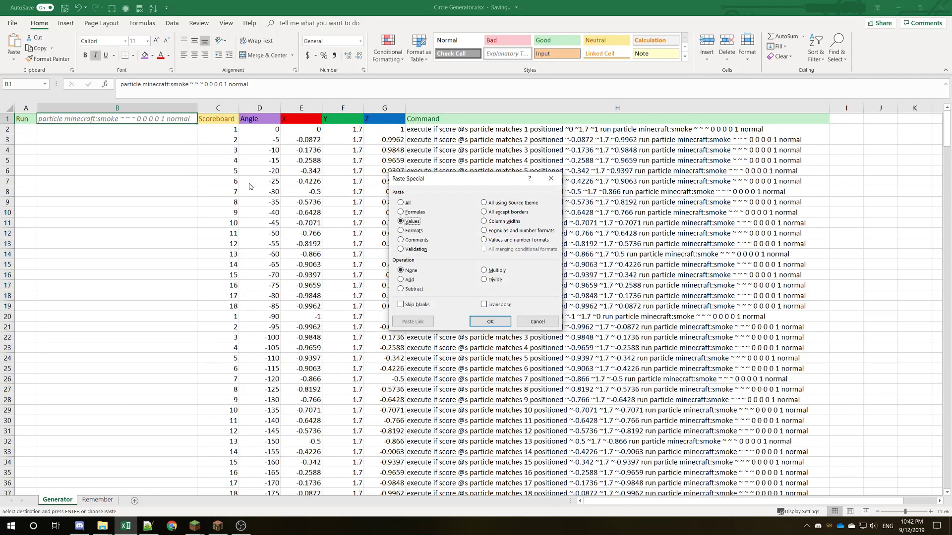
key("Return")
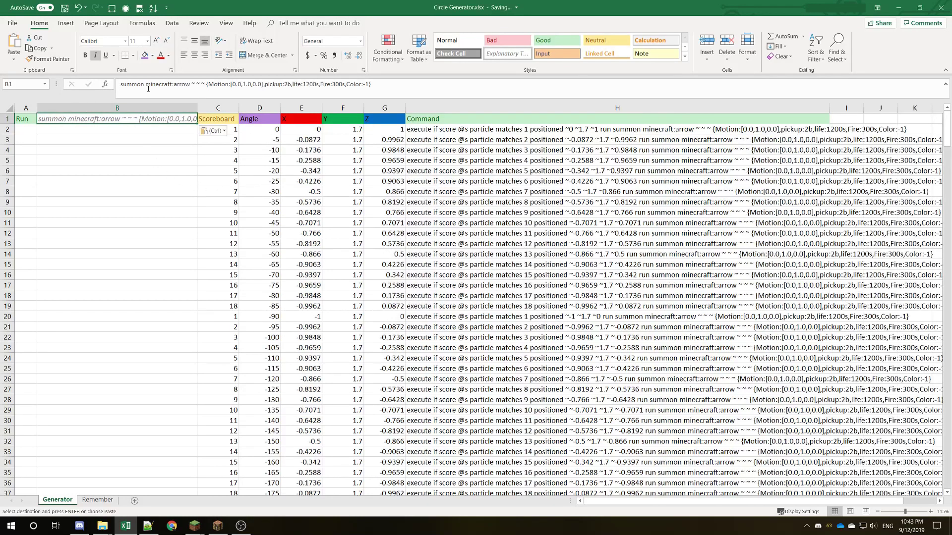
- Examine the Motion, pickup, life, Fire and Color tags of the arrow command in B1, leaving it unedited
left_click(222, 85)
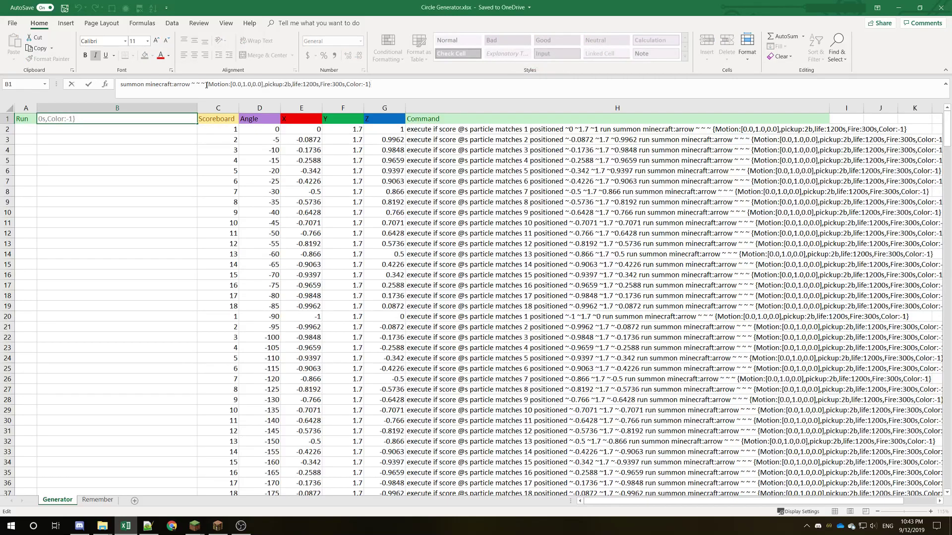
left_click_drag(207, 85, 264, 85)
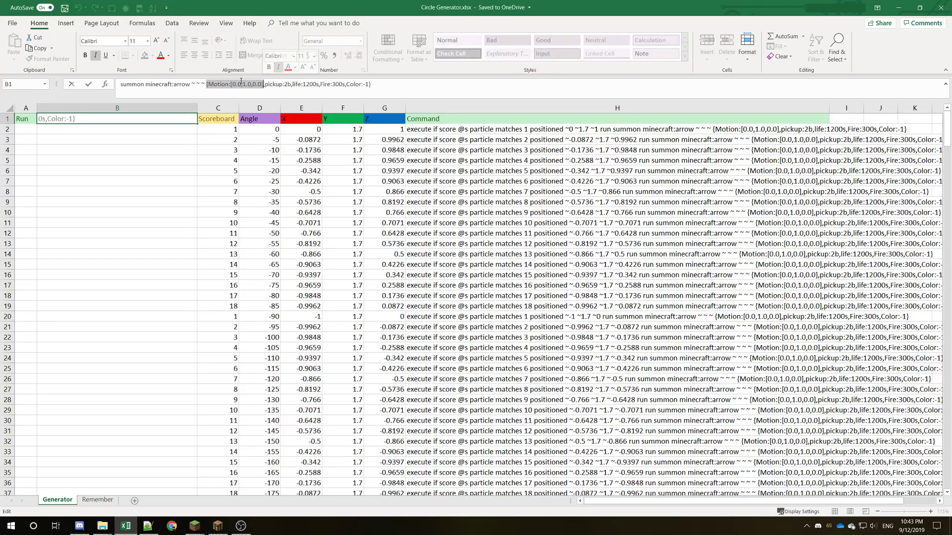
left_click(287, 84)
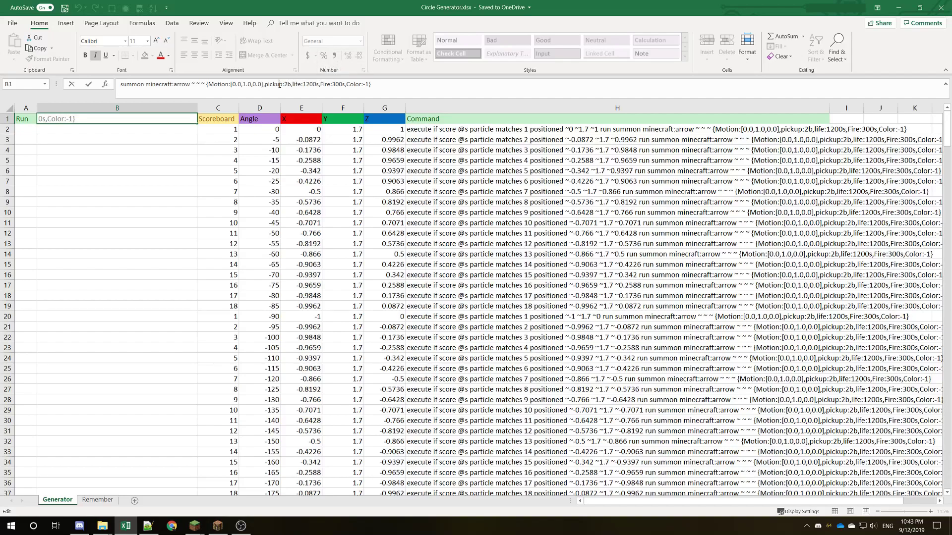
left_click_drag(320, 84, 374, 84)
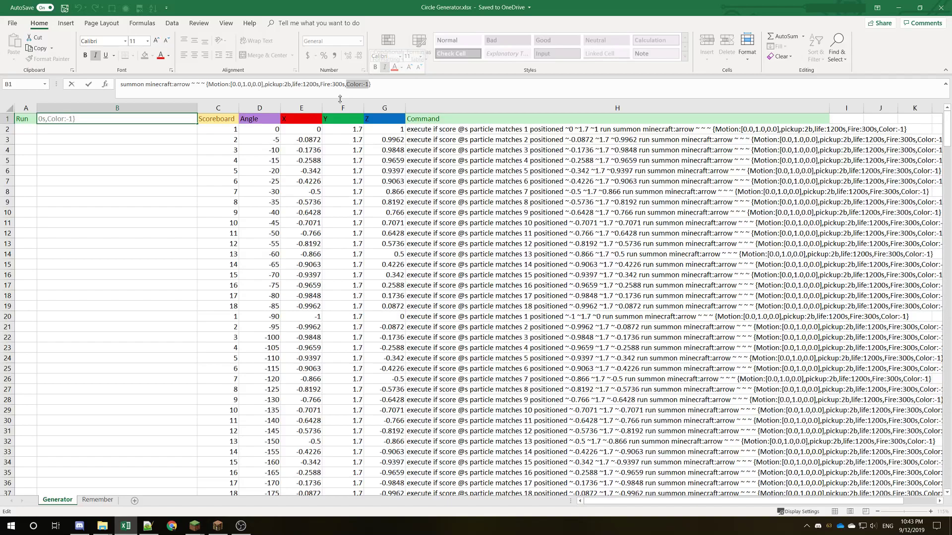
key("End")
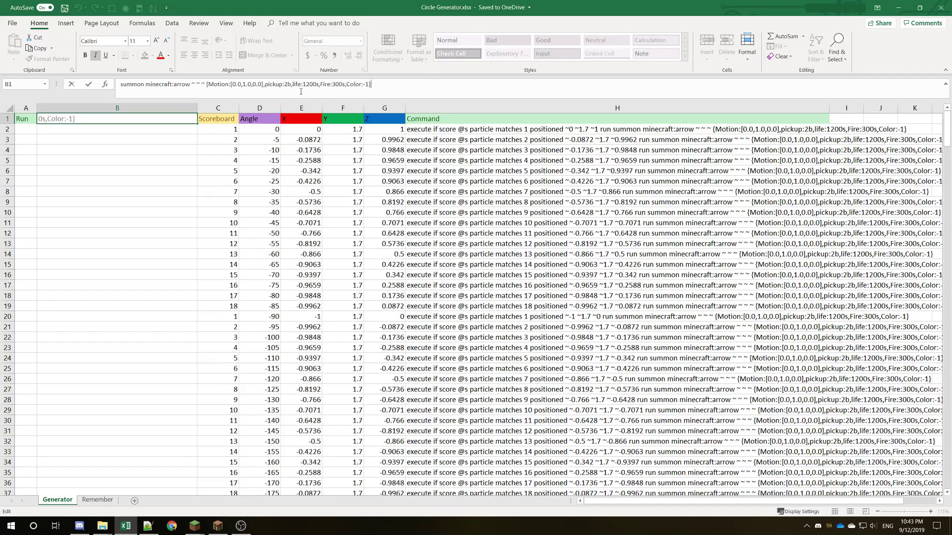
key("Return")
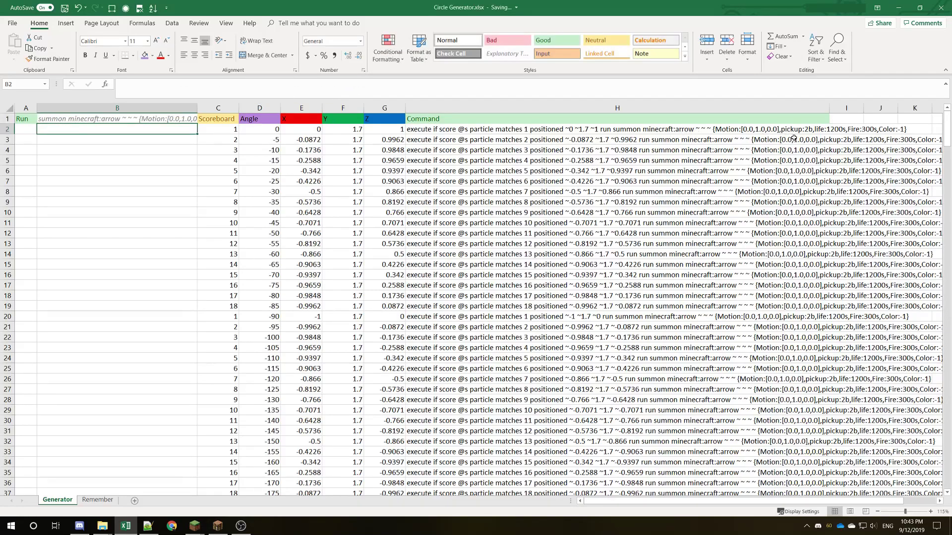
- Autofit the Command column H from its header down to row 74 so the full arrow commands fit
left_click(794, 121)
key("ctrl+shift+Down")
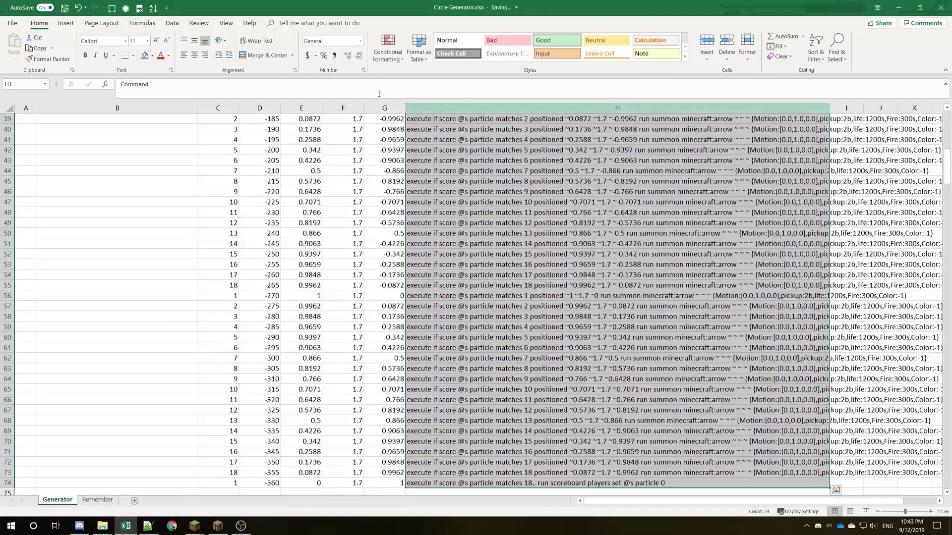
left_click(126, 8)
left_click(587, 208)
key("ctrl+Up")
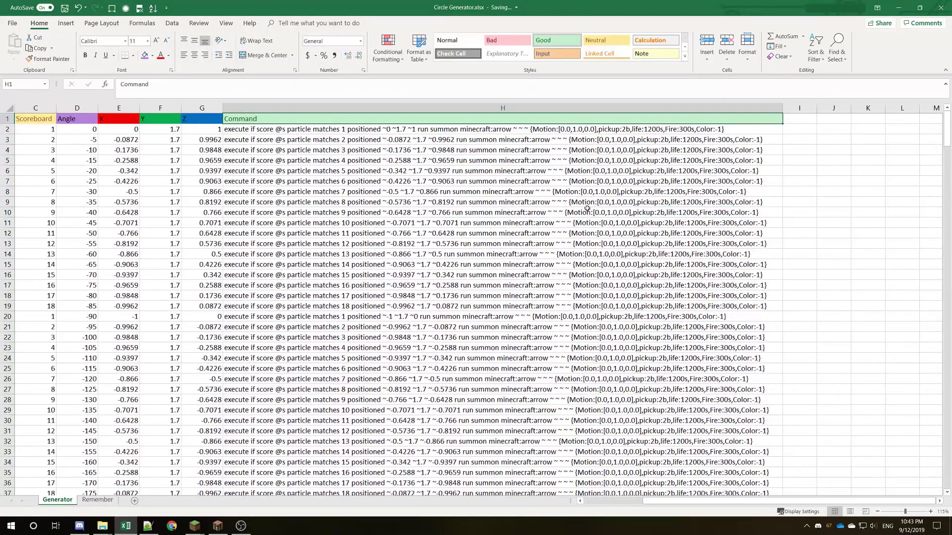
left_click(246, 129)
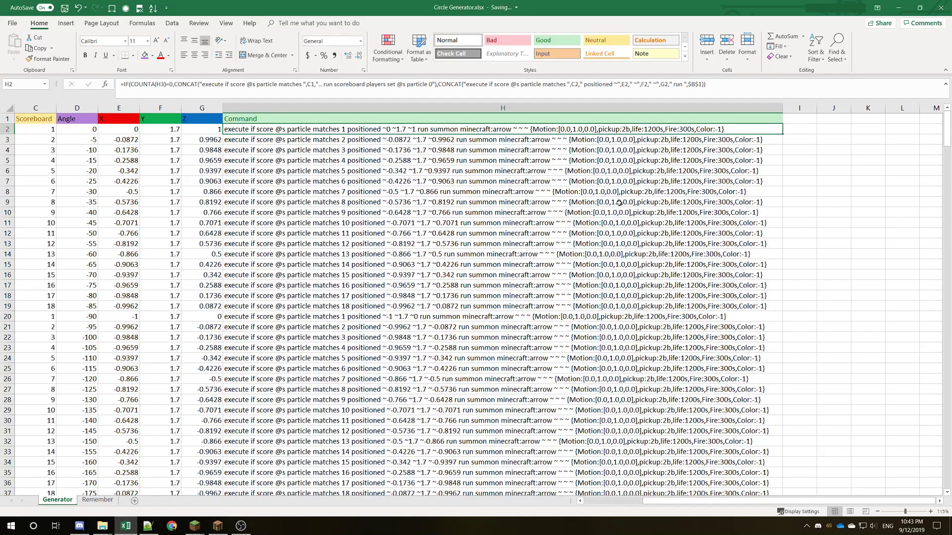
left_click_drag(653, 502, 590, 504)
- Change the sine multiplier in E2's X formula to 2, giving =ROUND(SIN(RADIANS(D2))*2,4)
left_click(302, 130)
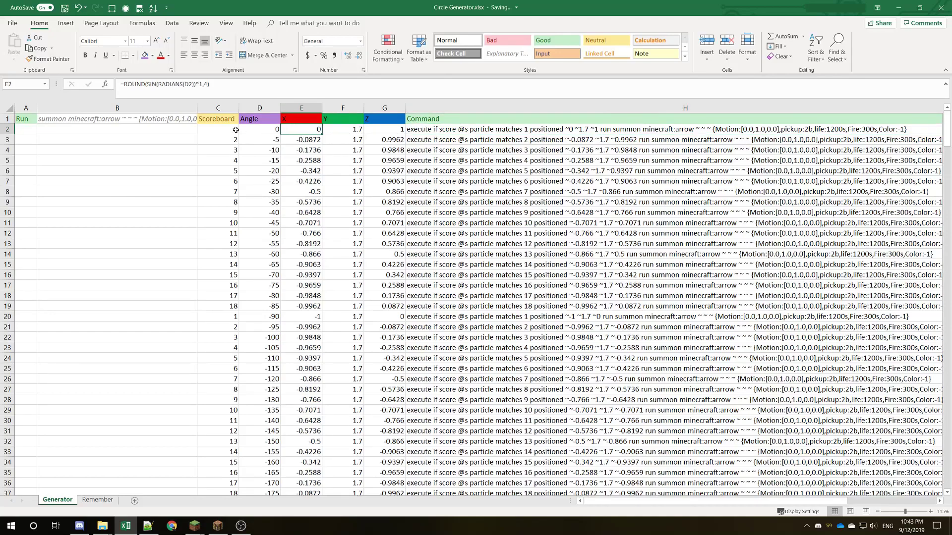
left_click(202, 85)
key("BackSpace")
type("2")
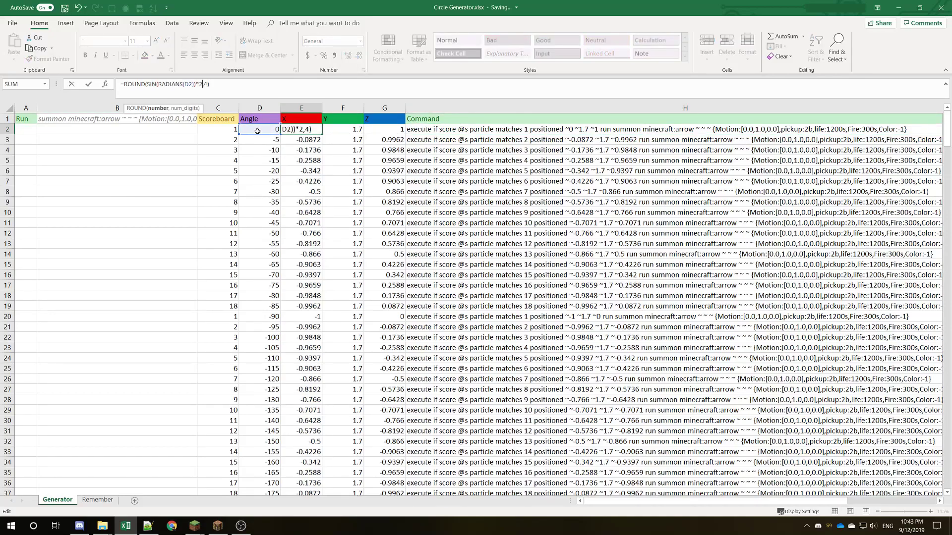
key("Tab")
key("Tab")
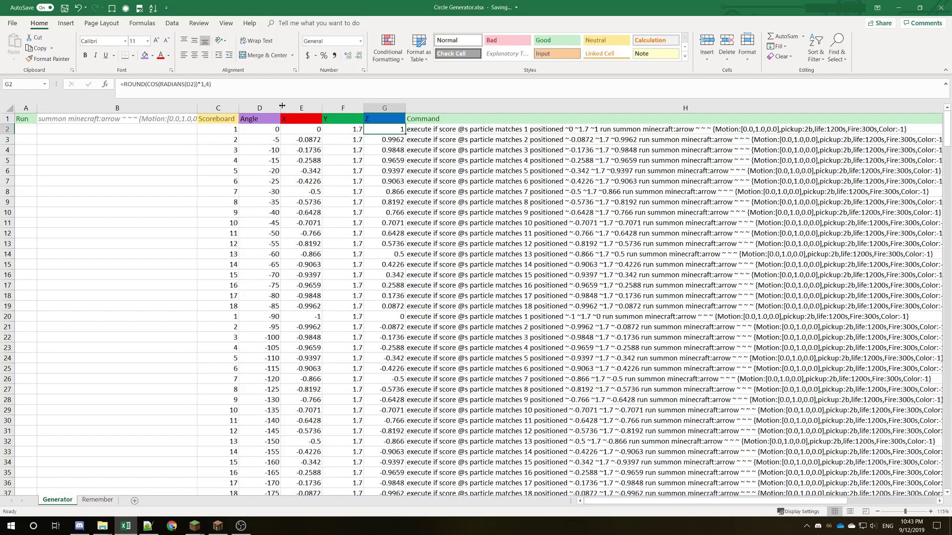
- Change the cosine multiplier in G2's Z formula to 2, giving =ROUND(COS(RADIANS(D2))*2,4)
key("F2")
key("Left")
key("Left")
key("Left")
key("BackSpace")
type("2")
key("Return")
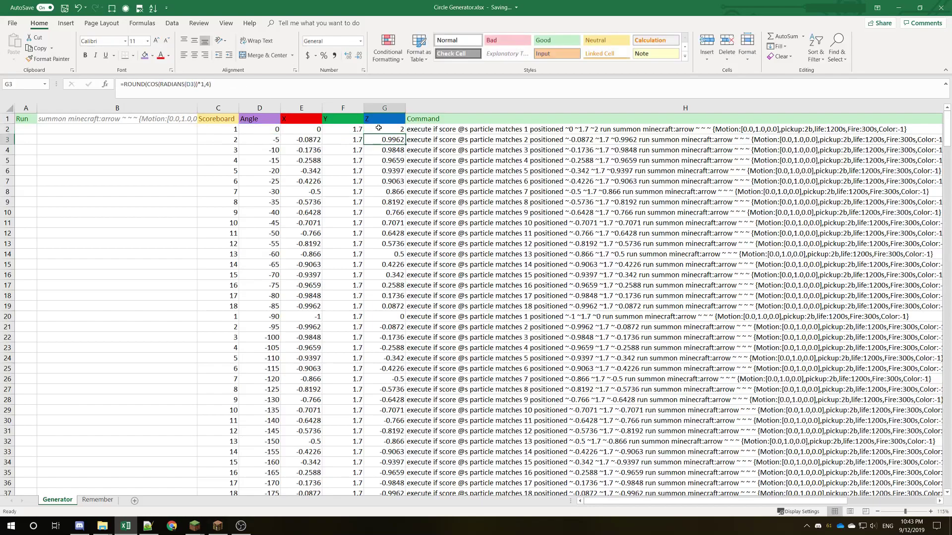
- Replace the fixed Y value in F2 with the sine formula =ROUND(SIN(RADIANS(D2)),4)
key("Up")
key("Left")
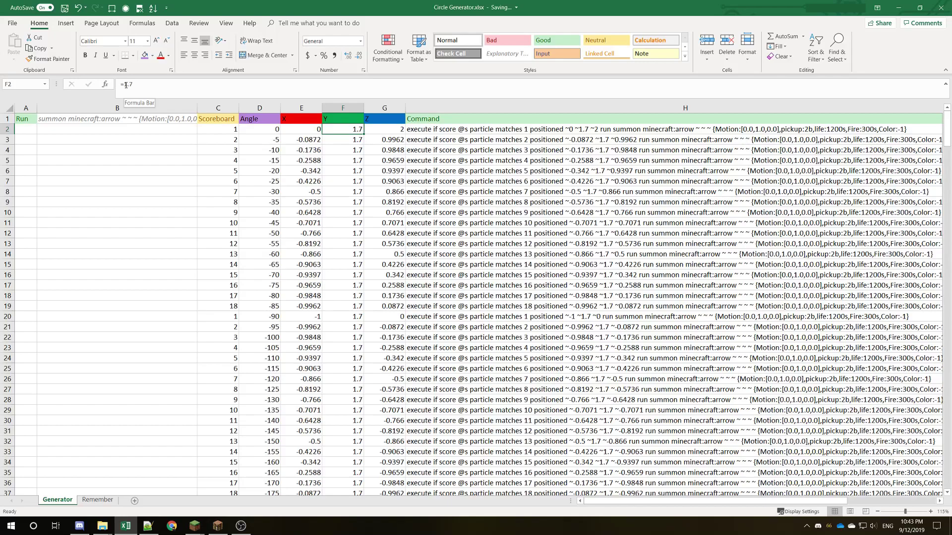
type("=ro")
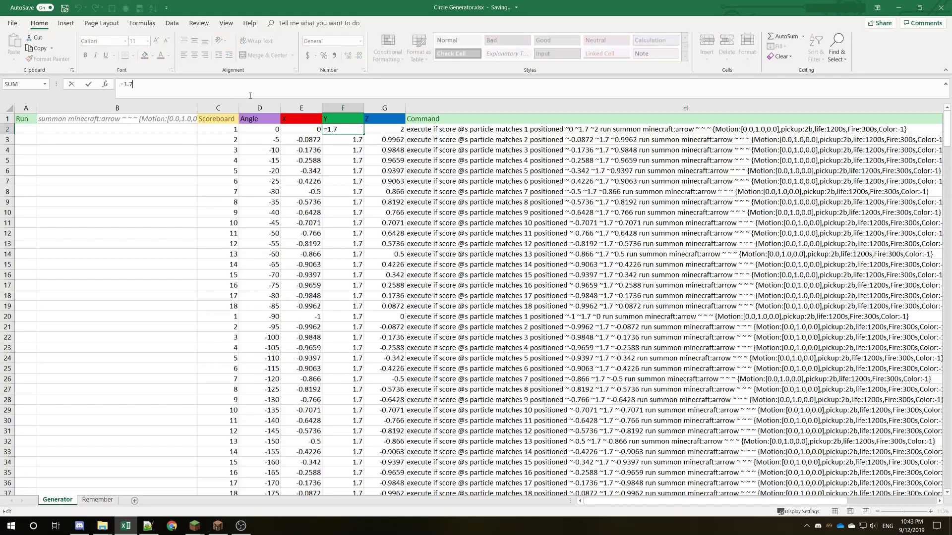
type("u")
key("Tab")
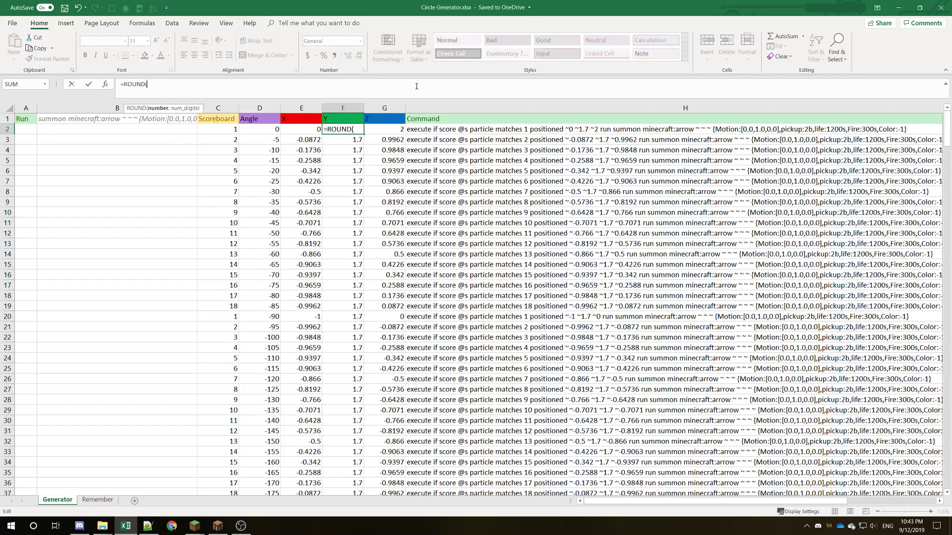
type("sin")
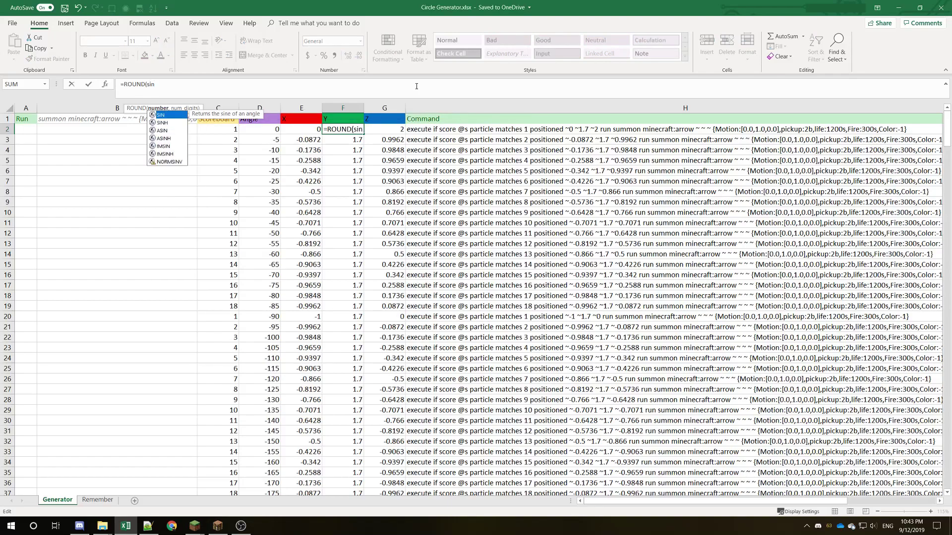
key("Tab")
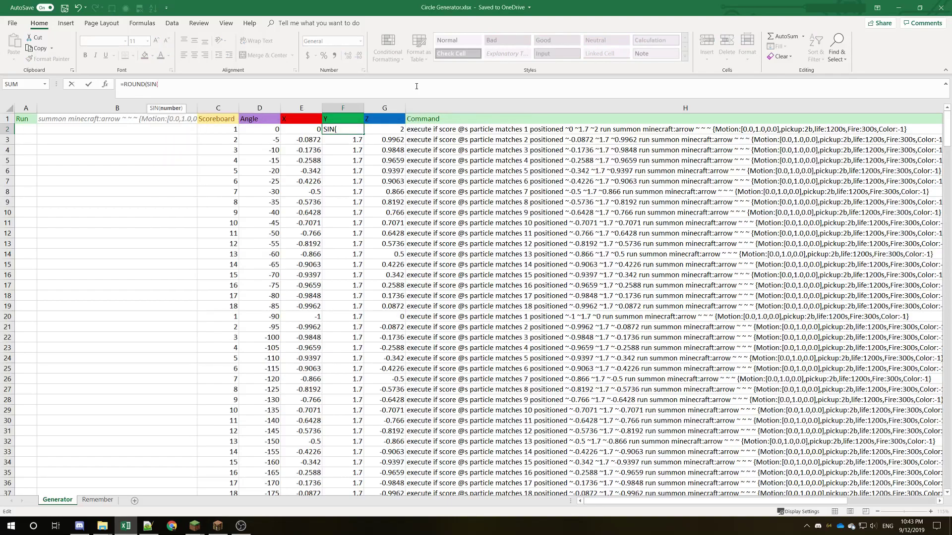
type("radi")
key("Tab")
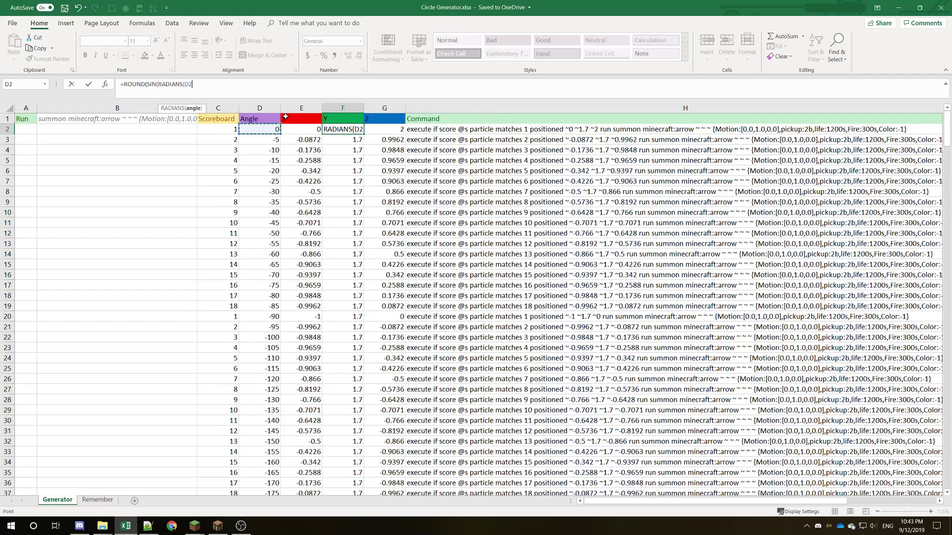
left_click(276, 129)
type("),")
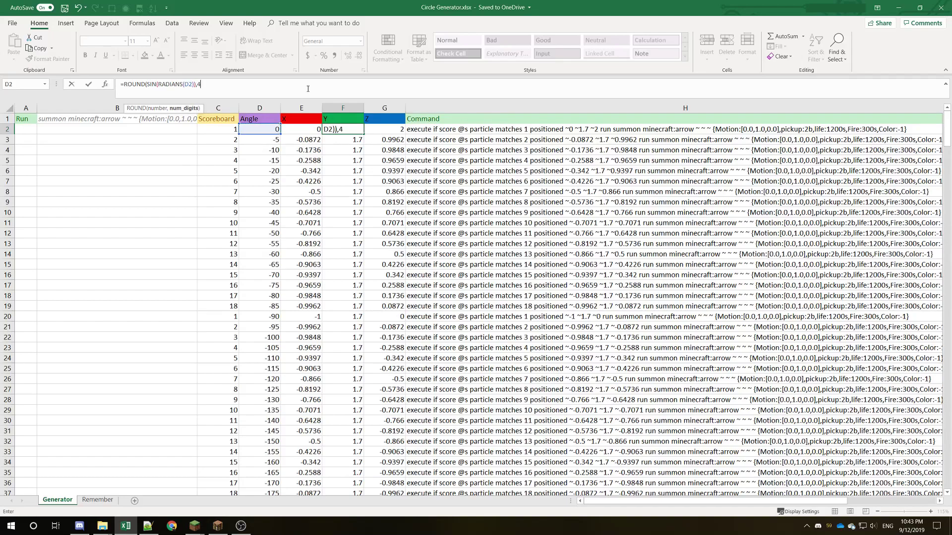
type("4)")
key("Return")
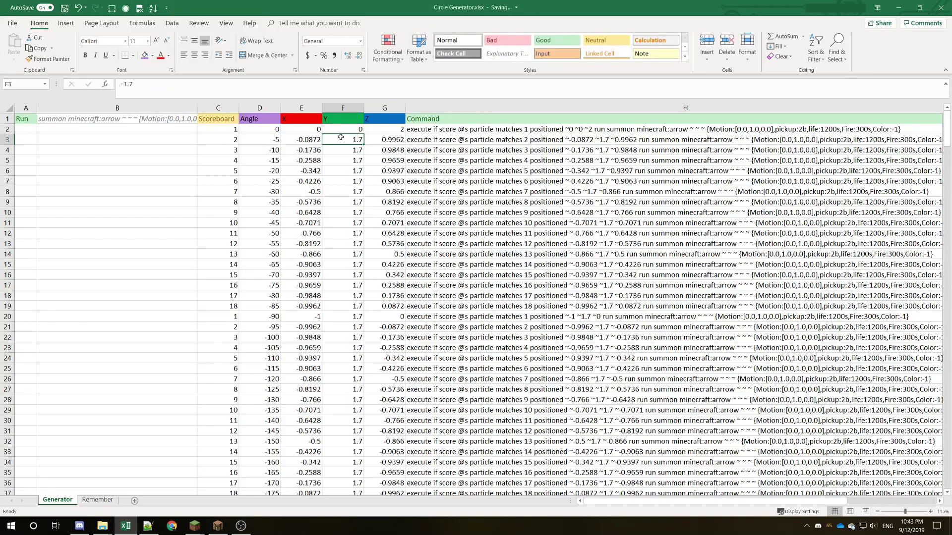
- Add a *1/2 amplitude and a 4* angle multiplier to F2's Y formula, giving =ROUND(SIN(4*RADIANS(D2))*1/2,4)
left_click(350, 128)
left_click(199, 86)
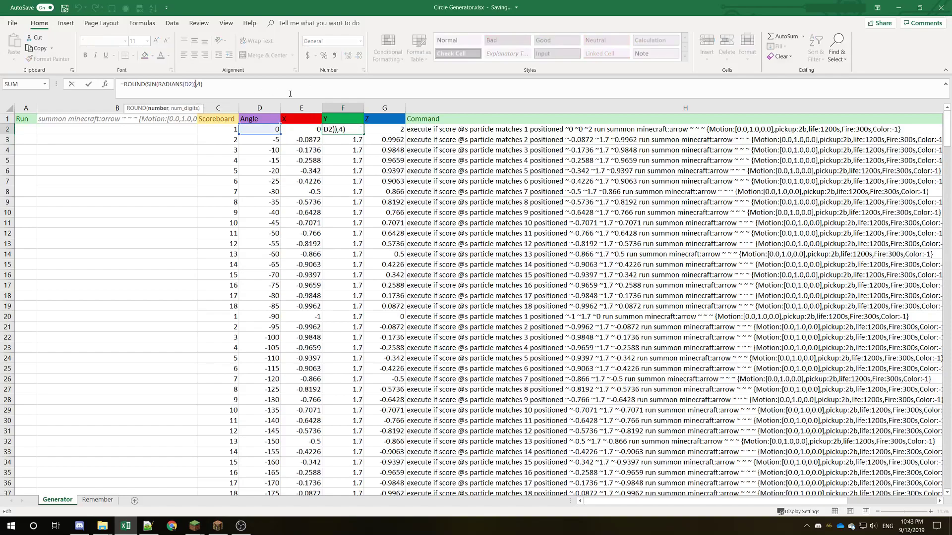
type("*1/2")
key("Left")
key("Left")
key("Left")
key("Left")
key("Left")
key("Left")
key("Left")
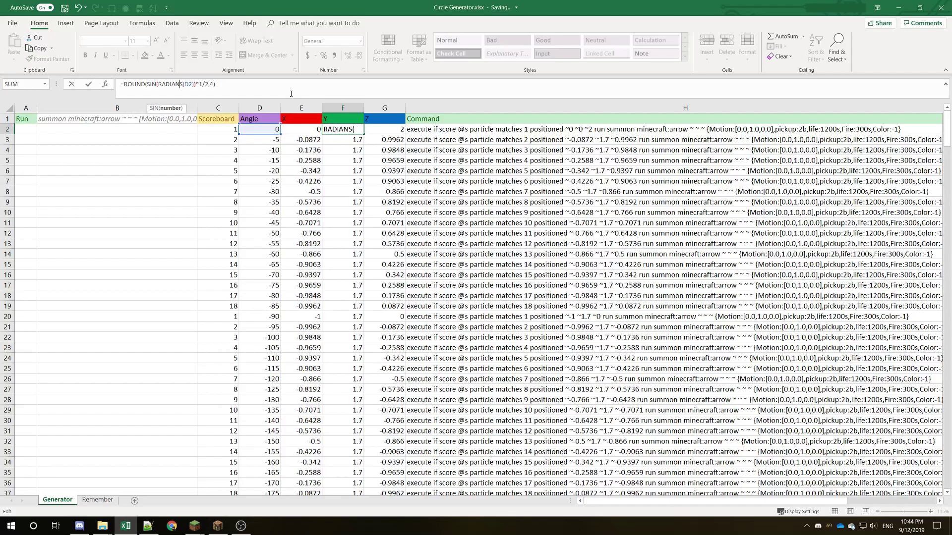
type("*1/2,")
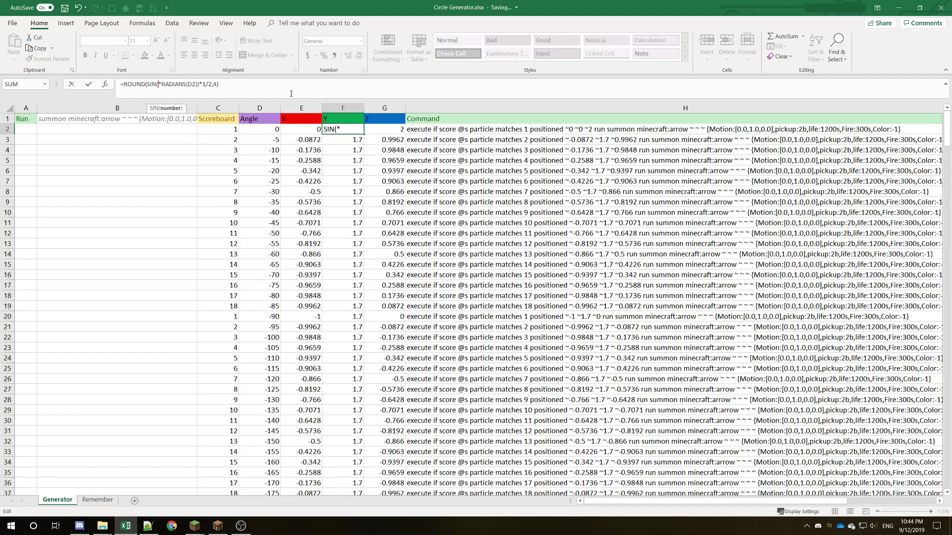
type("4")
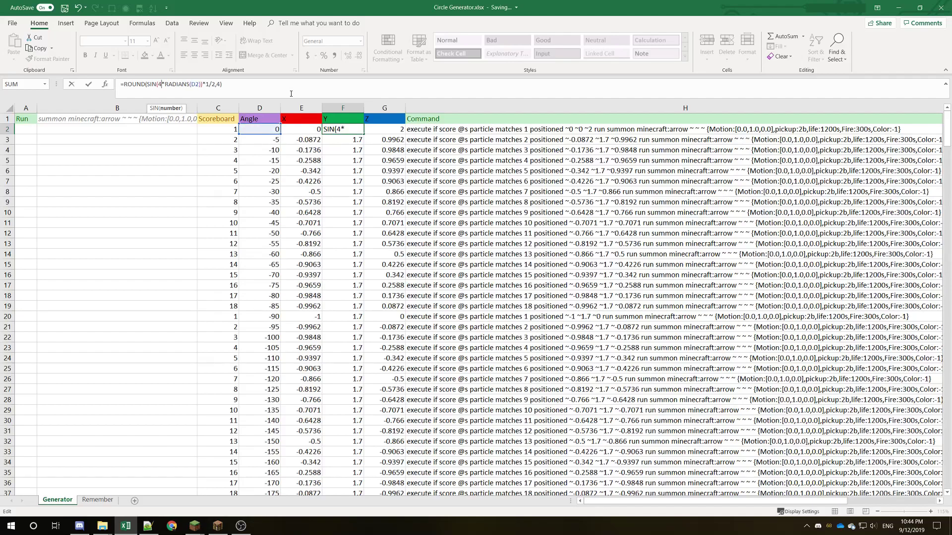
- Add a +0.25 height offset to F2's Y formula, giving =ROUND(SIN(4*RADIANS(D2))*1/2+0.25,4)
key("Right")
key("Right")
key("Right")
key("Right")
key("Right")
key("Right")
key("Right")
key("Right")
key("Right")
key("Right")
key("Right")
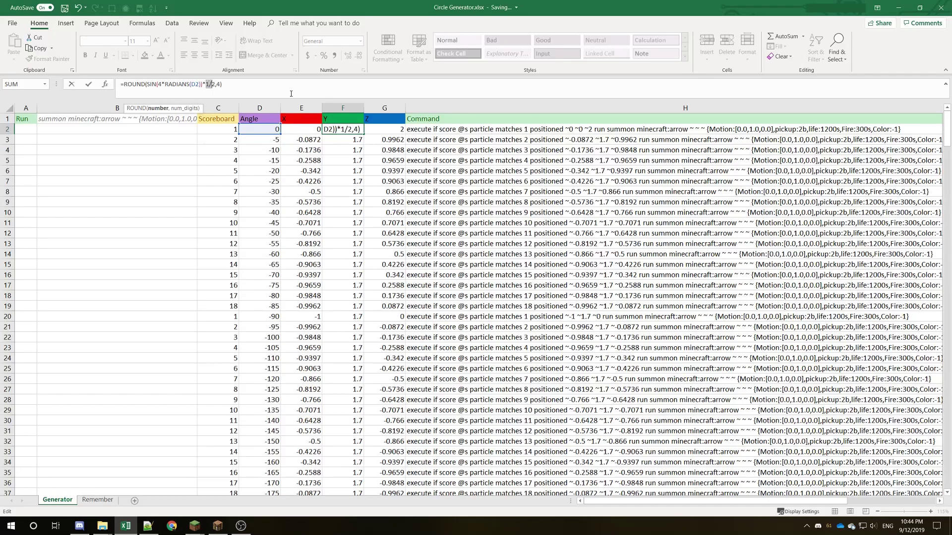
key("Left")
key("Left")
key("Left")
key("Left")
key("Left")
key("Left")
key("Left")
key("Left")
key("Left")
key("Left")
key("Left")
key("Left")
key("Left")
key("Left")
key("Left")
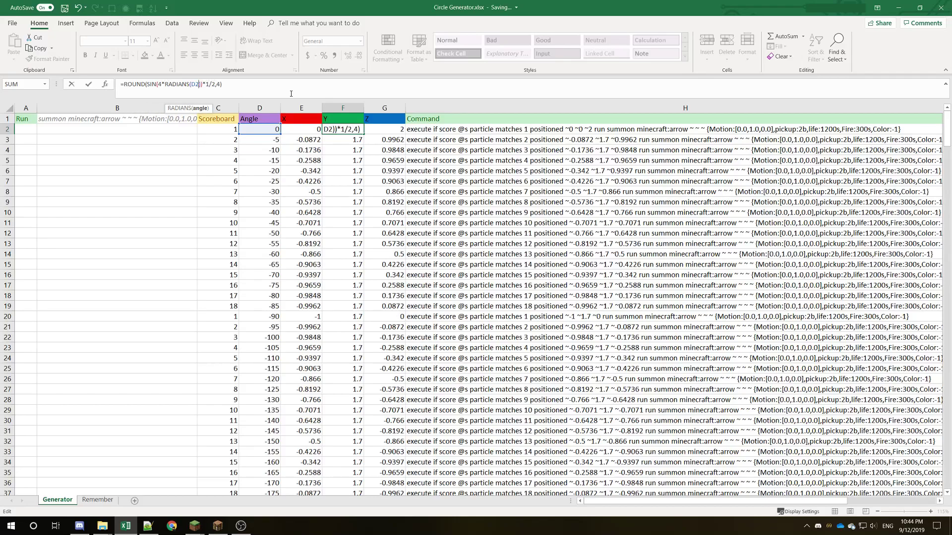
key("Right")
key("Right")
key("Right")
key("Right")
key("Right")
key("Right")
key("Right")
key("Right")
key("Right")
key("Right")
key("Right")
key("Right")
key("Right")
key("Right")
key("Right")
key("Right")
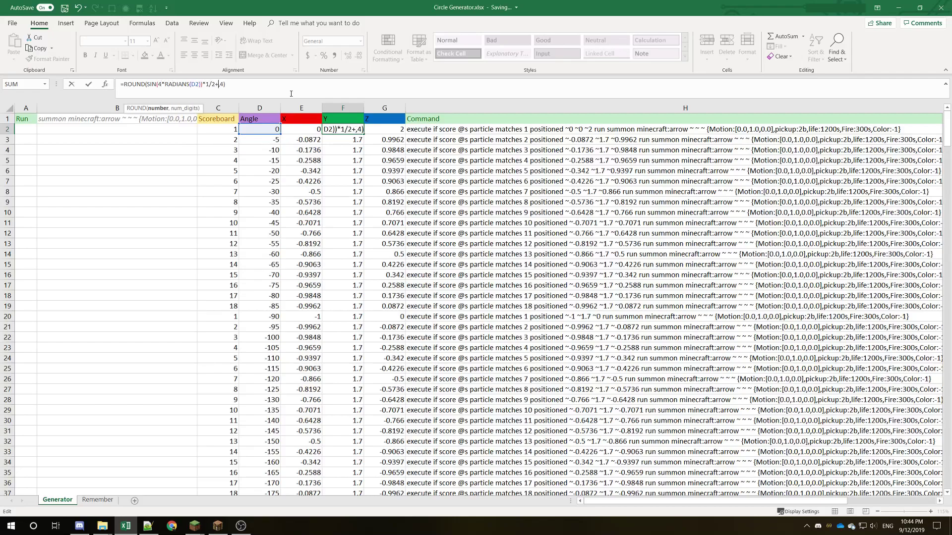
type(".25")
key("Return")
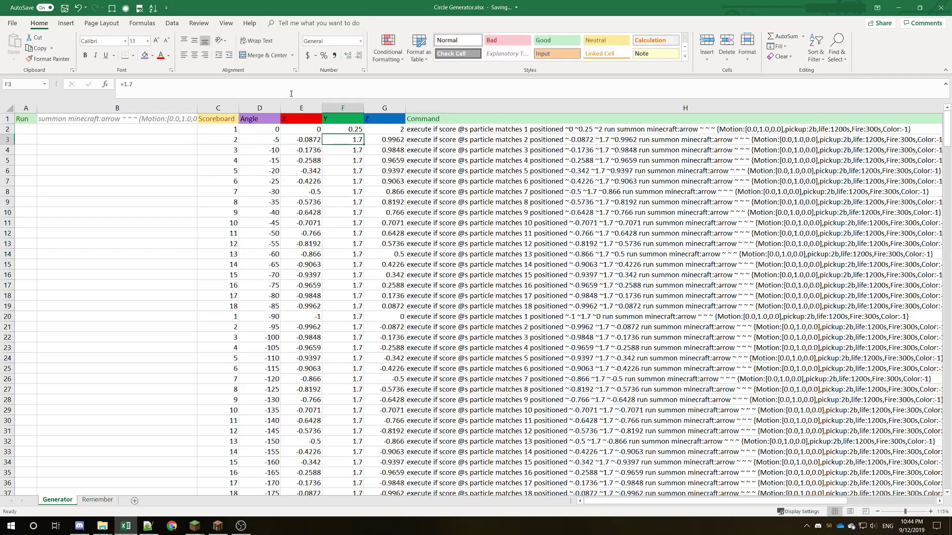
- Fill the X, Y and Z formulas from E2:G2 down to row 74
left_click_drag(312, 131, 401, 474)
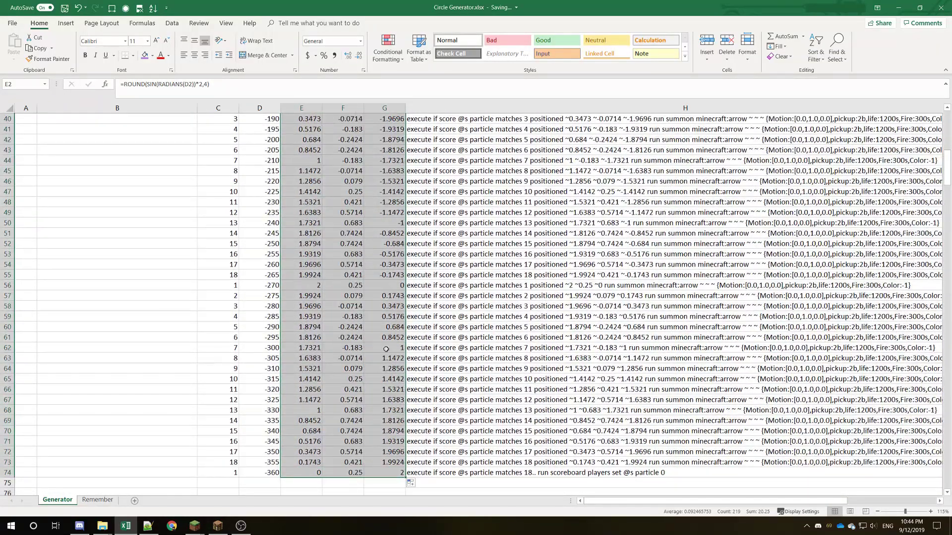
scroll(386, 349, "up", 13)
left_click(393, 317)
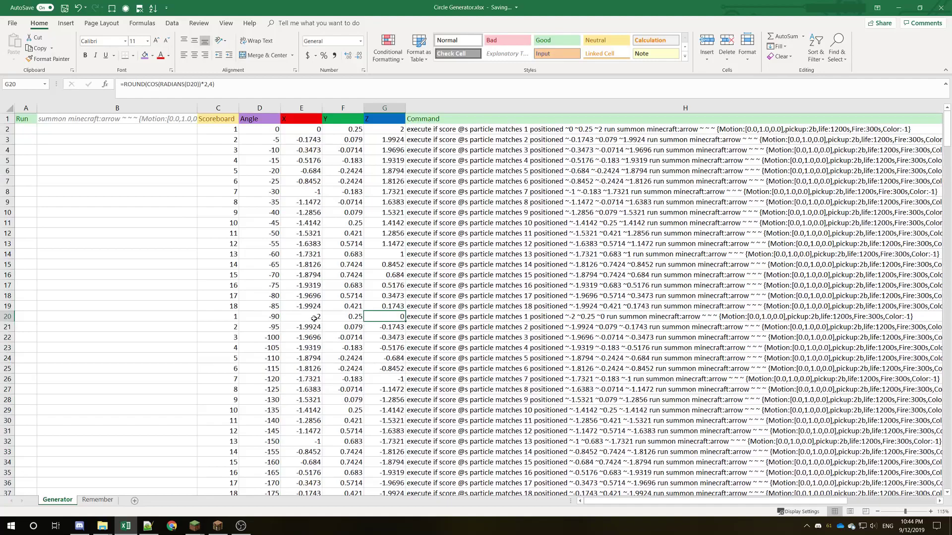
- Examine the filled Y values down to row 74 and the offset term in their formula
left_click(344, 296)
scroll(347, 282, "down", 10)
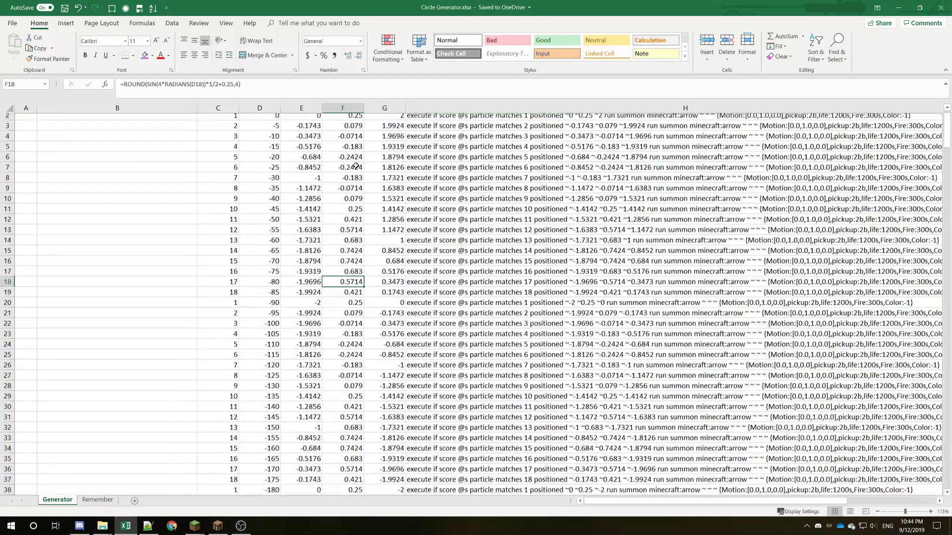
scroll(353, 259, "down", 7)
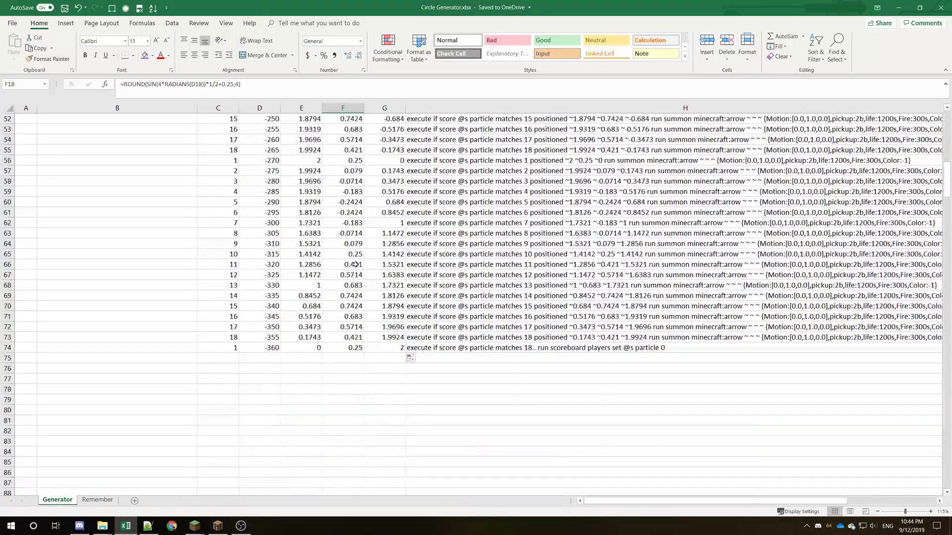
left_click(356, 348)
scroll(349, 353, "up", 17)
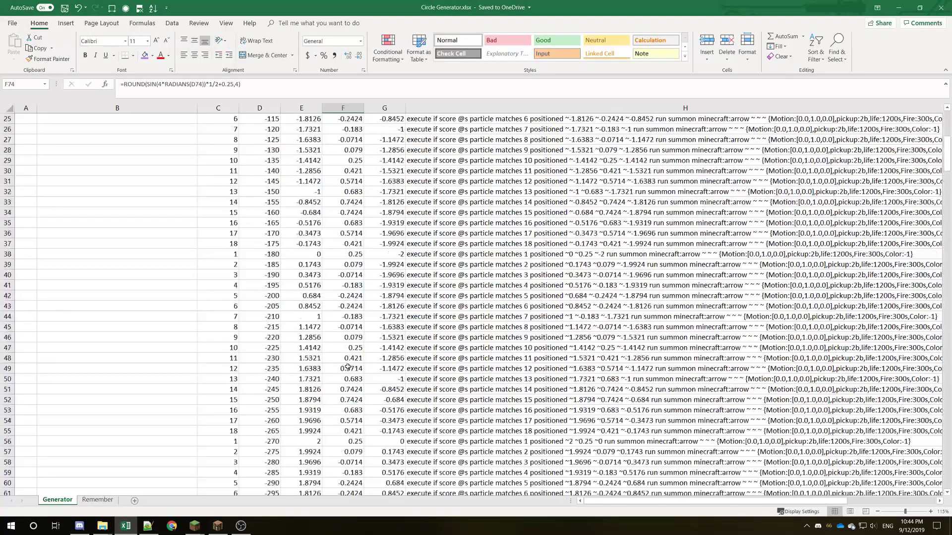
left_click_drag(218, 84, 233, 84)
left_click(366, 168)
scroll(347, 144, "up", 9)
scroll(345, 142, "up", 4)
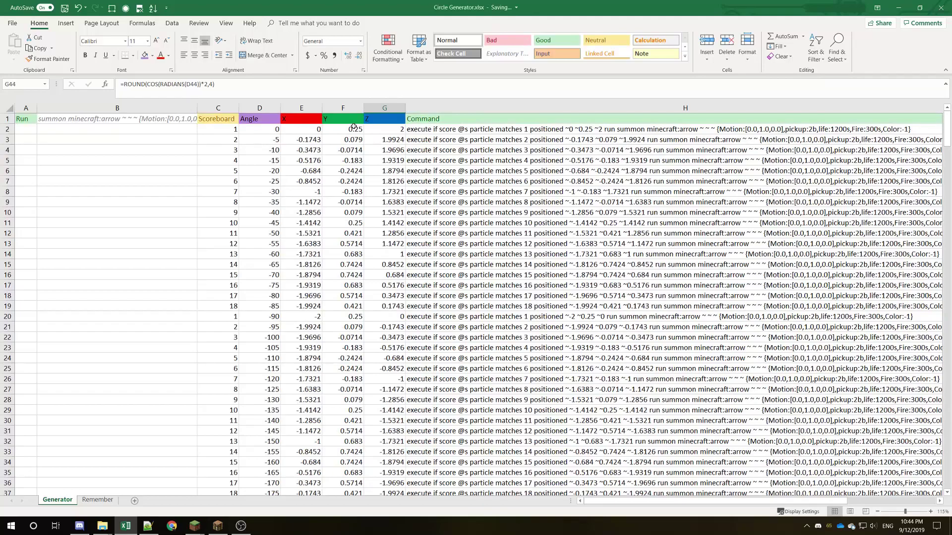
- Remove the +0.25 offset from F2's Y formula and refill the Y column down to row 74
left_click(347, 129)
left_click(215, 85)
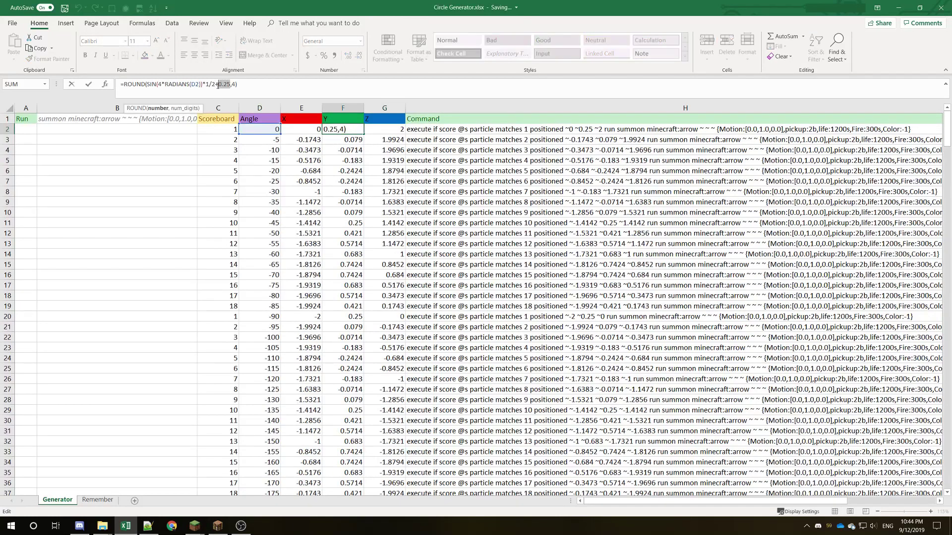
key("BackSpace")
key("Return")
left_click(354, 131)
left_click_drag(365, 134, 357, 497)
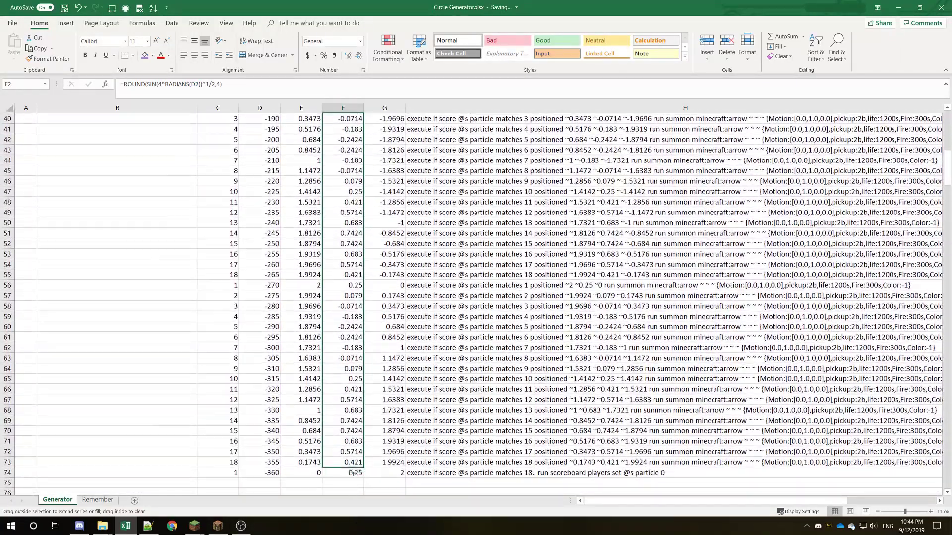
scroll(340, 272, "up", 6)
scroll(347, 258, "up", 7)
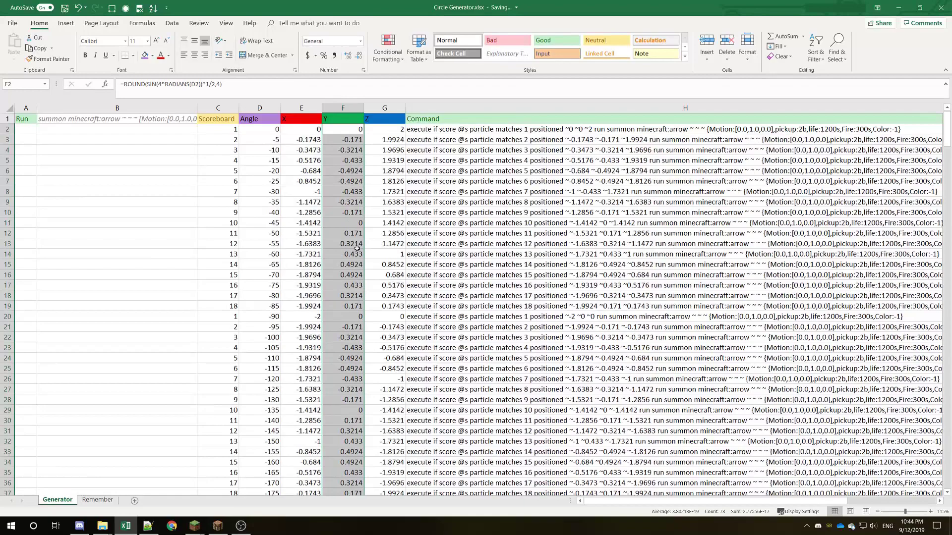
left_click(240, 83)
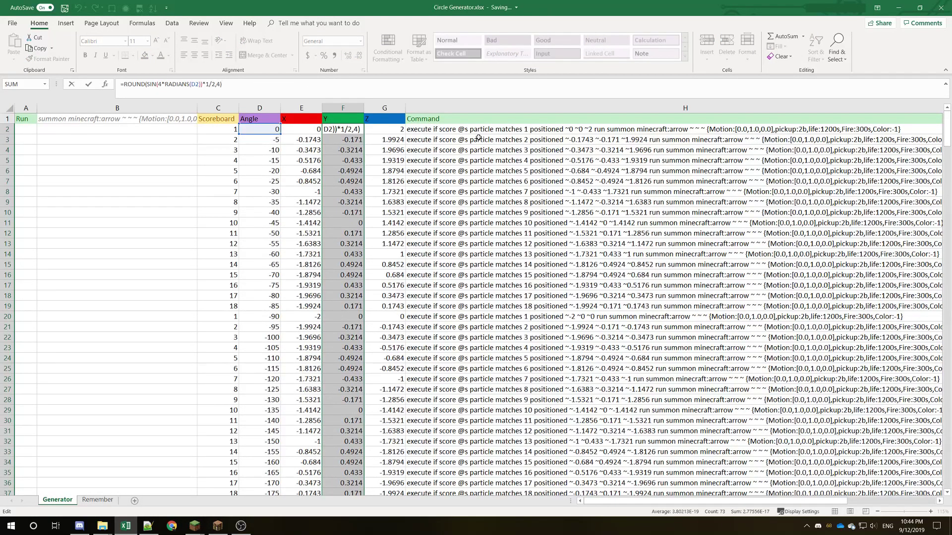
key("Return")
left_click(484, 131)
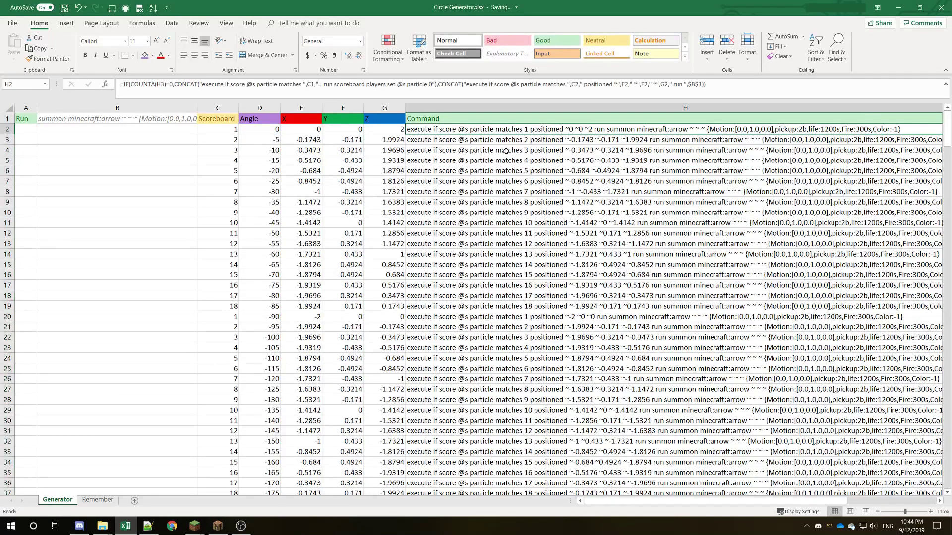
- Set the second angle in D3 to -1 for a one-degree step
left_click(266, 144)
type("-")
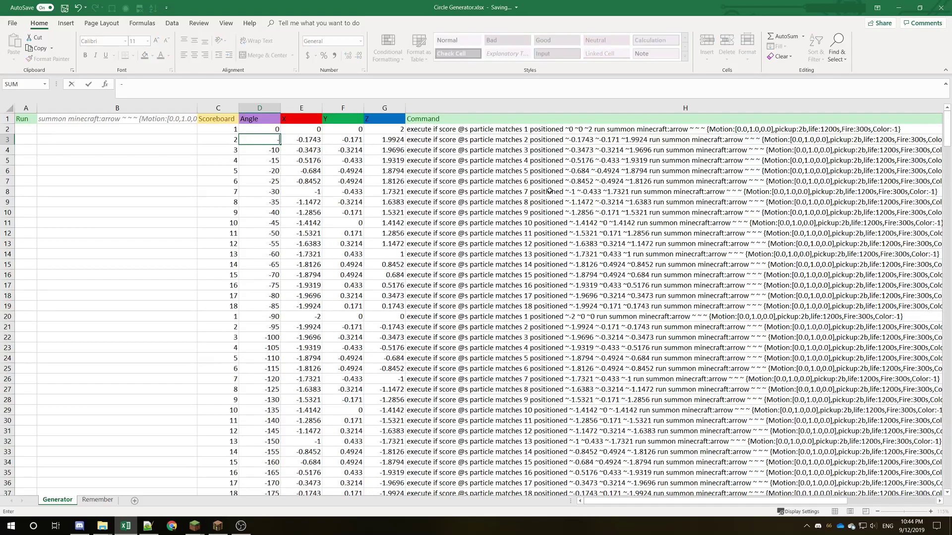
key("Return")
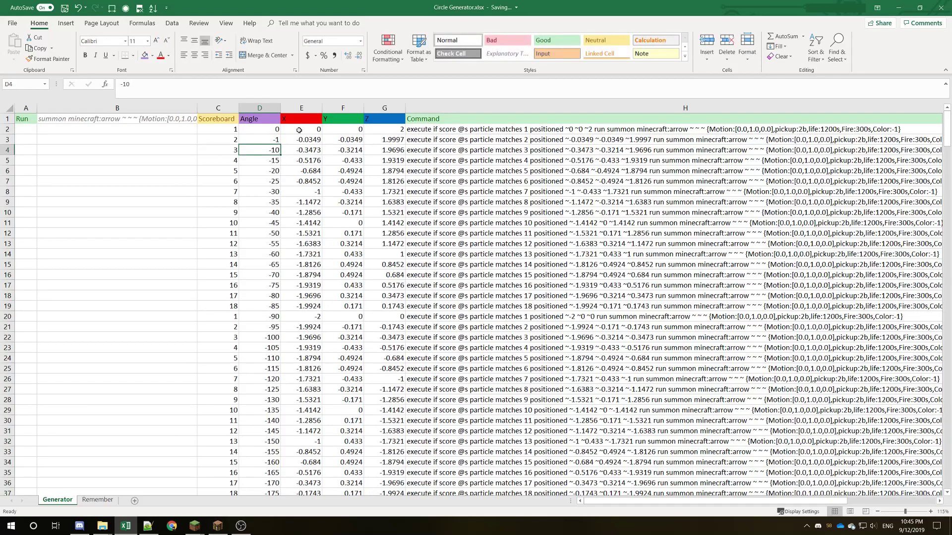
- Extend the Scoreboard through Command columns from the pattern in C2:H3 down to row 365
left_click(232, 131)
left_click_drag(228, 129, 654, 144)
scroll(654, 148, "down", 1, "ctrl")
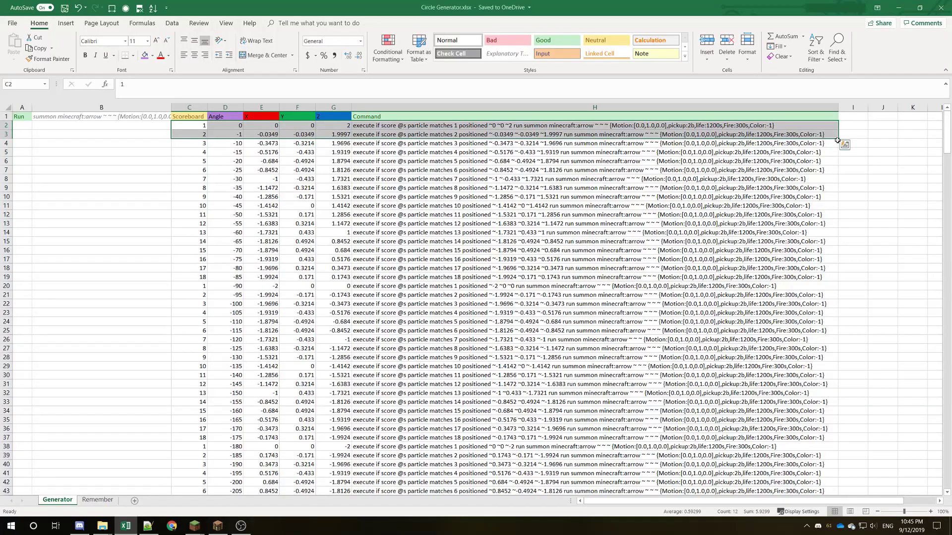
left_click_drag(839, 140, 839, 414)
- Clear the surplus rows past the -360 angle, C363:H365, and check the final reset command in H362
left_click(238, 386)
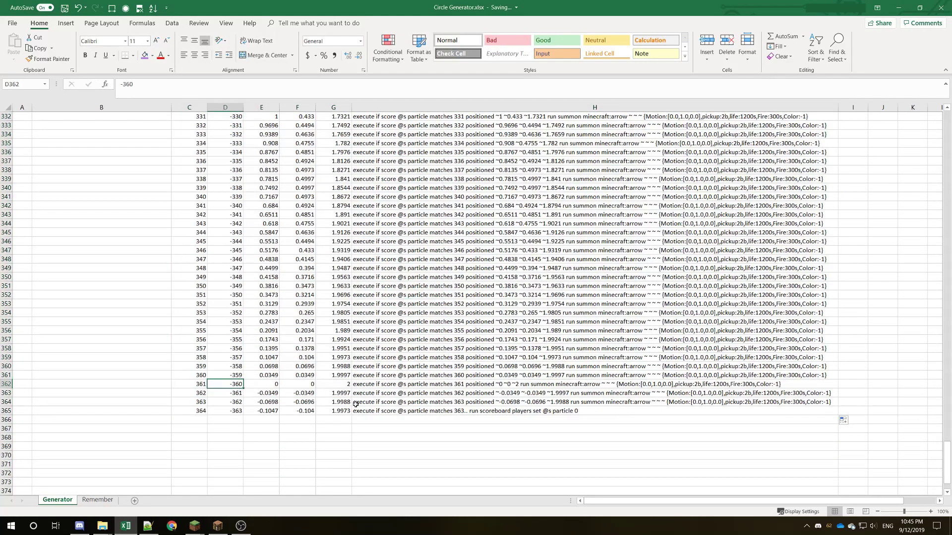
left_click_drag(193, 393, 356, 404)
key("Delete")
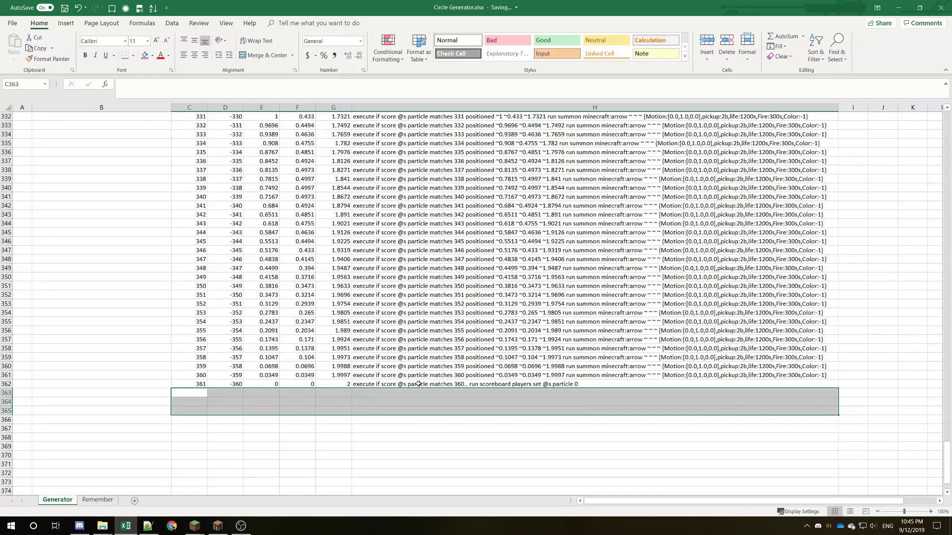
left_click(456, 384)
scroll(450, 385, "up", 16)
scroll(450, 384, "down", 15)
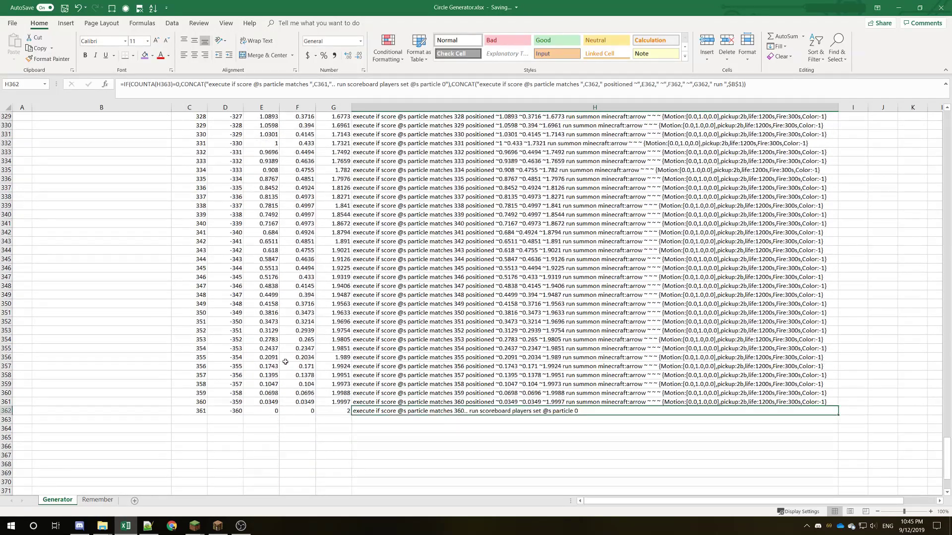
key("super")
type("360/4")
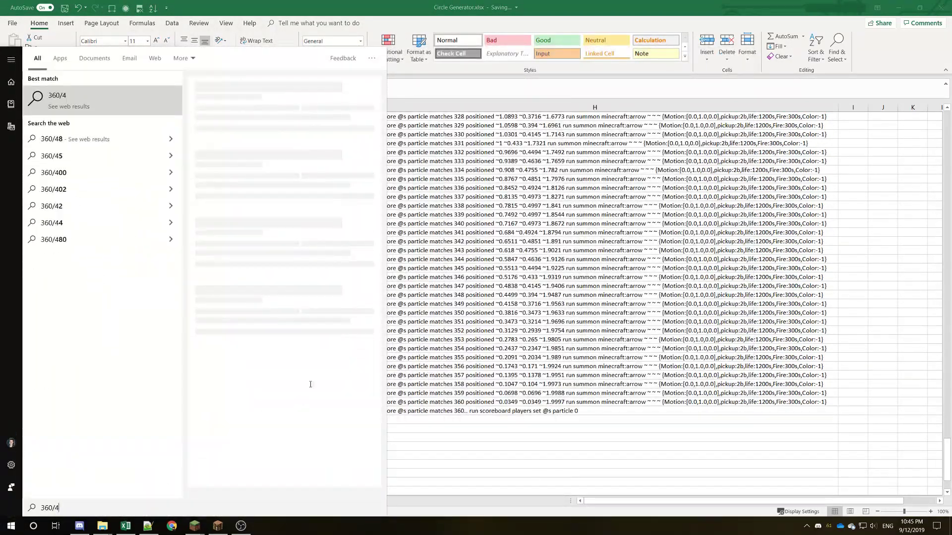
key("super")
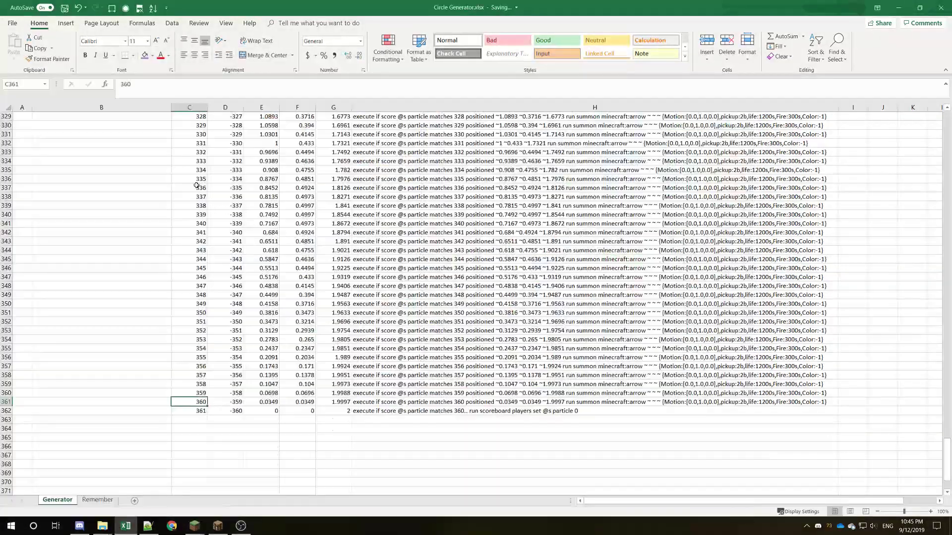
- Set the Scoreboard cell C92, at the -90 angle, to the formula =C2
left_click(197, 182)
scroll(197, 185, "up", 5)
left_click(197, 186)
key("ctrl+Up")
key("Down")
key("Down")
key("Down")
key("Down")
key("Down")
key("Down")
key("Down")
key("Down")
key("Down")
key("Down")
key("Down")
key("Down")
key("Down")
key("Down")
key("Down")
key("Down")
key("Down")
key("Down")
key("Down")
key("Down")
key("Down")
key("Down")
key("Down")
key("Down")
key("Down")
key("Down")
key("Down")
key("Down")
key("Down")
key("Down")
key("Down")
key("Down")
key("Down")
key("Down")
key("Down")
key("Down")
key("Down")
key("Down")
key("Down")
key("Down")
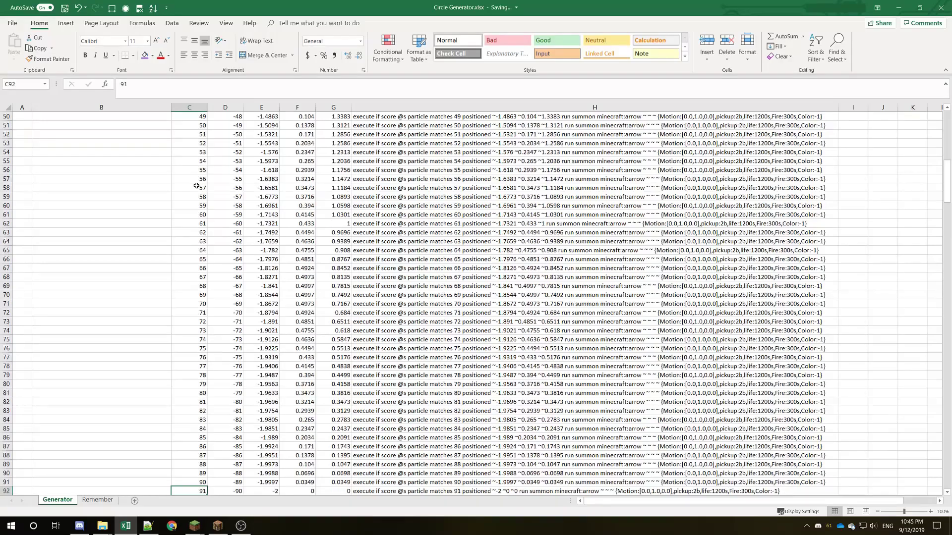
type("=")
key("ctrl+Up")
key("Down")
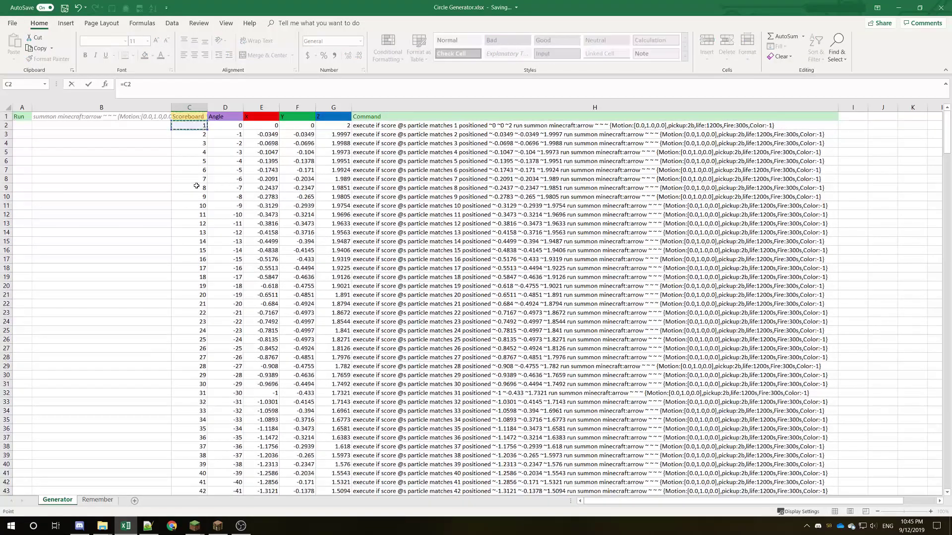
key("Return")
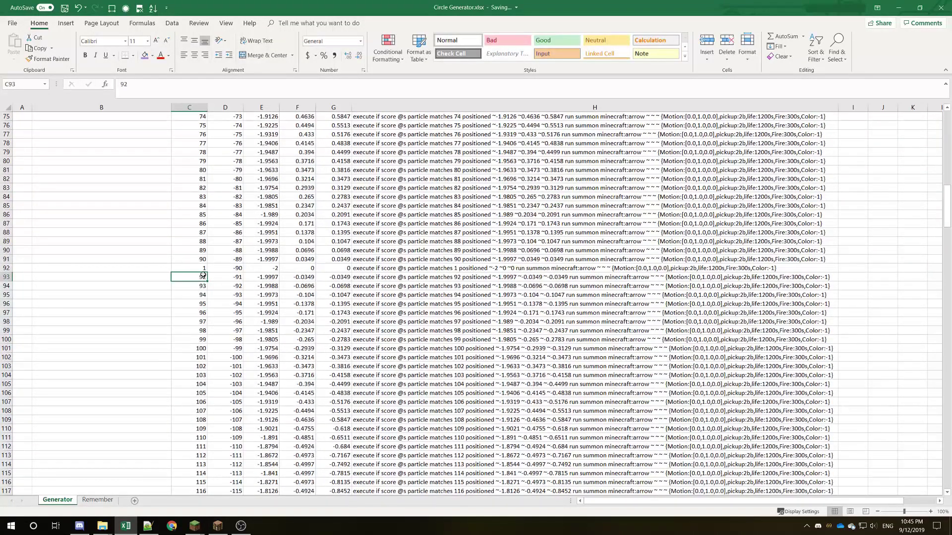
- Fill the C92 scoreboard formula down column C to row 362
left_click(205, 270)
left_click_drag(207, 272, 204, 483)
left_click(201, 474)
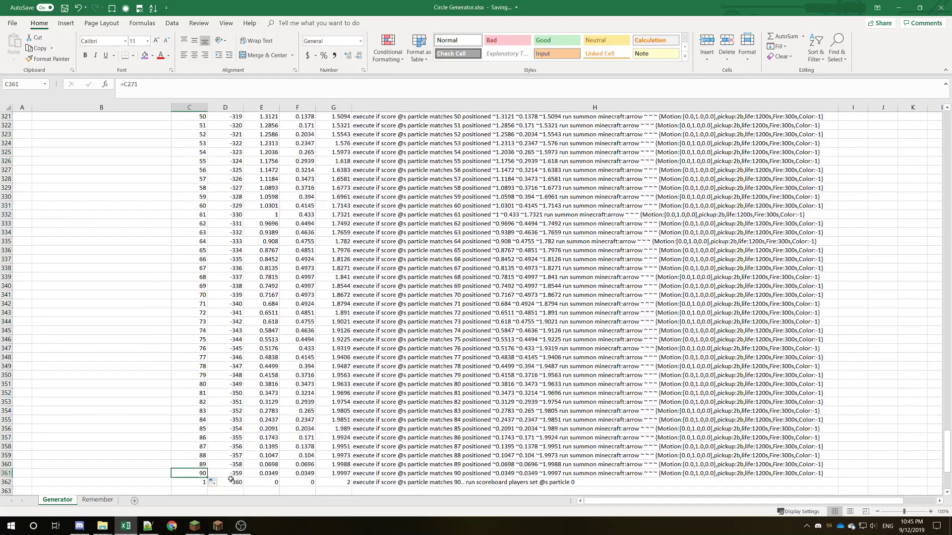
- Check the final reset command in H362 against the scoreboard value in C361
left_click(418, 483)
left_click_drag(191, 481, 343, 483)
left_click(428, 484)
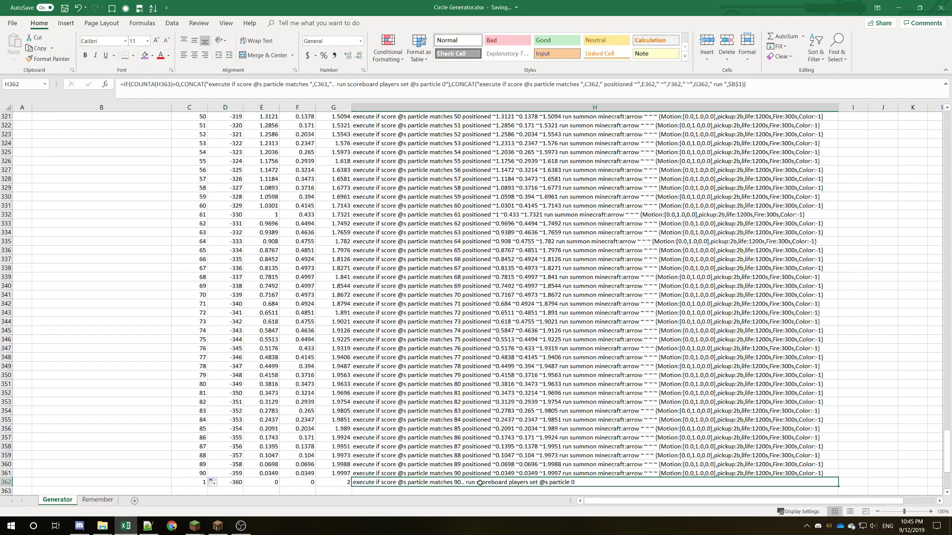
left_click(203, 473)
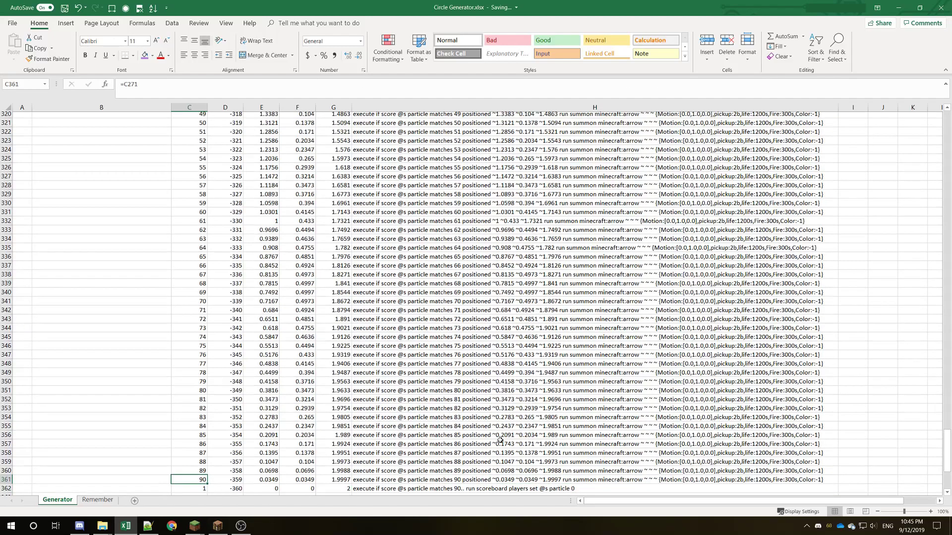
- Copy all generated commands in H2:H362 and switch to particle.mcfunction in Notepad++
scroll(483, 394, "up", 20)
scroll(506, 326, "up", 20)
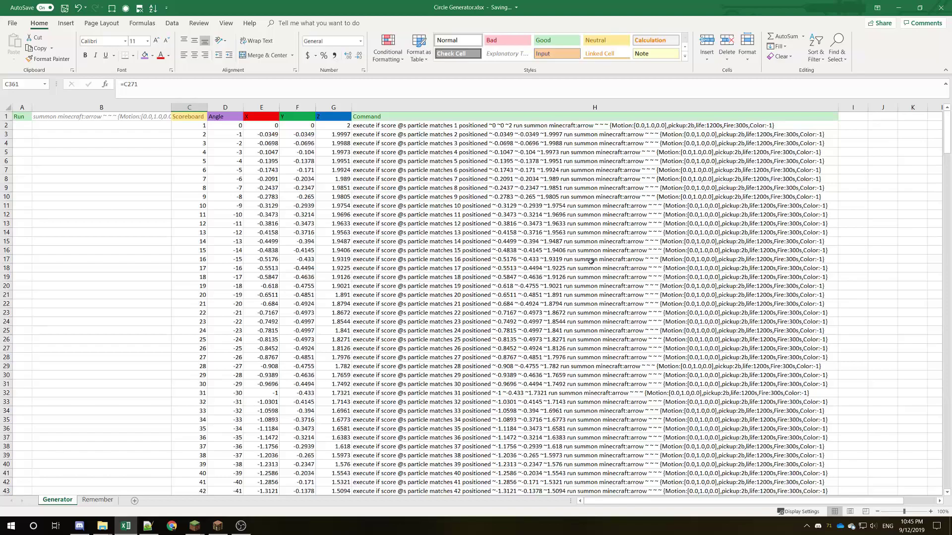
left_click(541, 260)
left_click(498, 126)
key("ctrl+shift+Down")
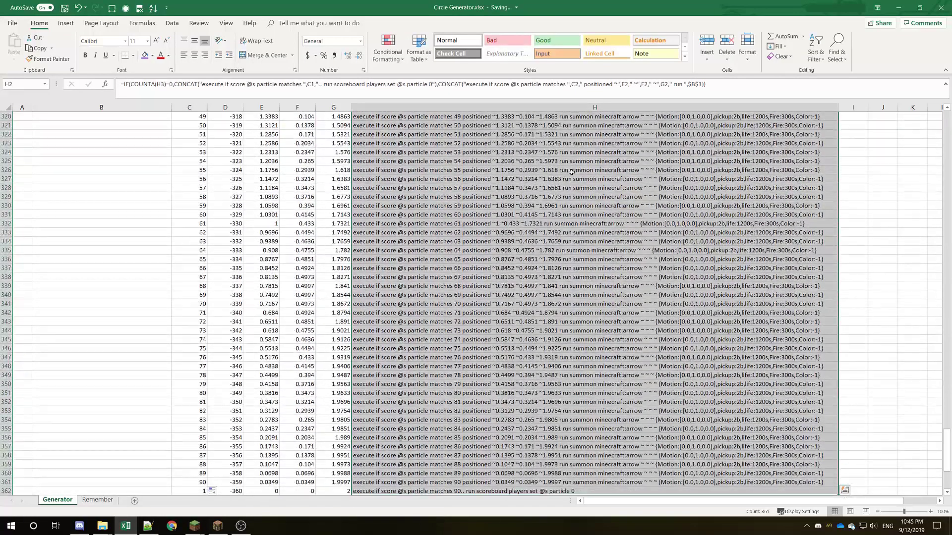
key("ctrl+c")
key("alt+Tab")
key("Tab")
key("Tab")
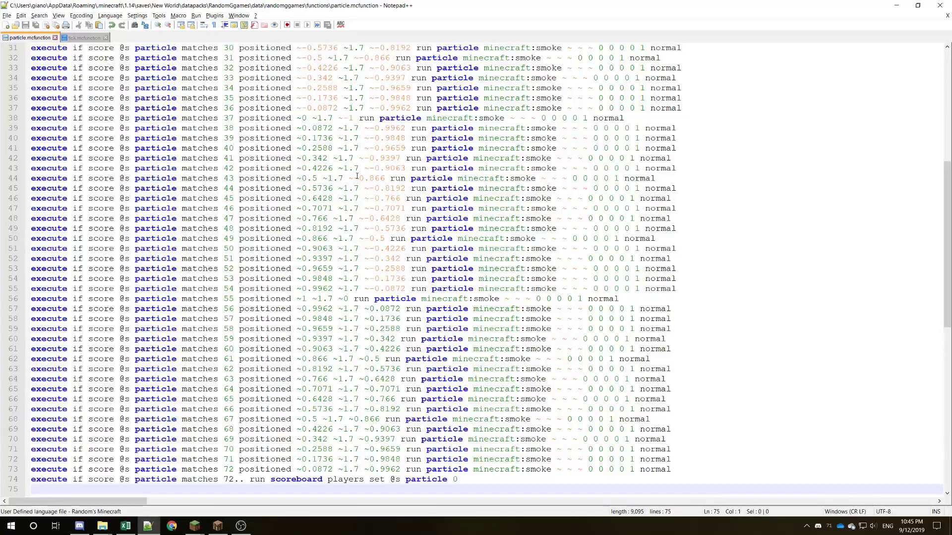
scroll(91, 505, "up", 10)
- Open load.json from the RandomGgames datapack's data\minecraft\tags\functions folder in the New World save
mouse_move(102, 525)
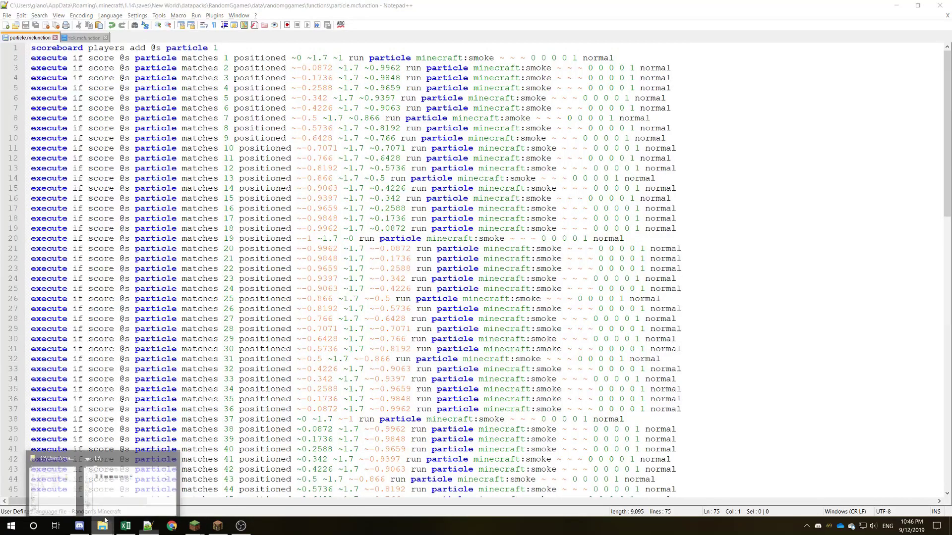
left_click(52, 480)
left_click(191, 316)
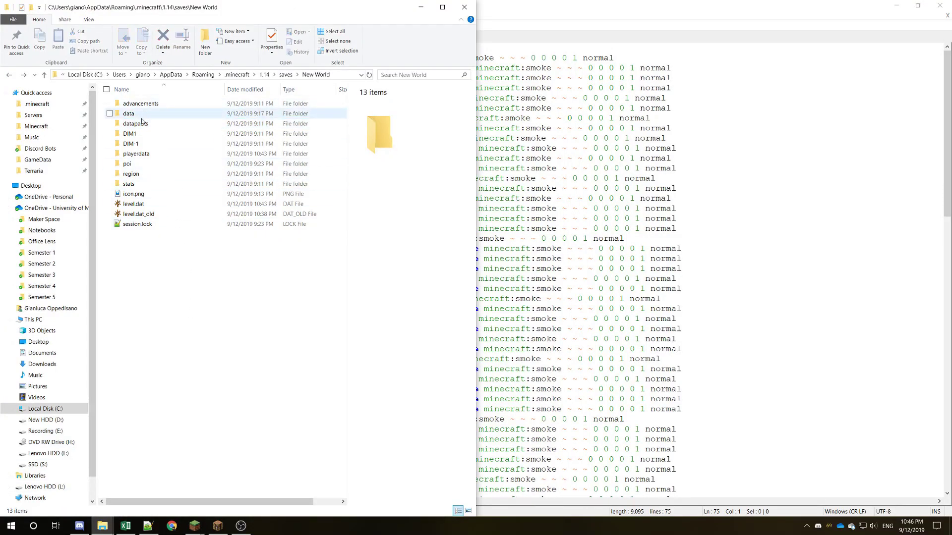
left_click(149, 124)
double_click(149, 125)
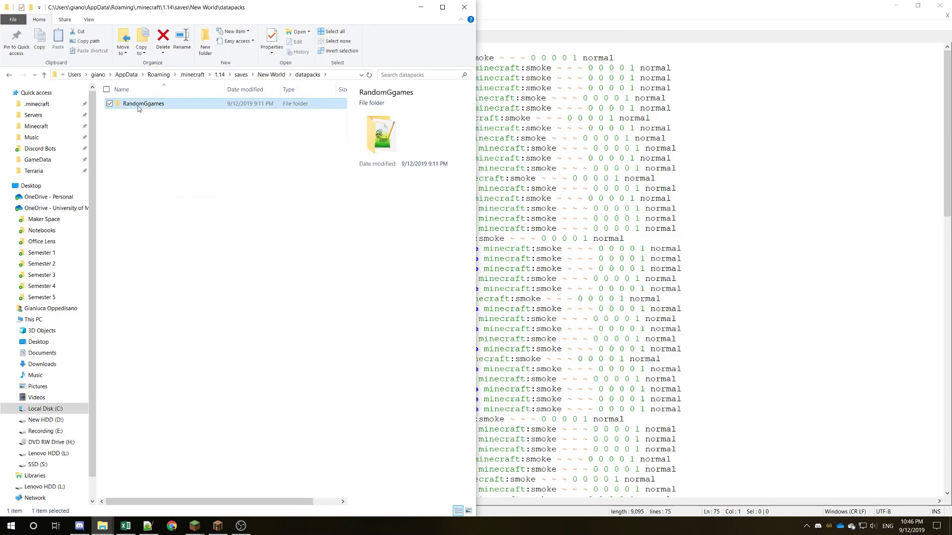
double_click(138, 105)
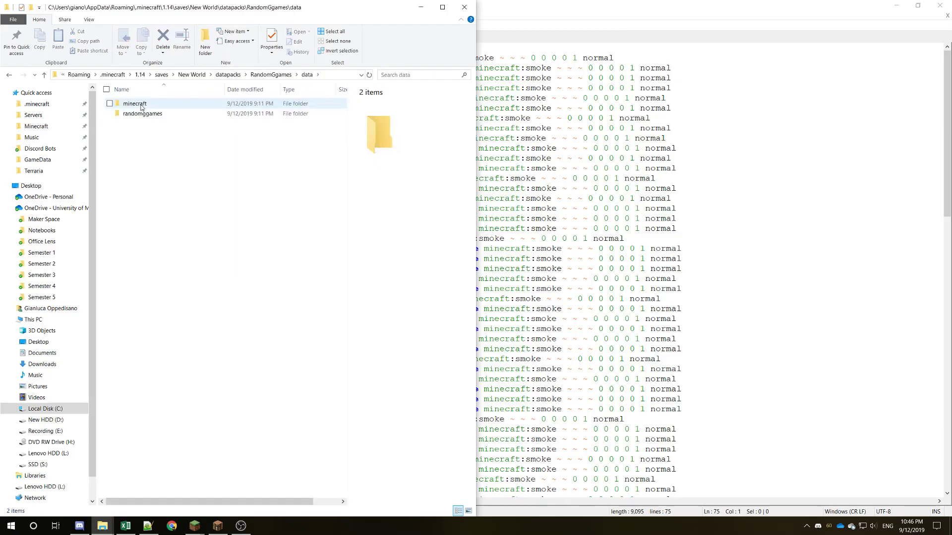
double_click(141, 106)
double_click(141, 106)
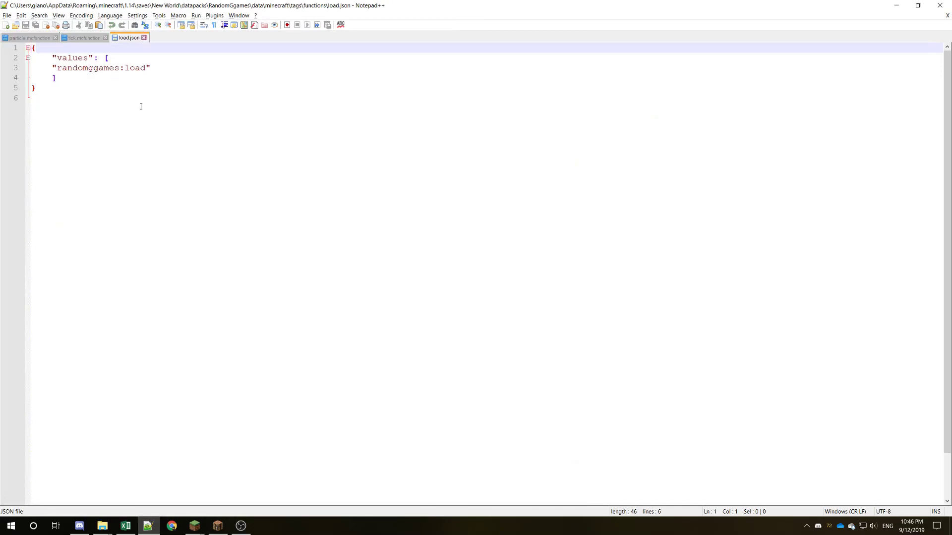
- Open tick.json from the same functions folder, examine its randomggames:tick entry, and close the file
key("alt+Tab")
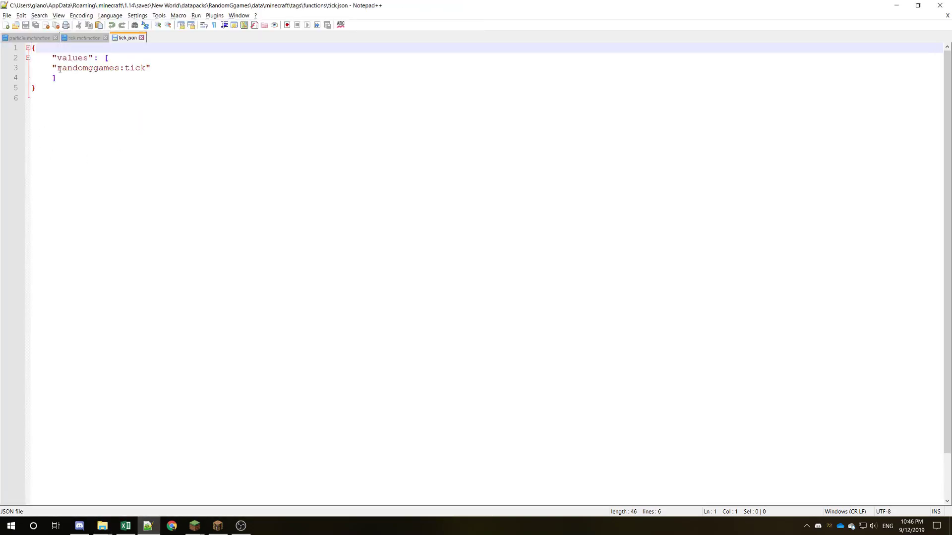
left_click_drag(53, 69, 174, 69)
left_click(172, 75)
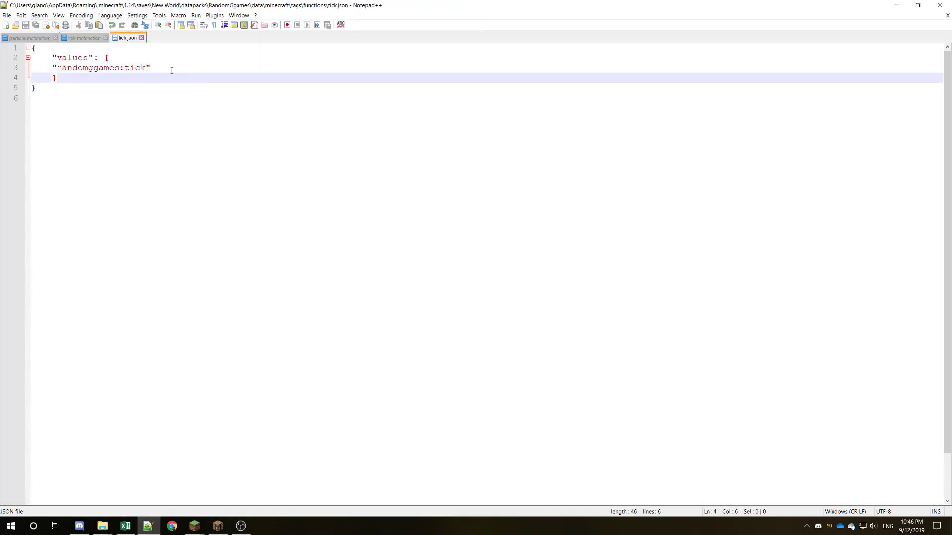
left_click(142, 38)
- Place tick.mcfunction first among the open files and examine its tag=Particle selector and randomggames:particle function call
left_click_drag(85, 38, 15, 37)
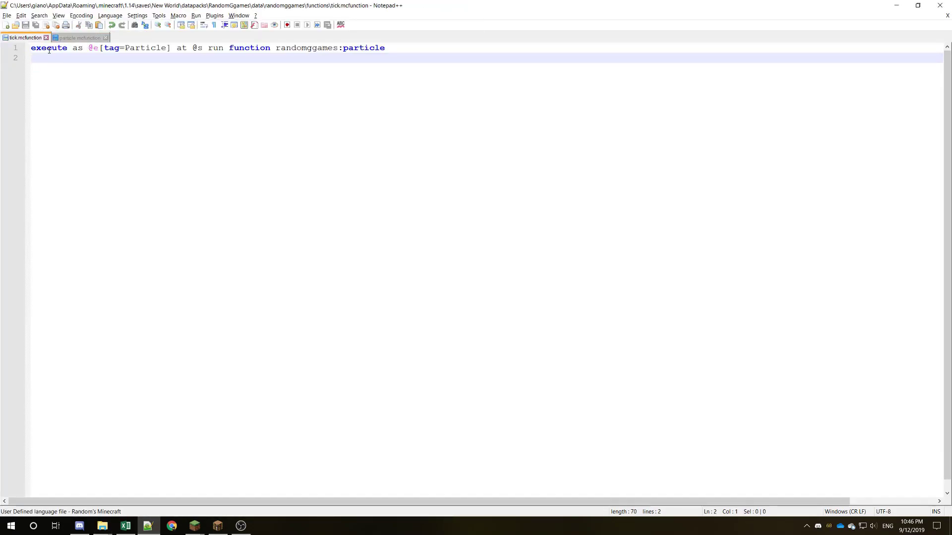
left_click(78, 49)
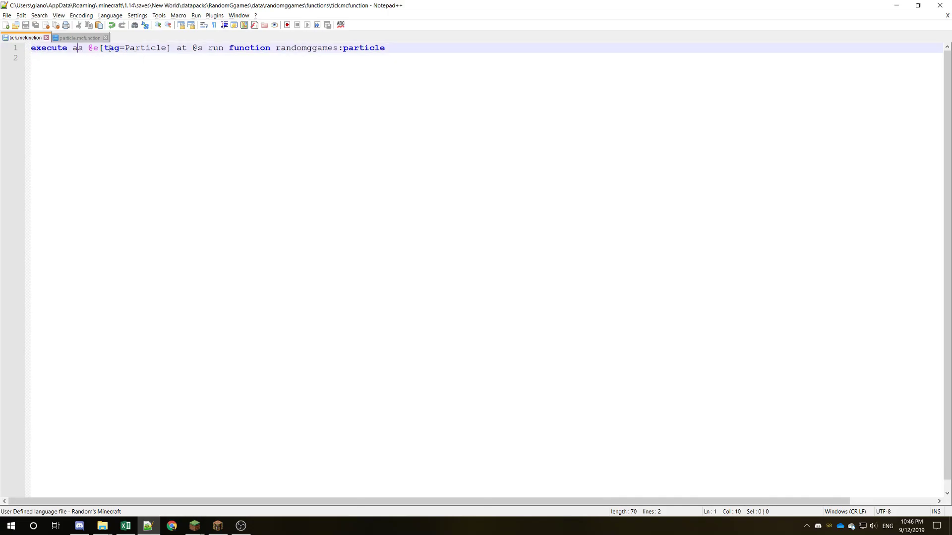
left_click_drag(110, 48, 168, 48)
left_click(155, 48)
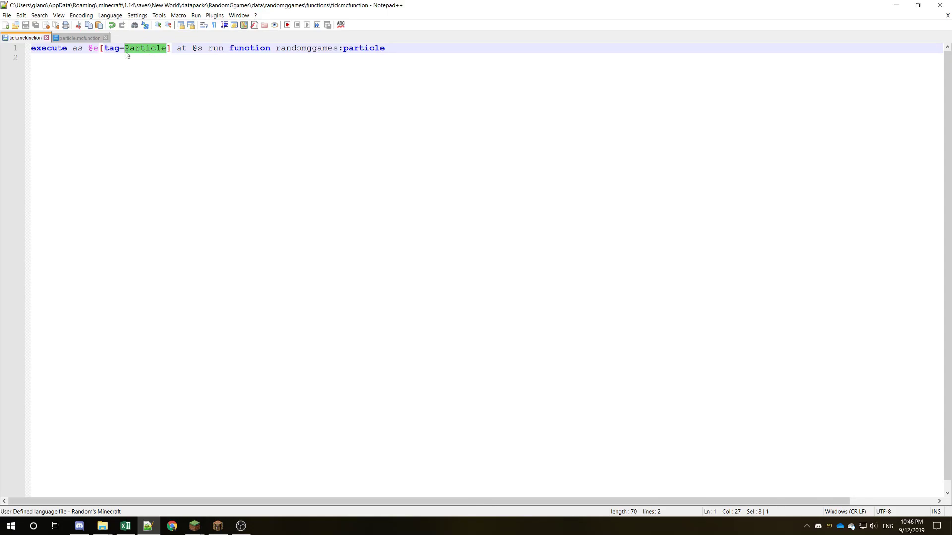
left_click(173, 47)
left_click_drag(217, 47, 385, 48)
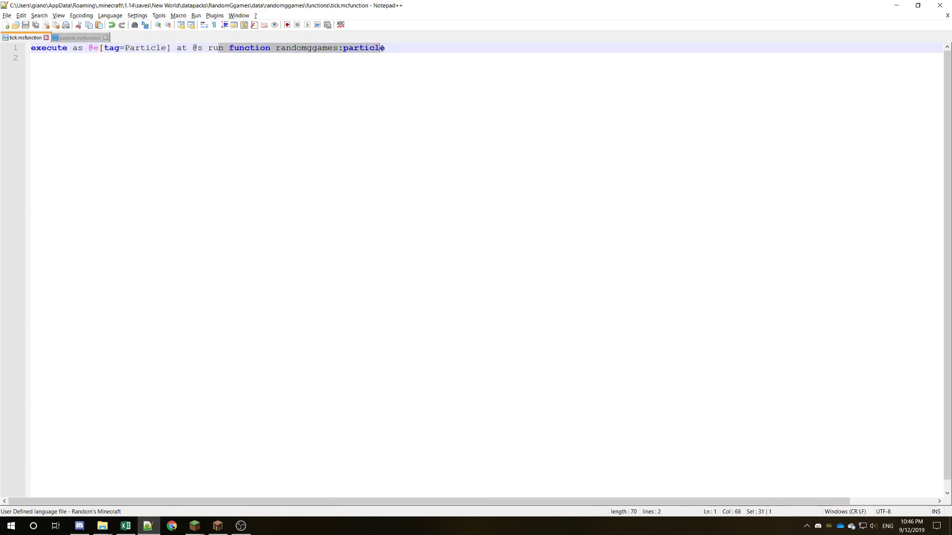
left_click(351, 51)
left_click_drag(280, 48, 437, 51)
- Delete all the old smoke particle commands below line 1 of particle.mcfunction
left_click(79, 38)
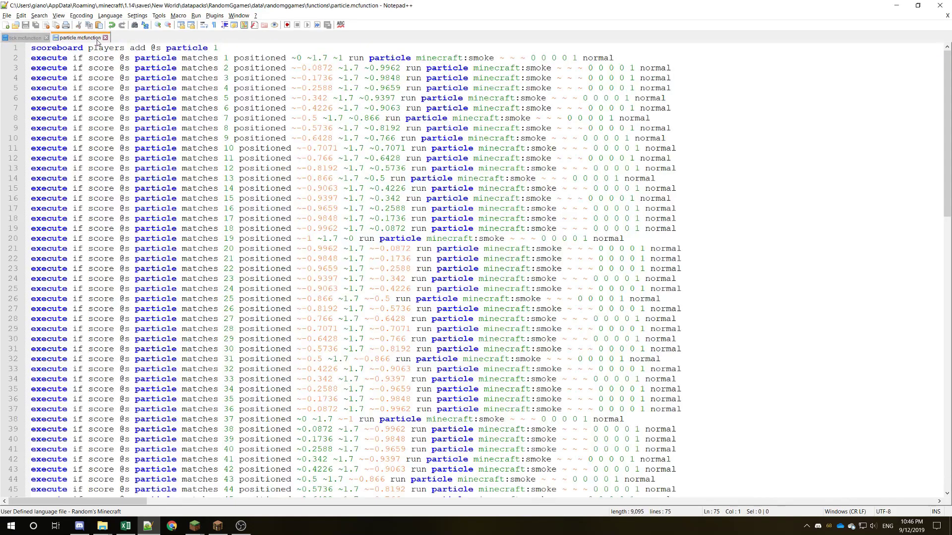
key("ctrl+a")
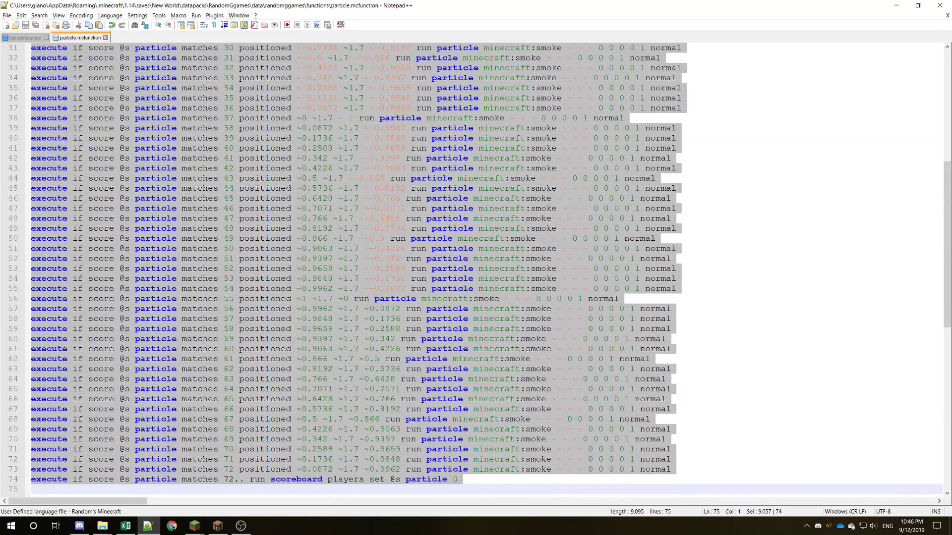
key("ctrl+v")
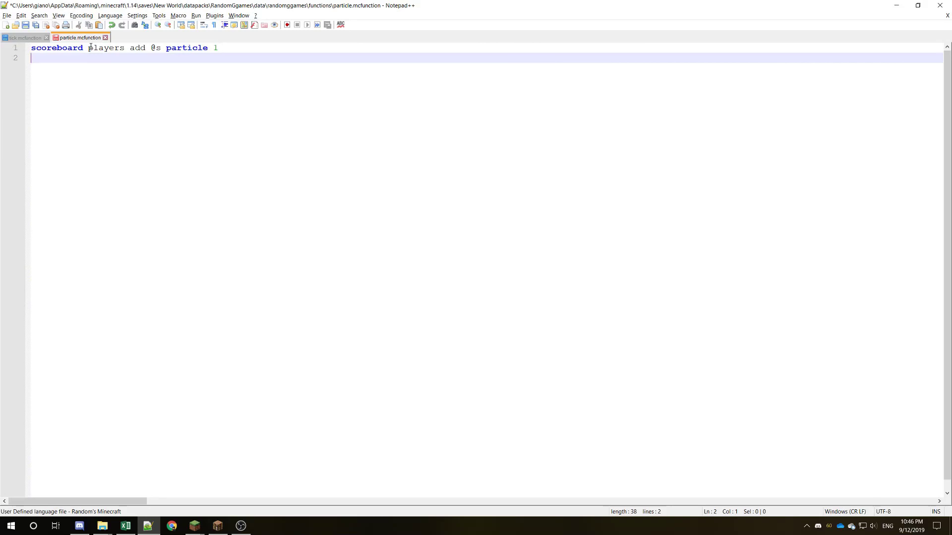
- Review the scoreboard add command in particle.mcfunction and the @e[tag=Particle] selector in tick.mcfunction
left_click(237, 50)
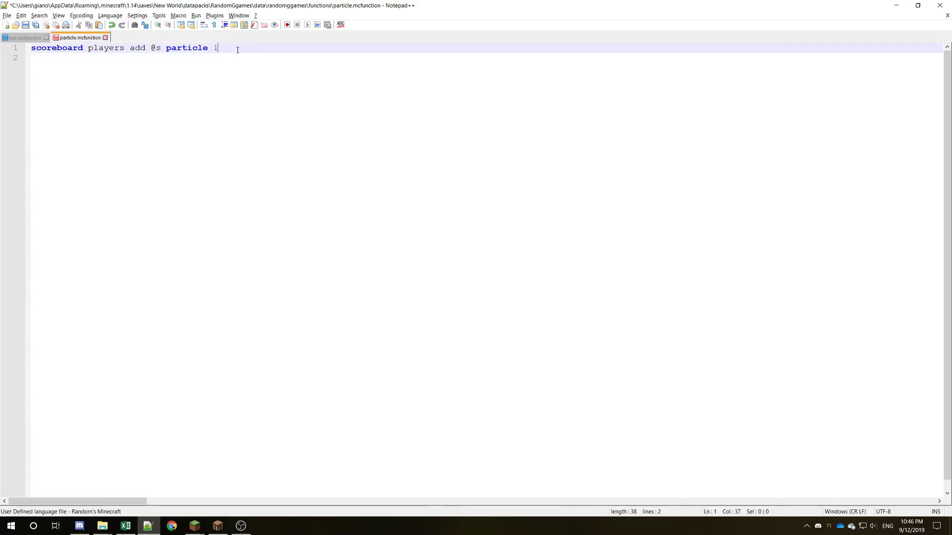
left_click(16, 37)
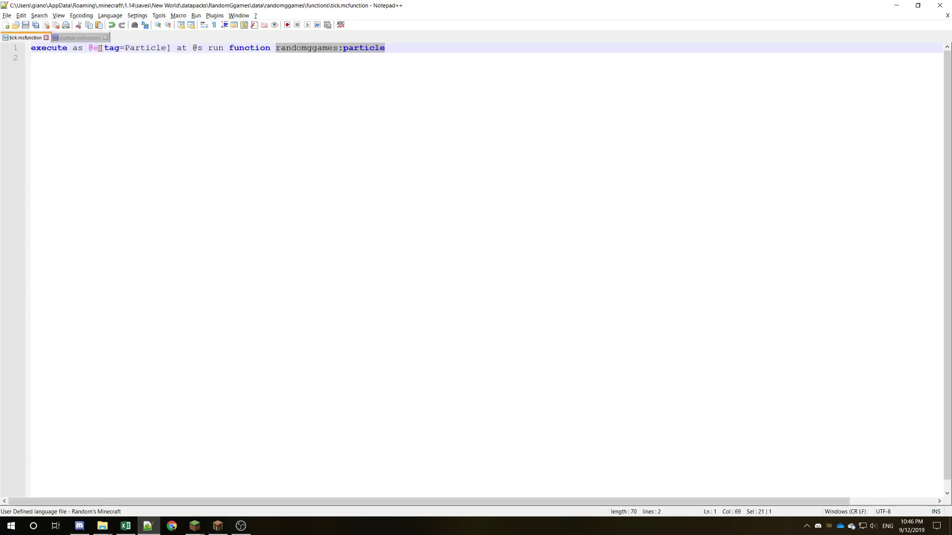
left_click_drag(83, 48, 183, 47)
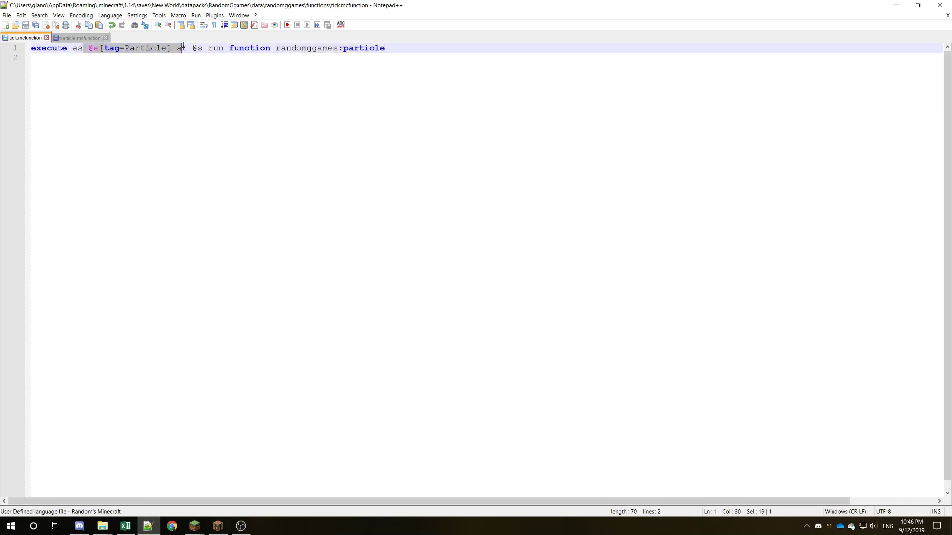
- Paste the copied arrow-summoning commands into particle.mcfunction starting at line 2
left_click(79, 39)
left_click(313, 154)
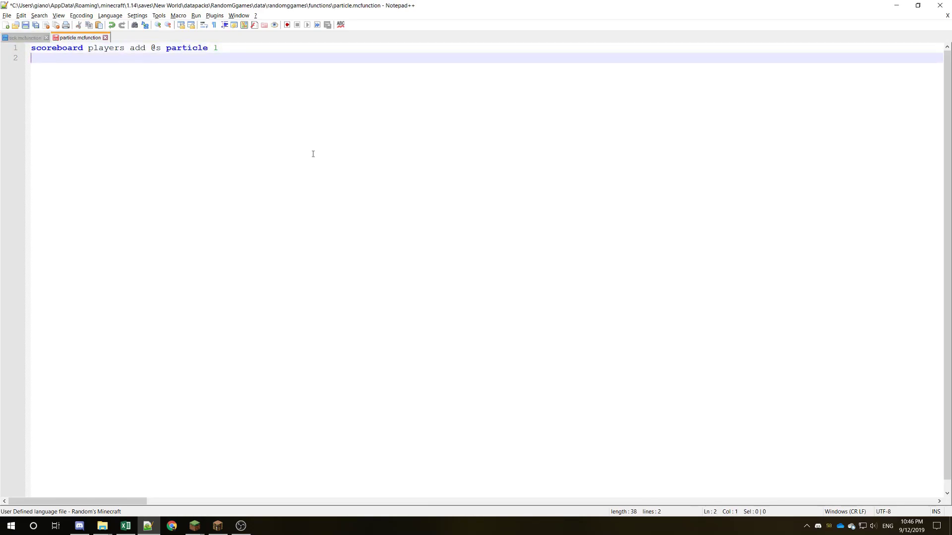
key("ctrl+v")
- Examine the pasted commands in particle.mcfunction, including the score restart at line 92 and the final reset command
scroll(171, 204, "up", 20)
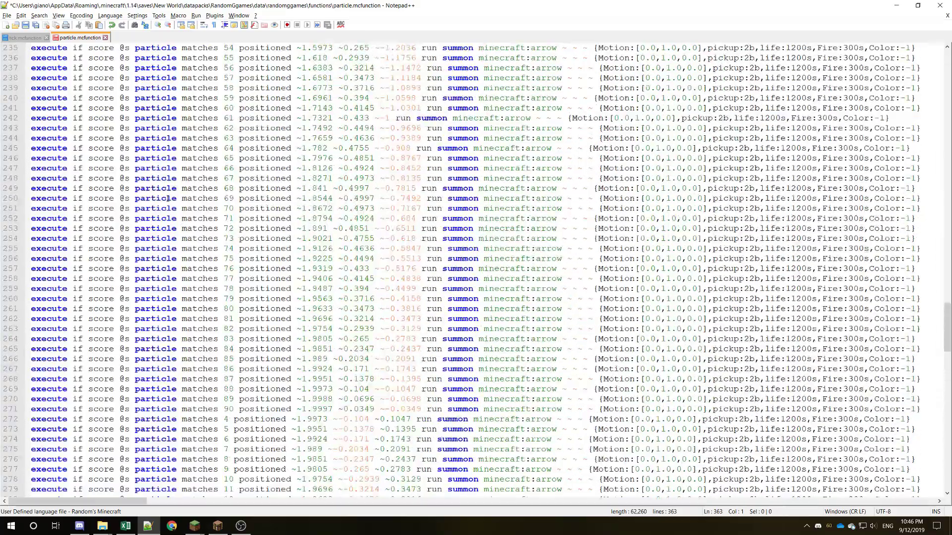
scroll(171, 204, "up", 20)
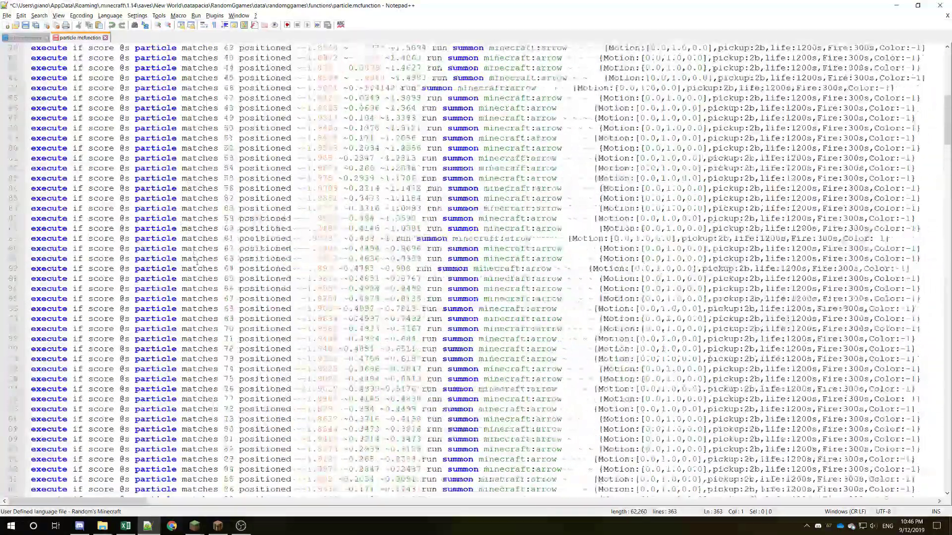
left_click(231, 58)
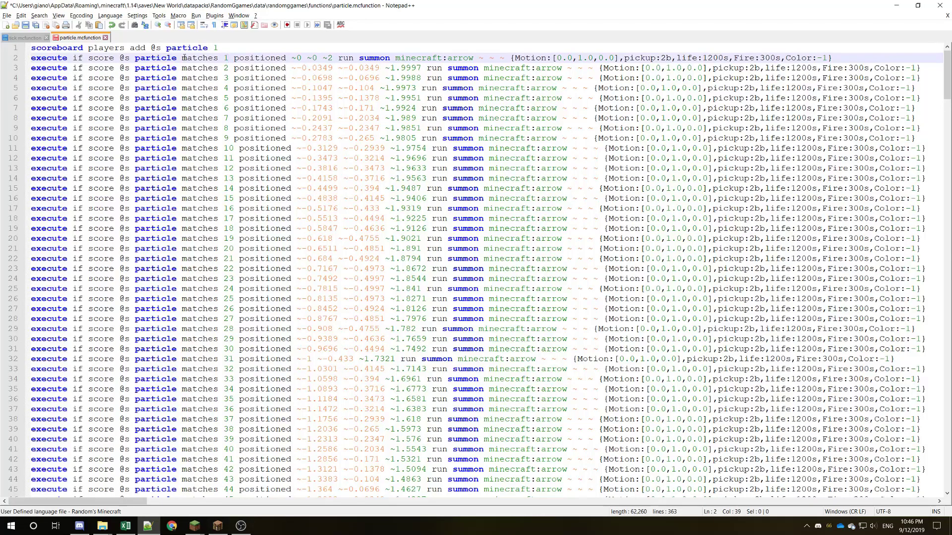
left_click_drag(183, 58, 422, 58)
scroll(220, 389, "down", 20)
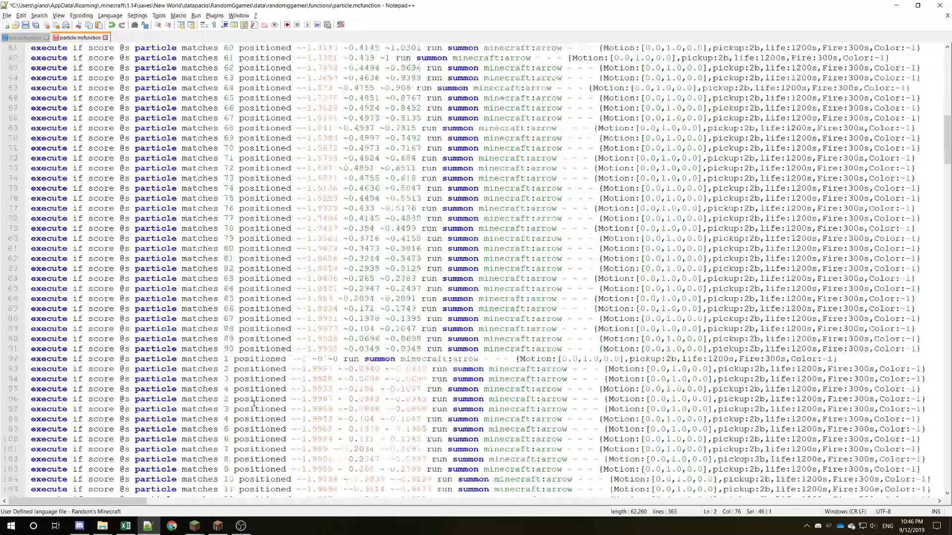
left_click_drag(208, 359, 296, 359)
scroll(279, 369, "up", 20)
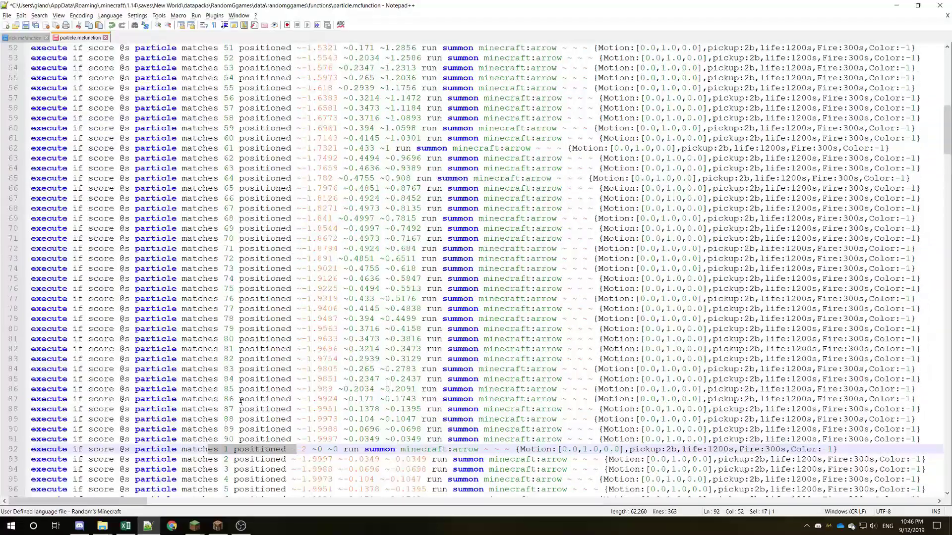
scroll(273, 363, "down", 20)
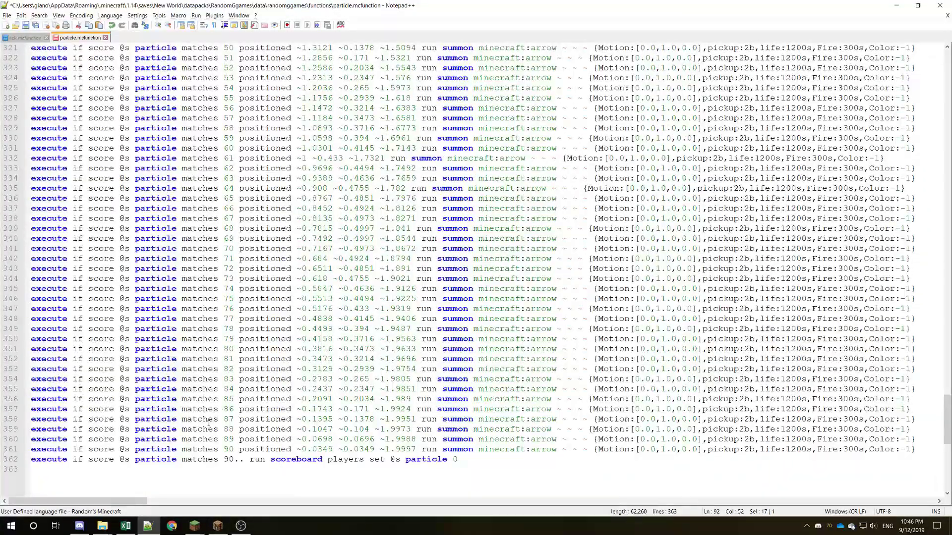
scroll(208, 421, "up", 20)
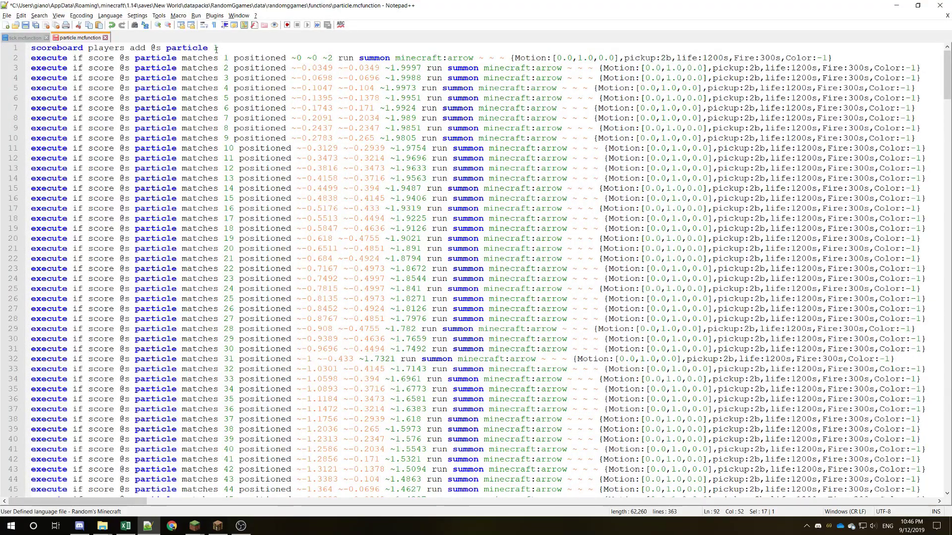
left_click(217, 49)
left_click(386, 78)
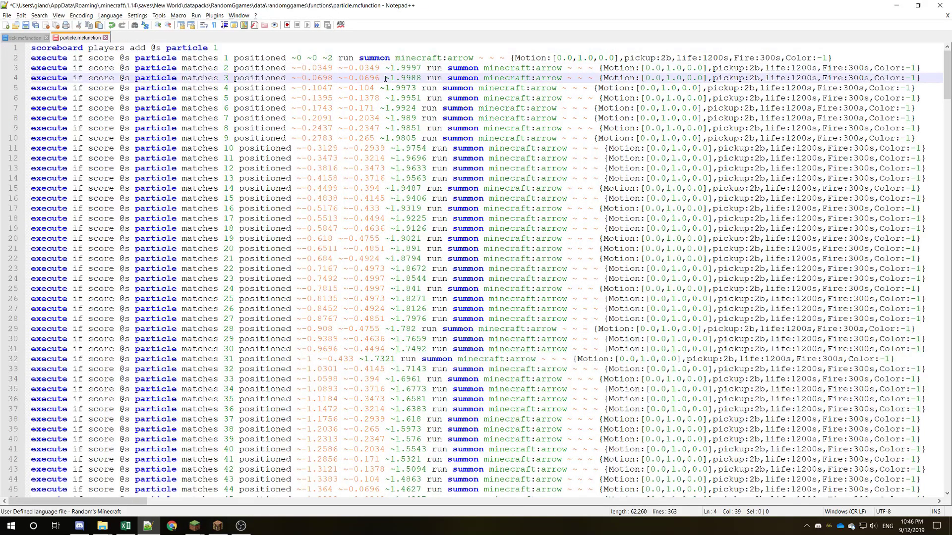
- Review the arrow commands' coordinates down to the final reset command, and save particle.mcfunction
left_click_drag(386, 79, 422, 78)
left_click_drag(298, 79, 343, 78)
left_click(343, 79)
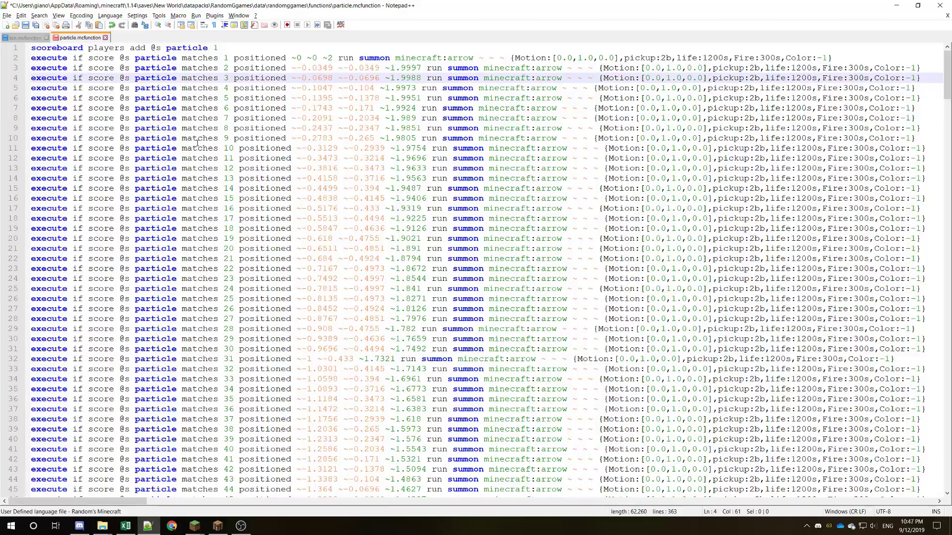
scroll(202, 224, "down", 20)
scroll(202, 226, "down", 20)
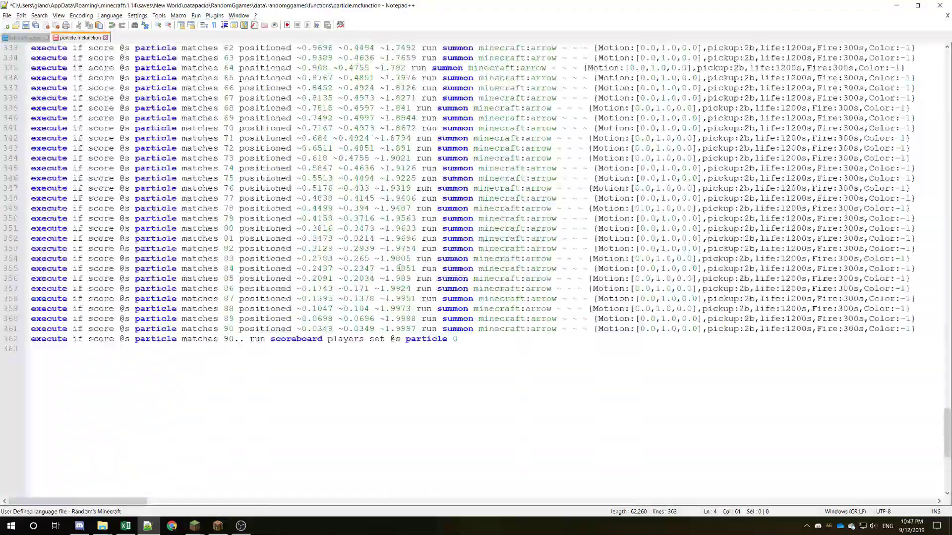
scroll(214, 105, "up", 20)
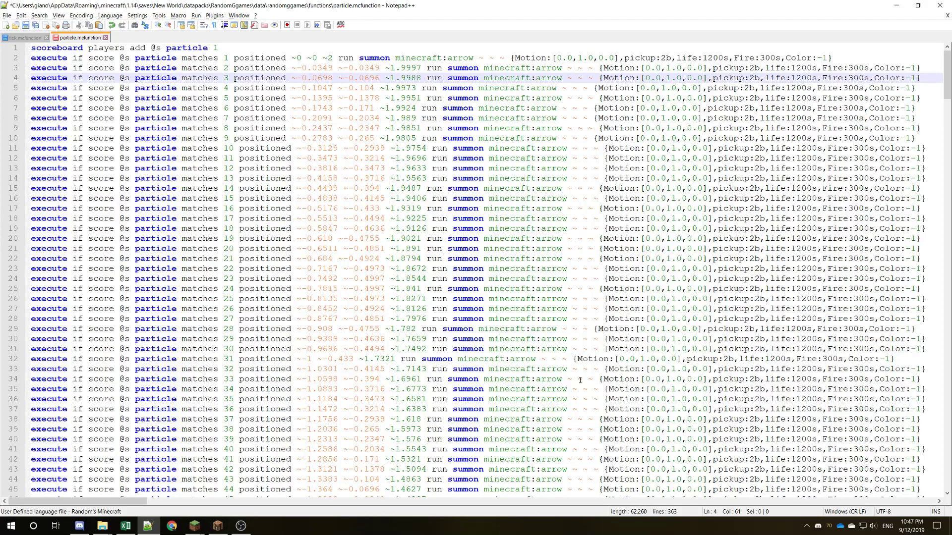
key("ctrl+s")
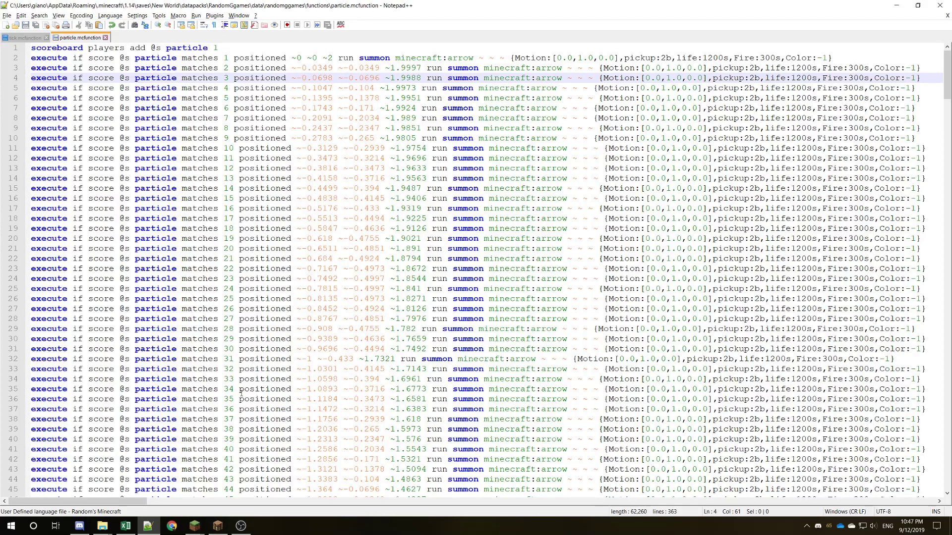
- Switch to Minecraft and try to add a dummy scoreboard objective named particle
left_click(220, 529)
type("/scoreboard objectives")
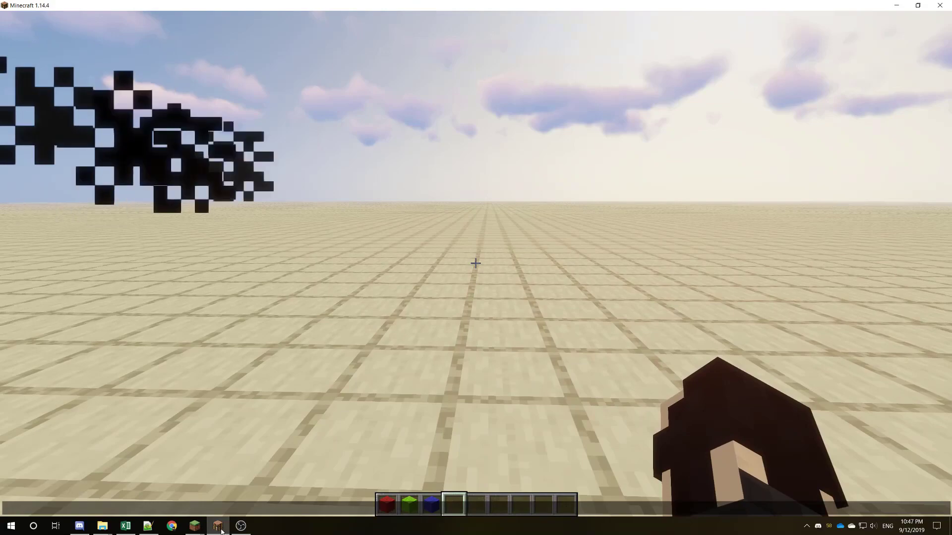
type(" add")
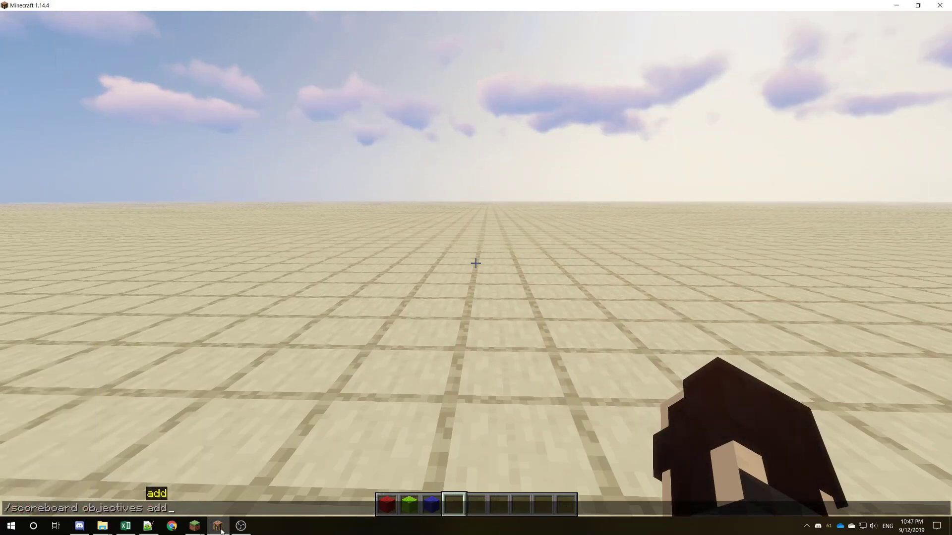
type(" particle dummy")
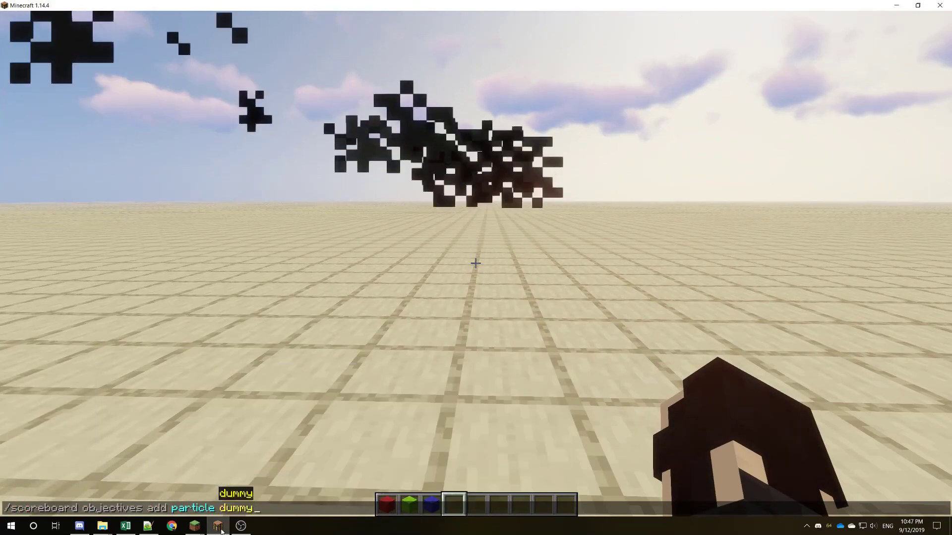
key("Return")
- Run the command that adds the Particle tag to the player, and view the summoned arrows in third person
type("/tag @s add Partic")
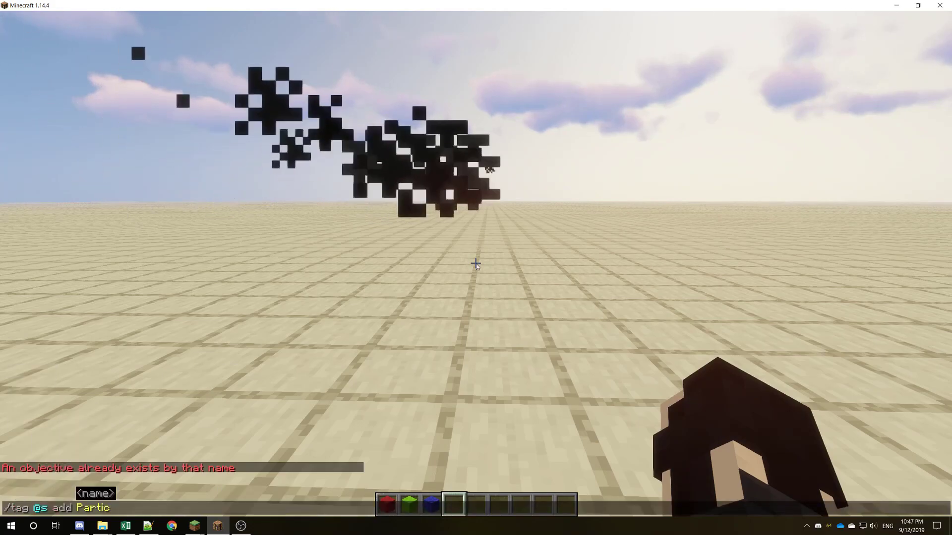
key("Return")
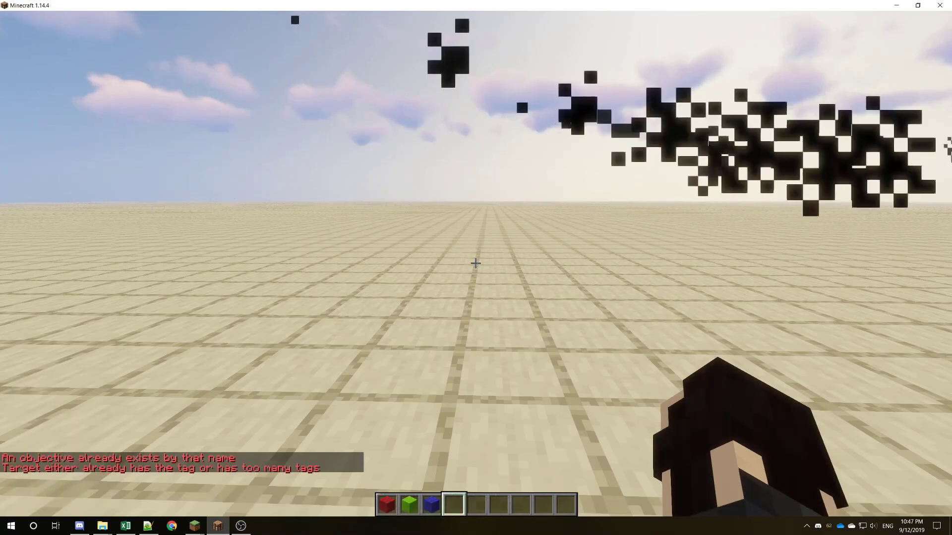
key("F5")
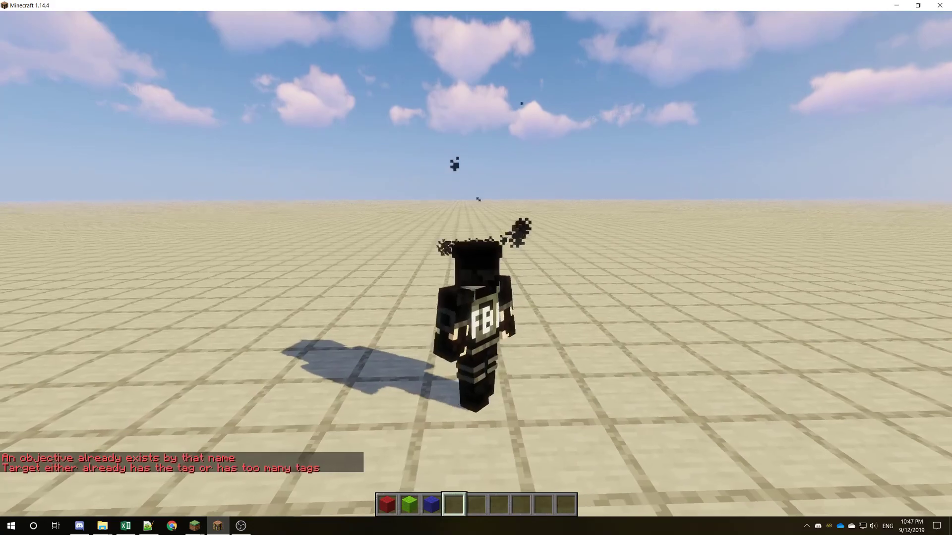
key("Return")
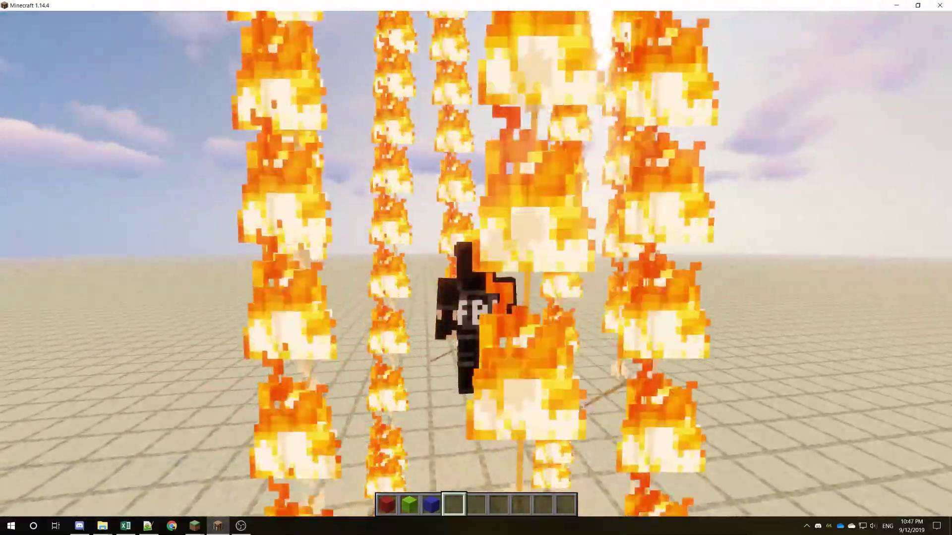
- In Excel, copy the totem_of_undying particle command from the Remember sheet and paste it as values into B1 of the Generator sheet
key("alt+Tab")
key("alt+Tab")
key("alt+Tab")
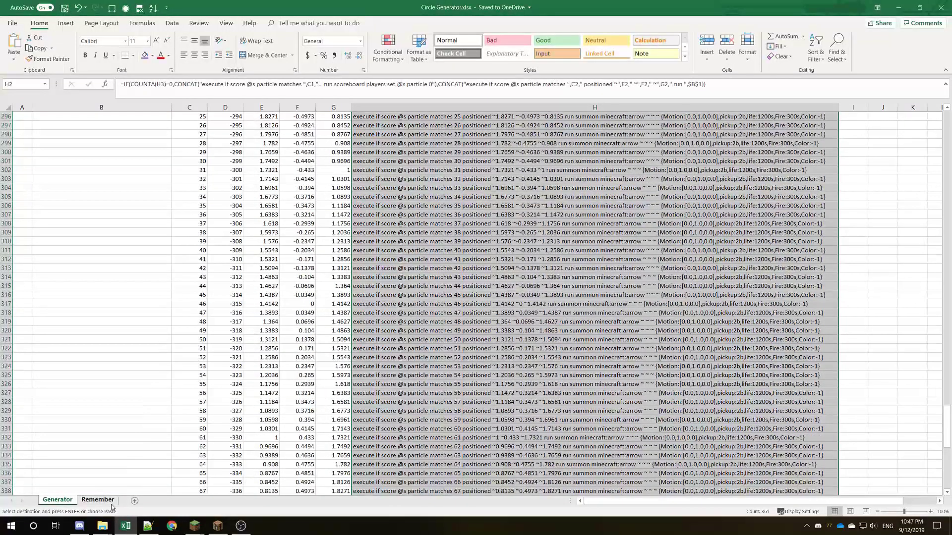
left_click(98, 500)
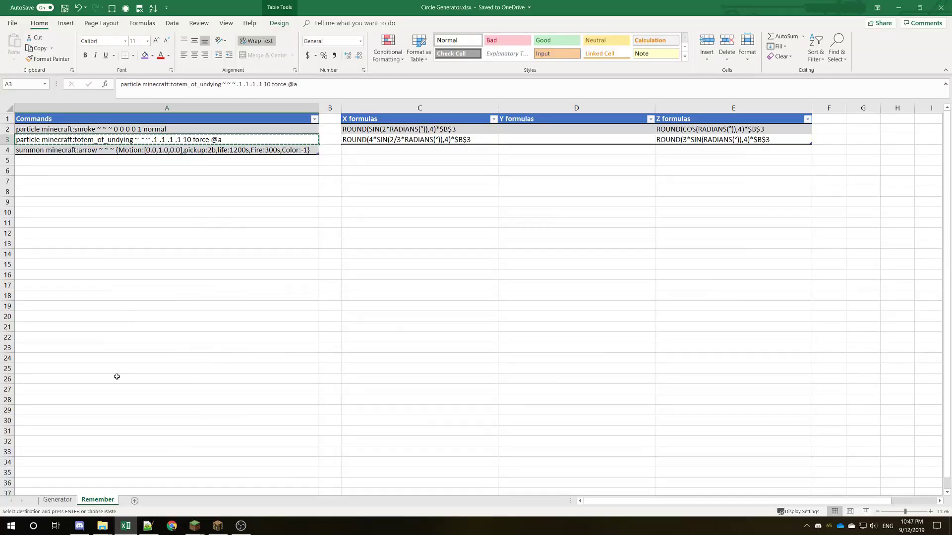
left_click(70, 501)
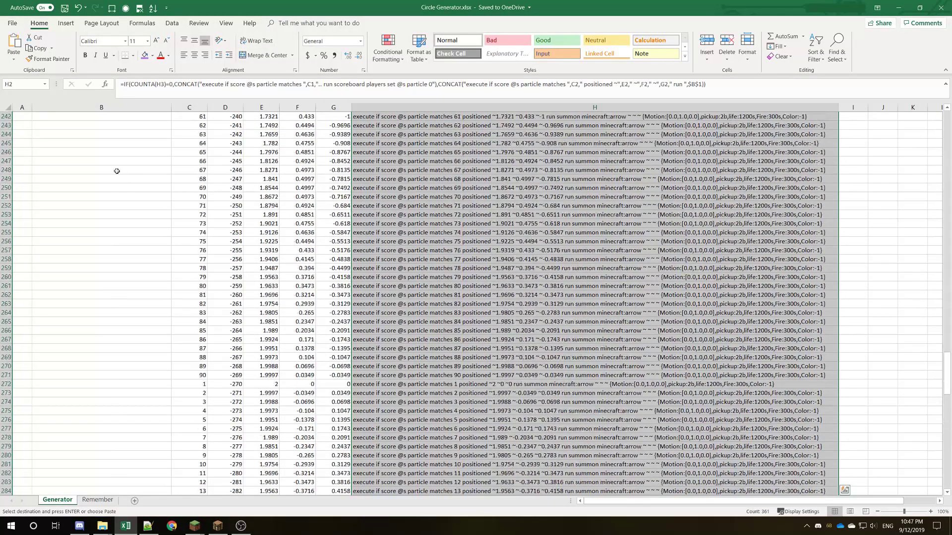
scroll(117, 171, "up", 20)
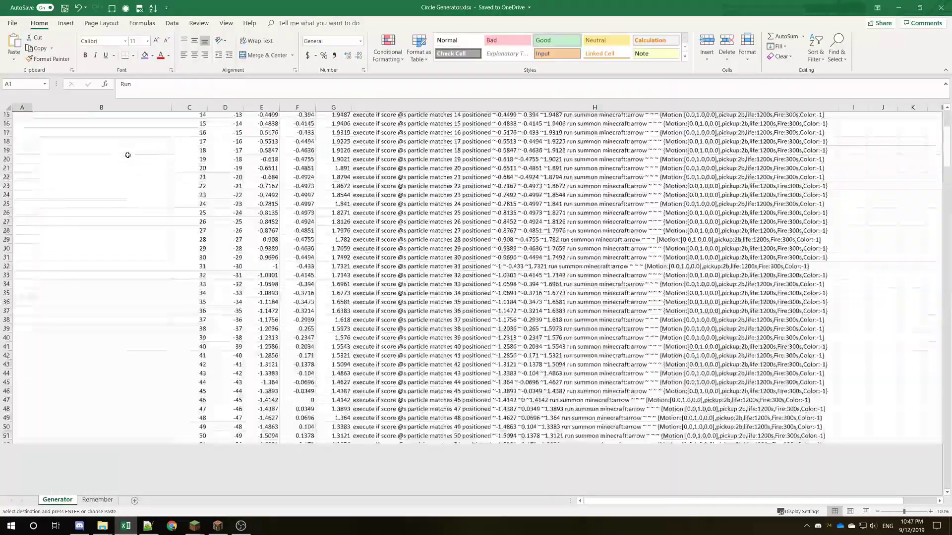
key("ctrl+Home")
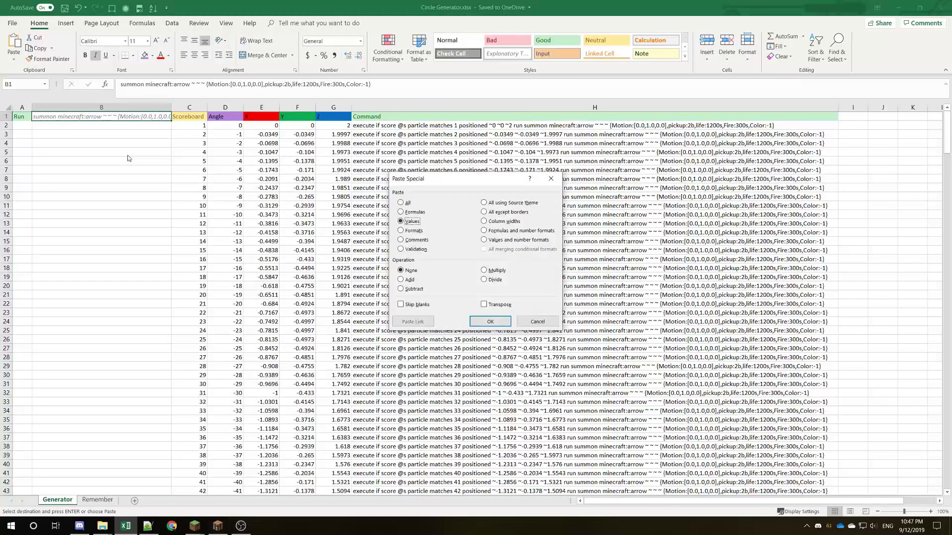
key("Return")
- Copy all generated commands in the Command column from H2 to the last filled row
key("Right")
key("Right")
key("Right")
key("Right")
key("Right")
key("Right")
key("Down")
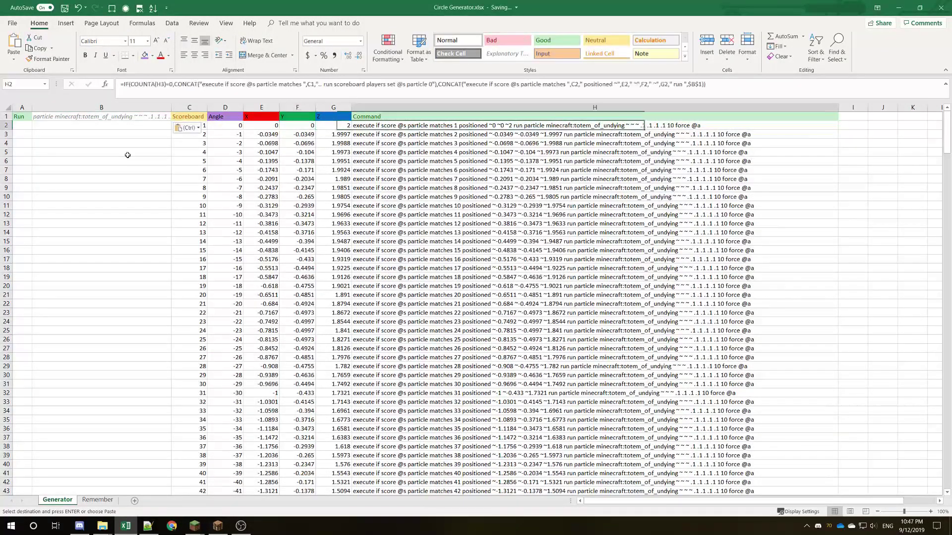
key("ctrl+shift+Down")
- Replace all arrow-summoning commands below line 1 of particle.mcfunction with the copied totem_of_undying commands and save the file
key("alt+Tab")
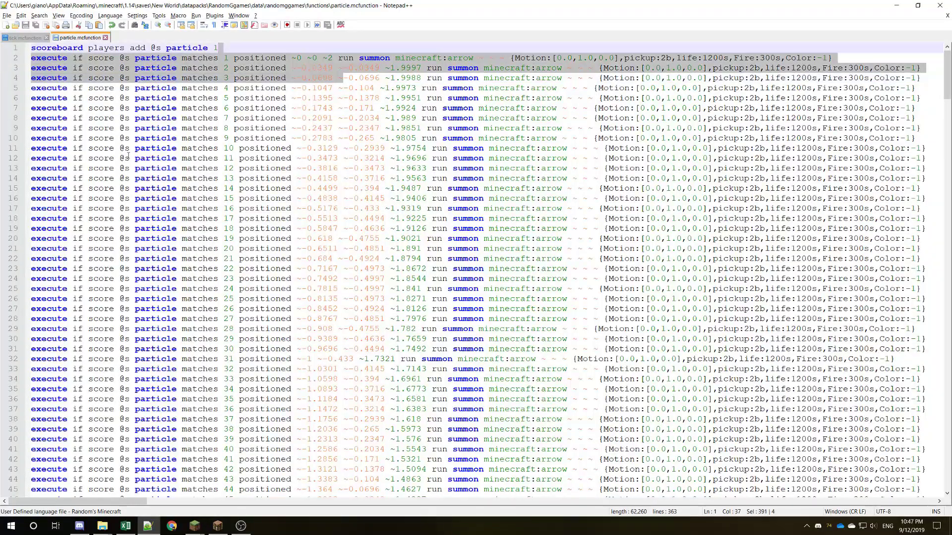
key("Page_Down")
key("Page_Down")
key("Page_Down")
key("Page_Down")
key("Page_Down")
key("Page_Down")
key("Page_Down")
key("Page_Down")
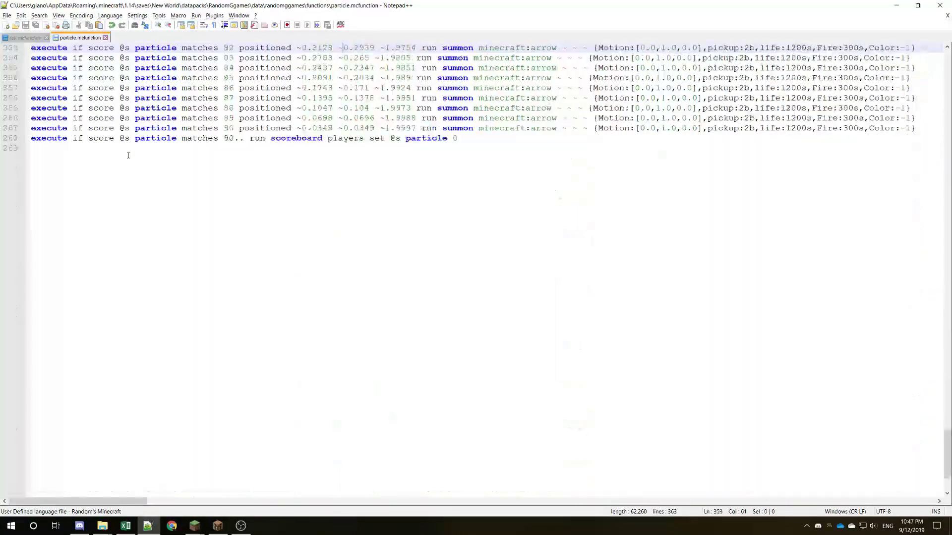
key("shift+Page_Up")
key("shift+Page_Up")
key("shift+Page_Up")
key("shift+Page_Up")
key("shift+Page_Up")
key("shift+Page_Up")
key("shift+Page_Up")
key("shift+Page_Up")
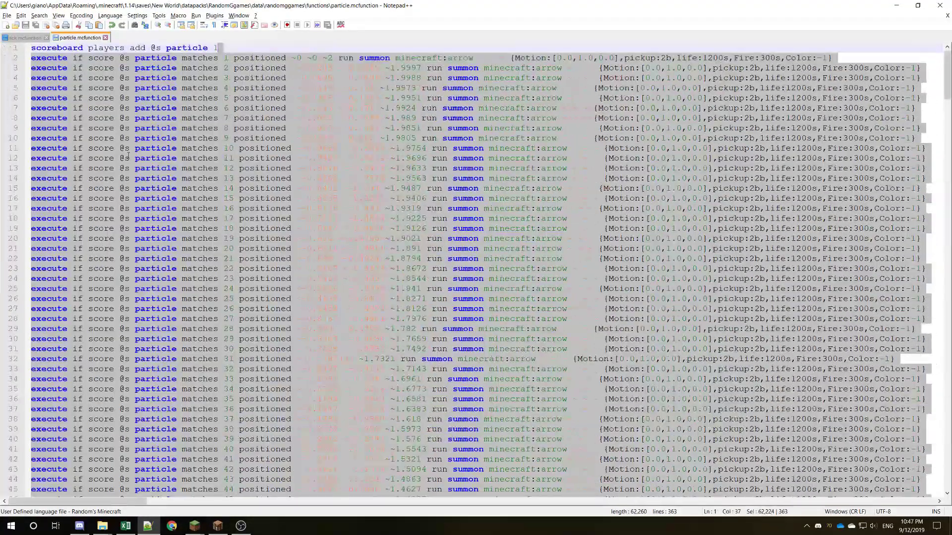
key("shift+Down")
key("ctrl+v")
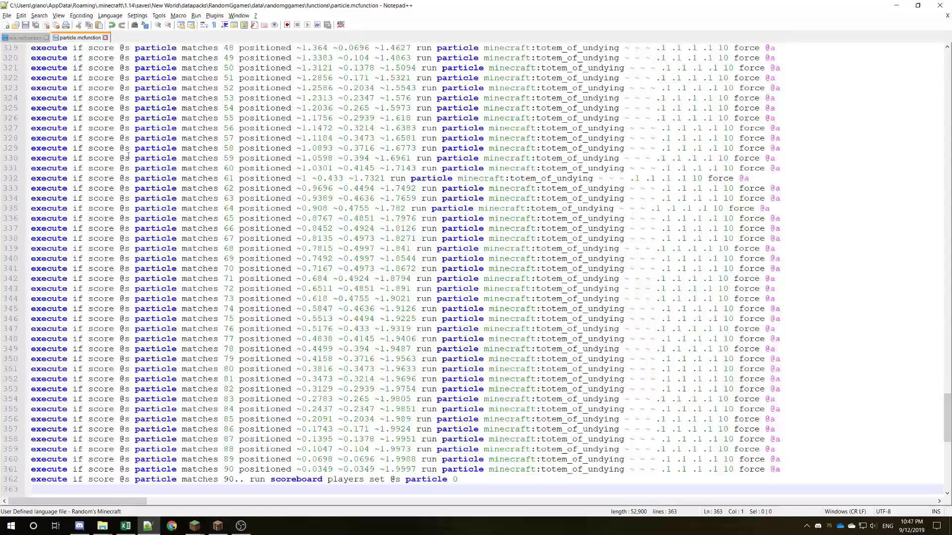
- Switch to Minecraft and examine the totem particle circle around the player in first and third person
key("alt+Tab")
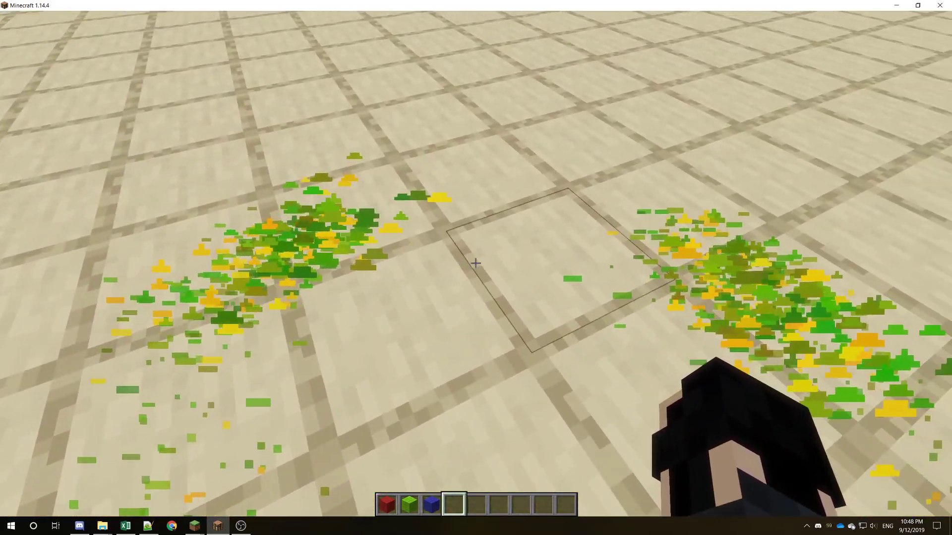
left_click(475, 264)
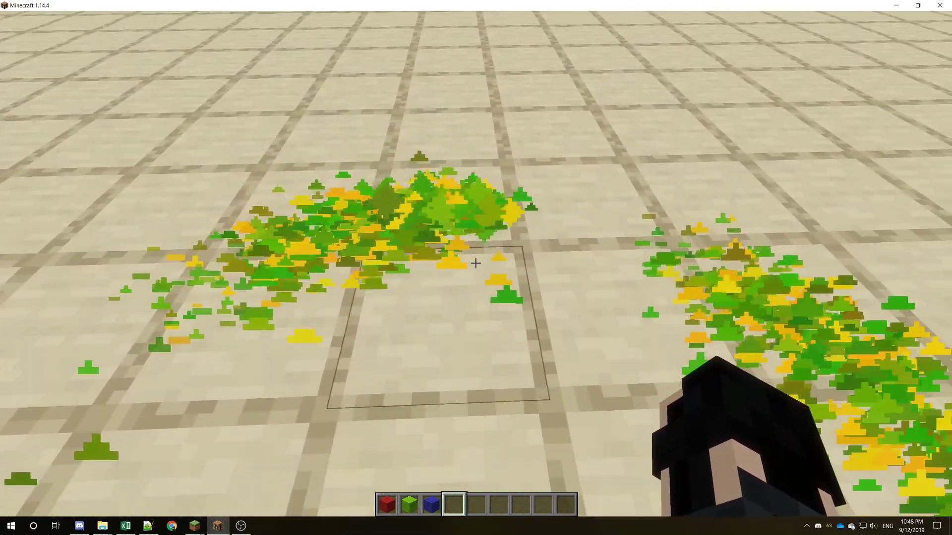
key("F5")
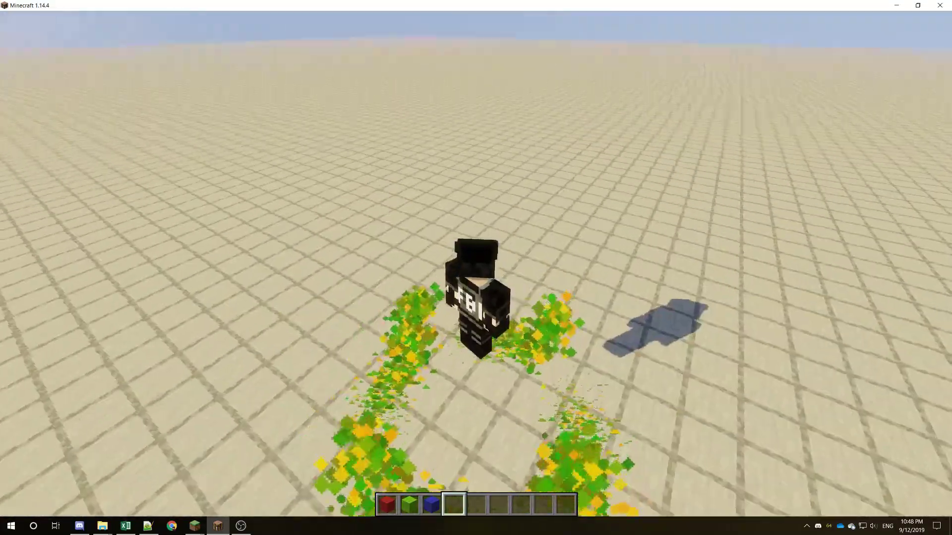
- In the Generator sheet, set angles D3 to -5 and D4 to -10, and fill the series down to -360 in row 74
key("alt+Tab")
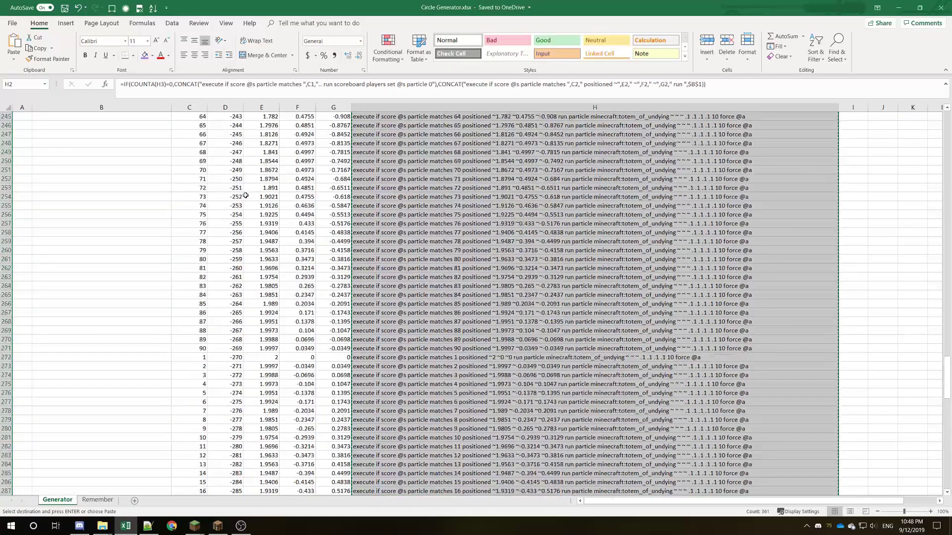
key("ctrl+Up")
key("Down")
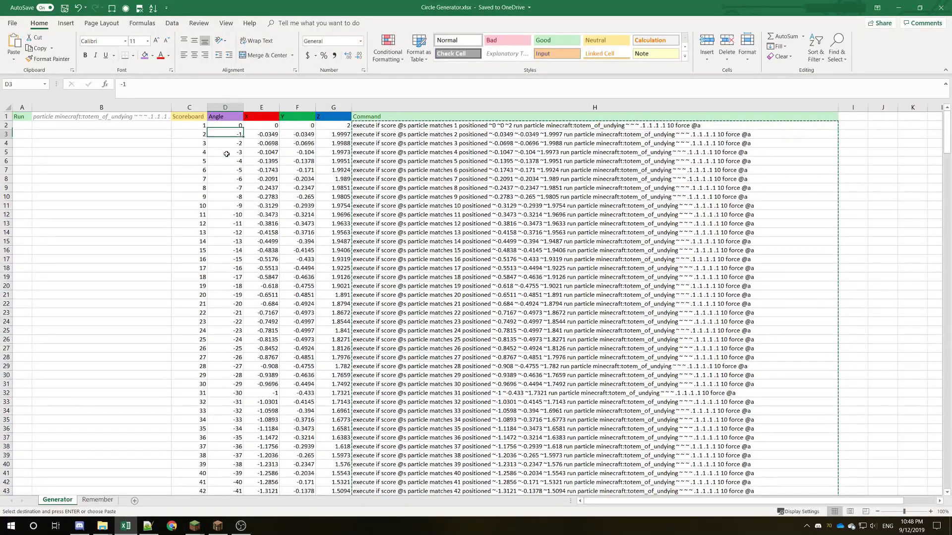
type("-5")
key("Return")
type("-10")
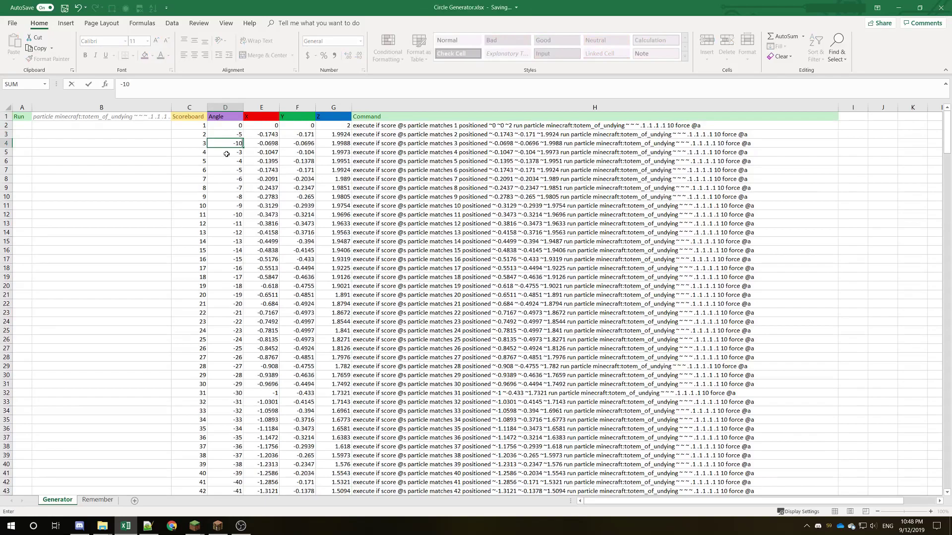
key("Return")
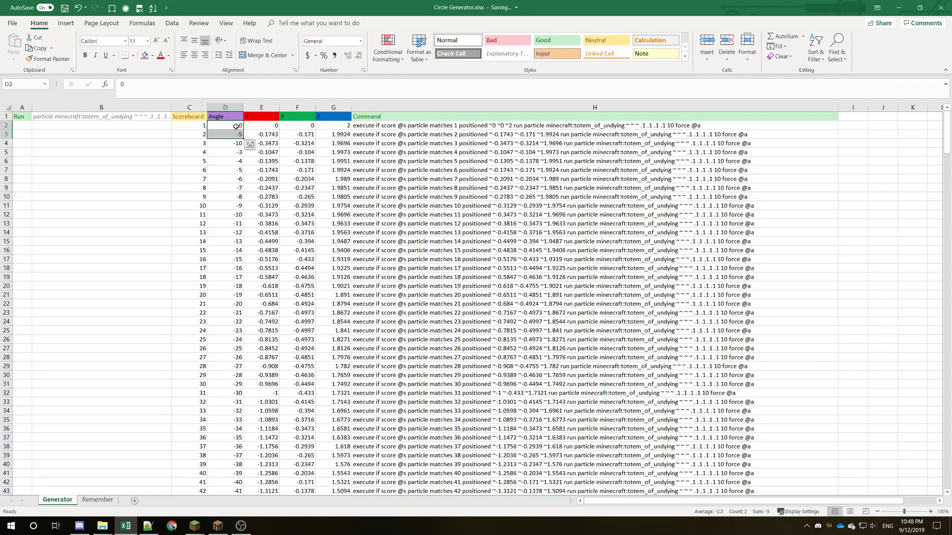
left_click_drag(242, 146, 250, 453)
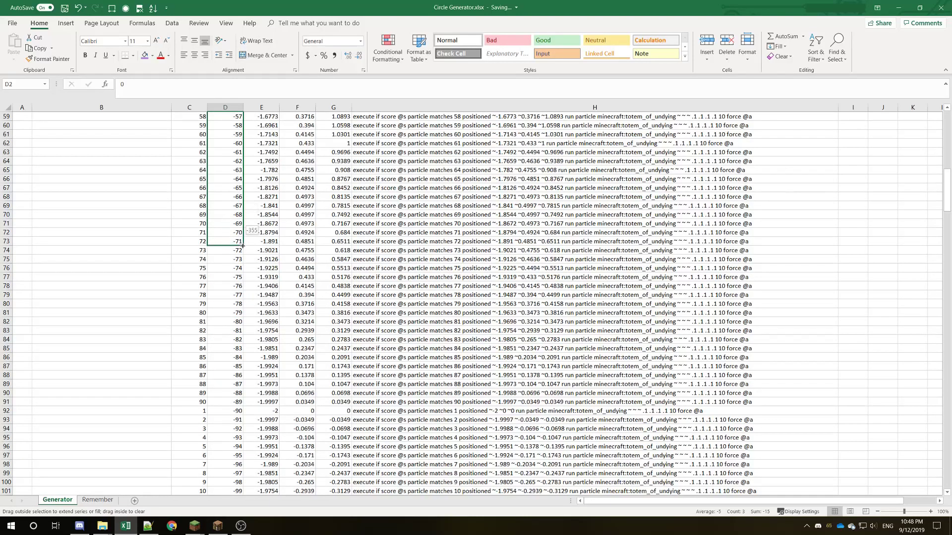
left_click_drag(243, 252, 242, 252)
left_click(194, 250)
key("ctrl+Right")
key("ctrl+shift+Down")
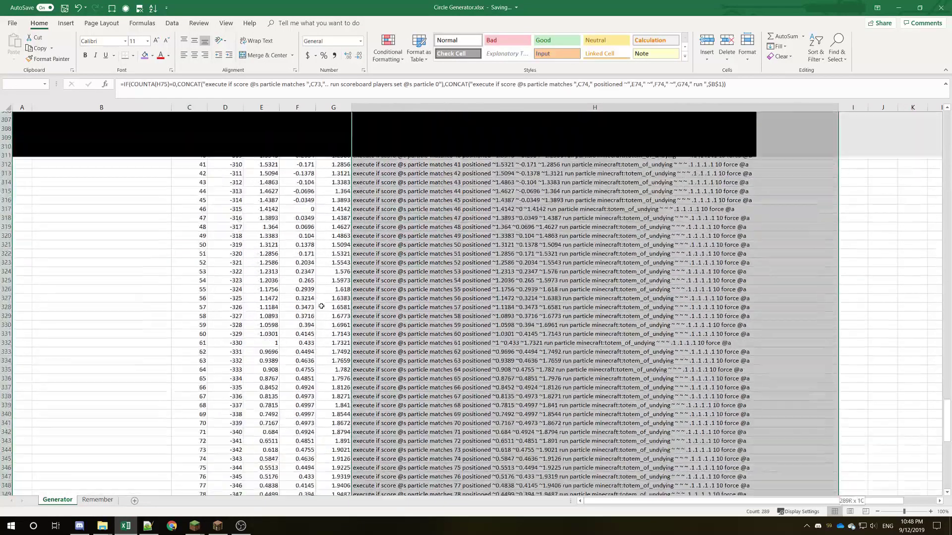
key("ctrl+Up")
key("Down")
key("Down")
key("Down")
key("Down")
key("Down")
key("Down")
key("Down")
key("Down")
key("Down")
key("Down")
key("Down")
key("Down")
key("Down")
key("Down")
key("Down")
key("Down")
key("Down")
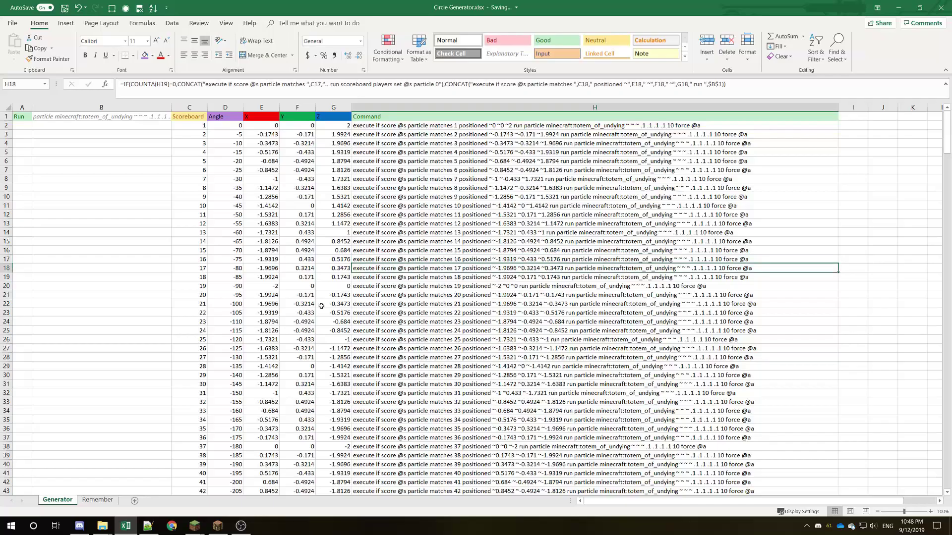
- Delete the leftover scoreboard, angle, coordinate and command cells from row 75 to the end of the table
scroll(286, 315, "down", 4)
scroll(285, 314, "down", 8)
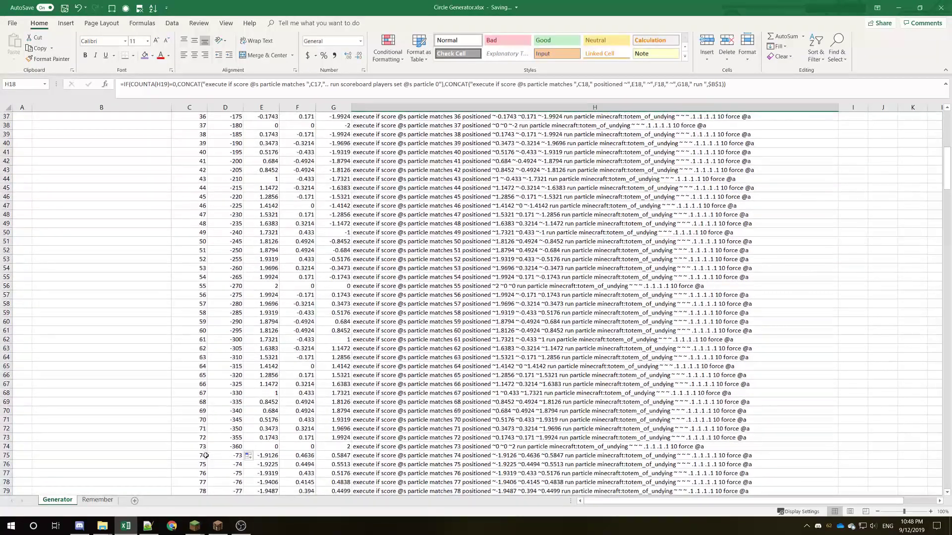
left_click(204, 464)
key("ctrl+shift+Right")
key("ctrl+shift+Down")
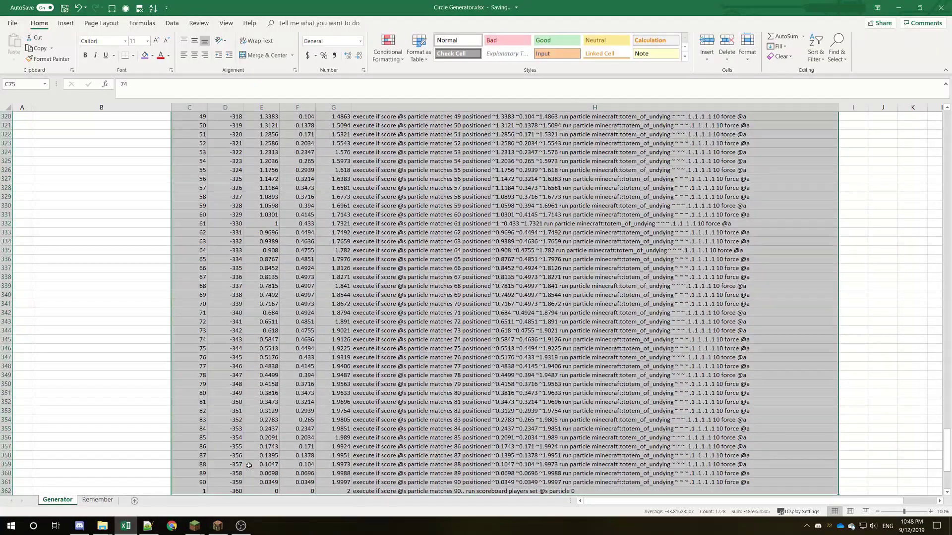
key("Delete")
scroll(240, 386, "up", 4)
key("super")
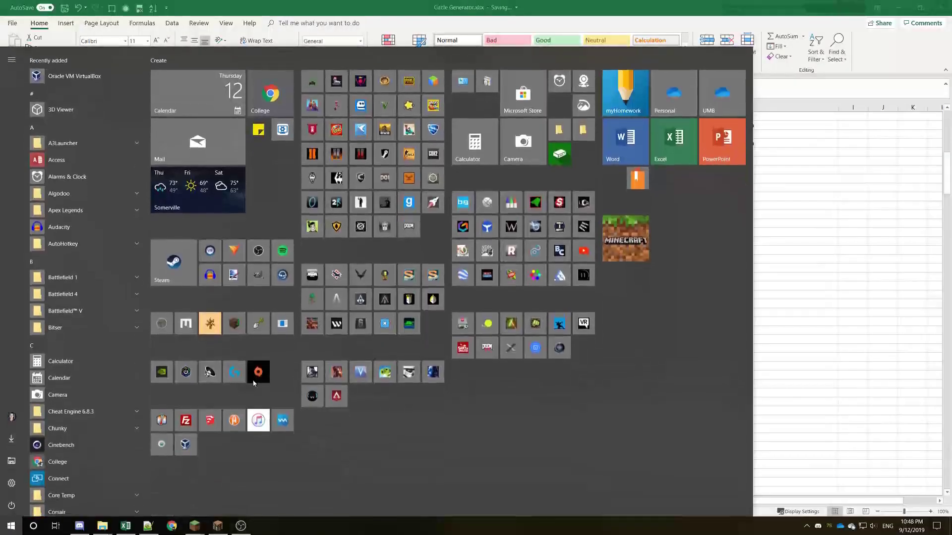
type("32")
key("super")
key("super")
scroll(212, 265, "up", 7)
scroll(212, 265, "up", 7)
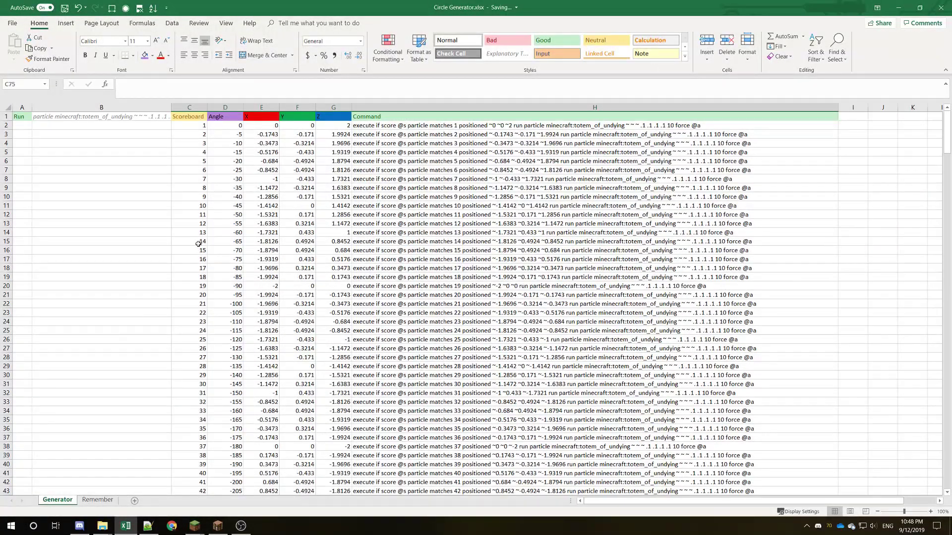
- Set scoreboard cell C20 to =C2 and fill the formula down to row 74 so the numbers 1 to 18 repeat
left_click(199, 241)
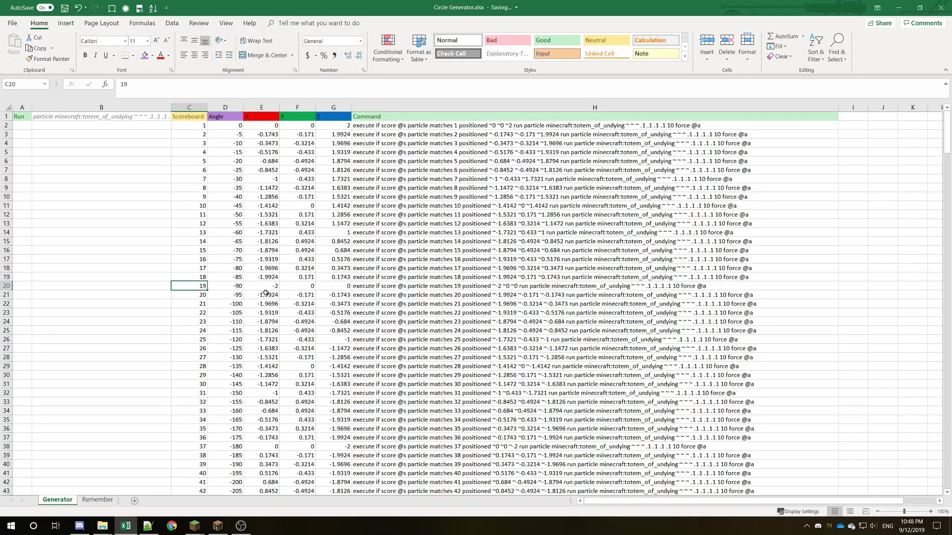
type("=")
key("Return")
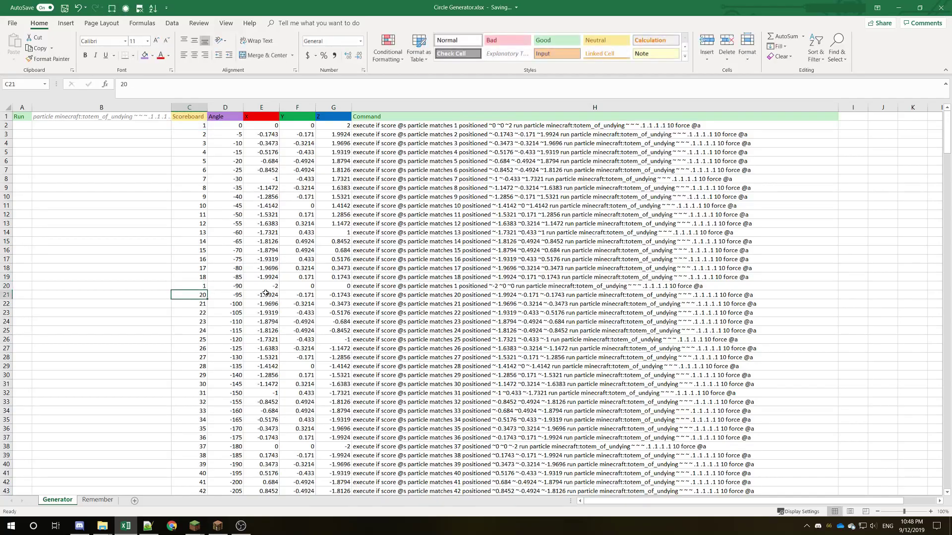
left_click_drag(208, 290, 214, 528)
left_click_drag(195, 482, 194, 482)
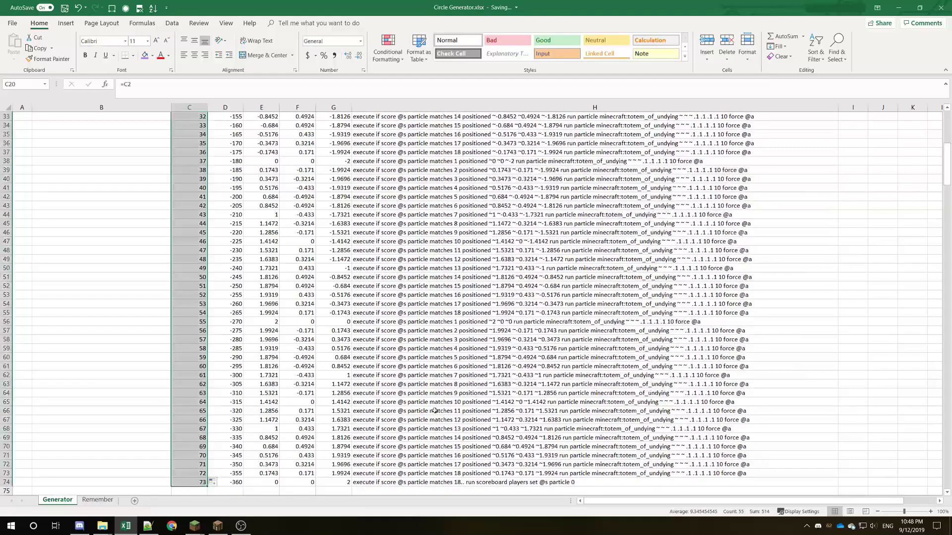
- Copy the commands H2:H74 and use them to replace everything below line 1 of particle.mcfunction, then save the file
left_click(463, 402)
key("ctrl+Up")
key("ctrl+shift+Down")
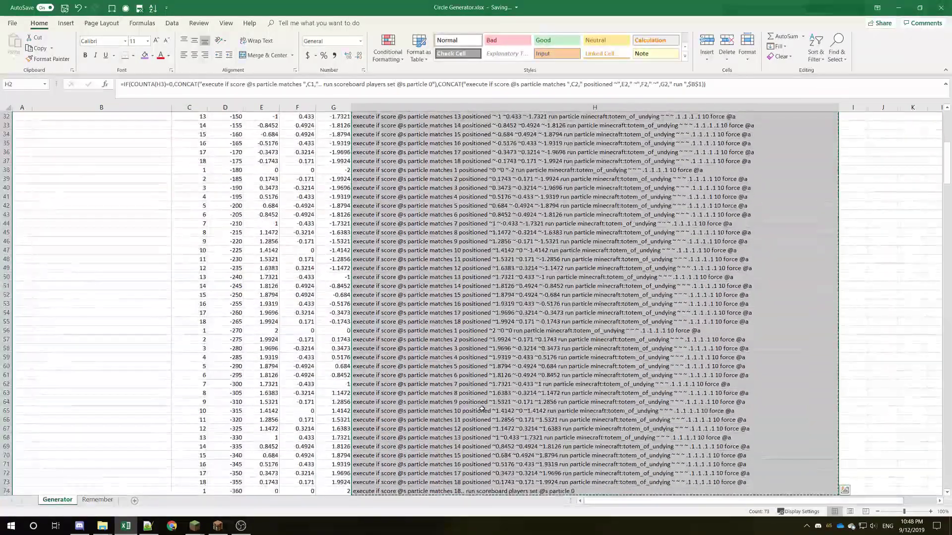
key("ctrl+c")
key("alt+Tab")
key("shift+Page_Up")
key("shift+Page_Up")
key("shift+Page_Up")
key("shift+Page_Up")
key("shift+Page_Up")
key("shift+Page_Up")
key("shift+Page_Up")
key("shift+Page_Up")
key("shift+Page_Up")
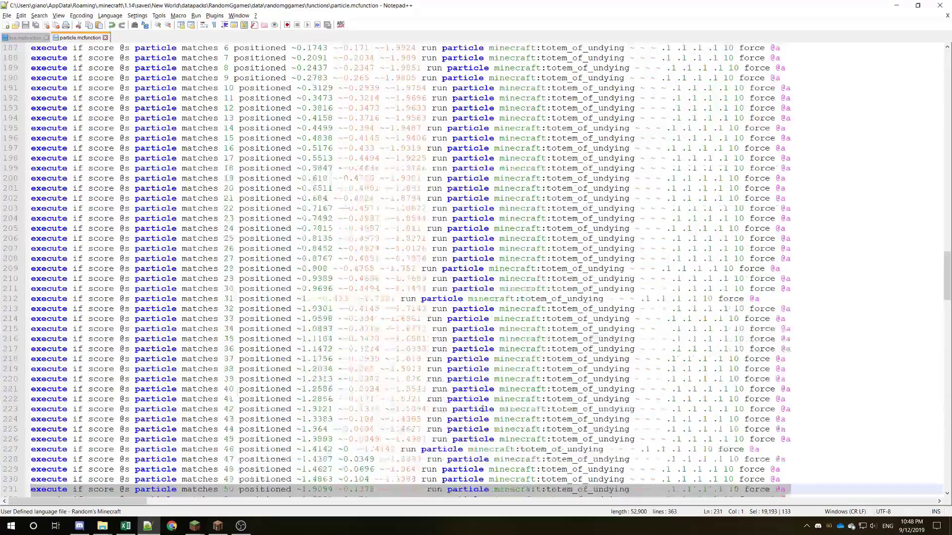
key("ctrl+v")
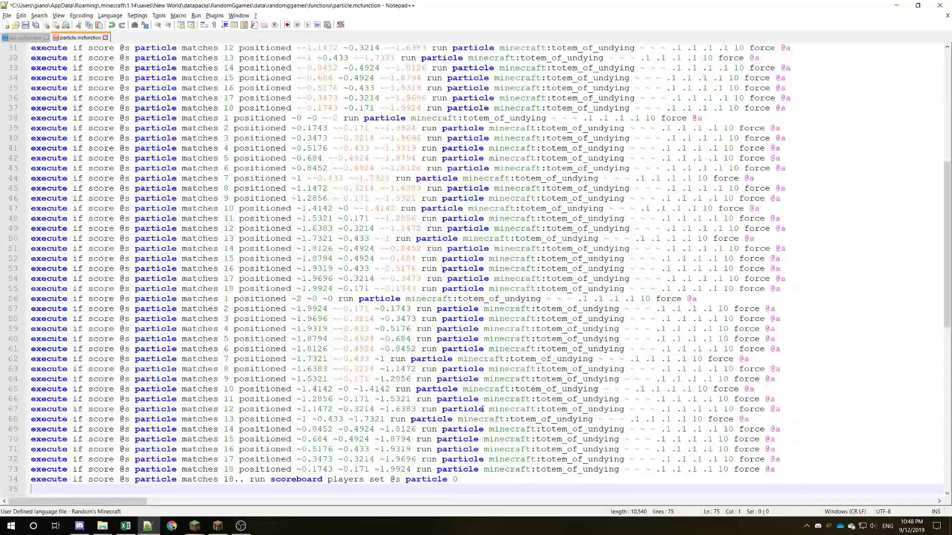
key("ctrl+s")
- Switch to Minecraft, run /reload, and examine the particle circle in first and third person
key("alt+Tab")
type("/reload")
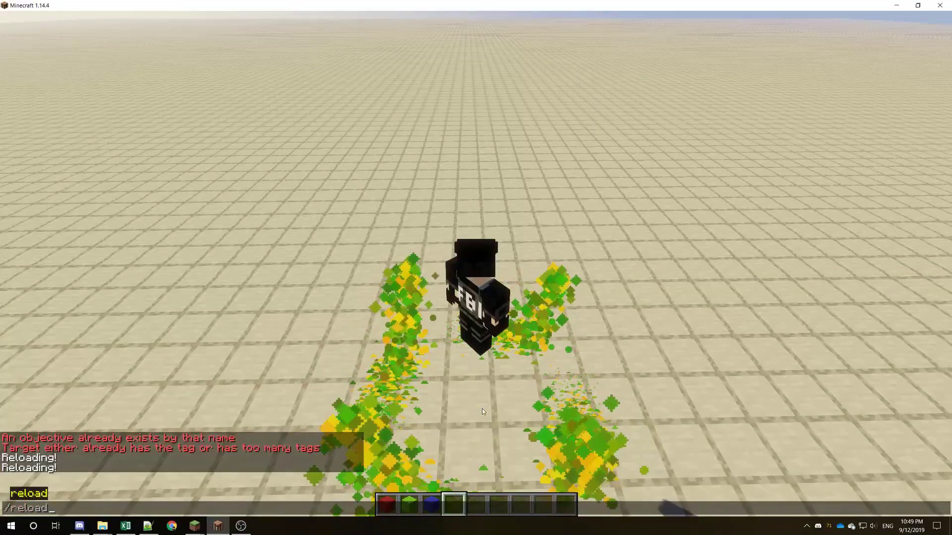
key("Return")
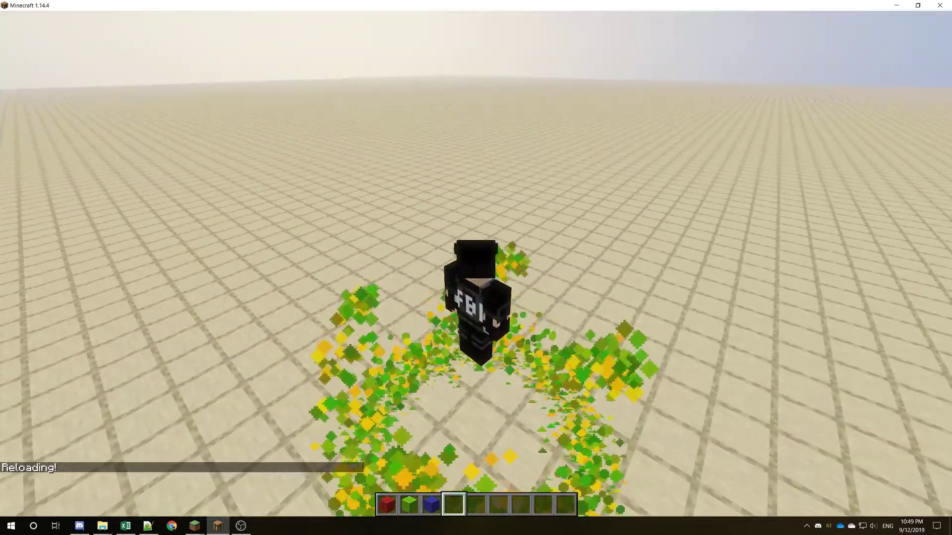
key("F5")
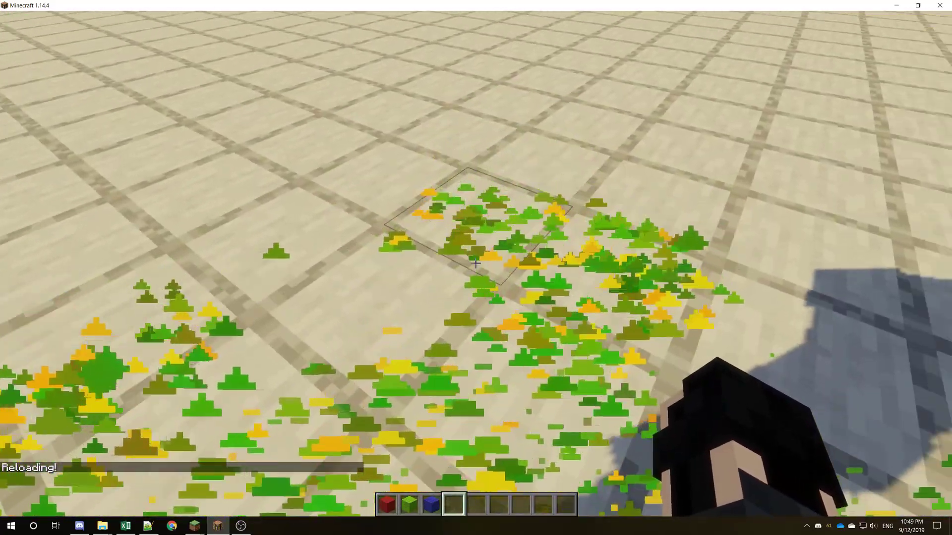
key("F5")
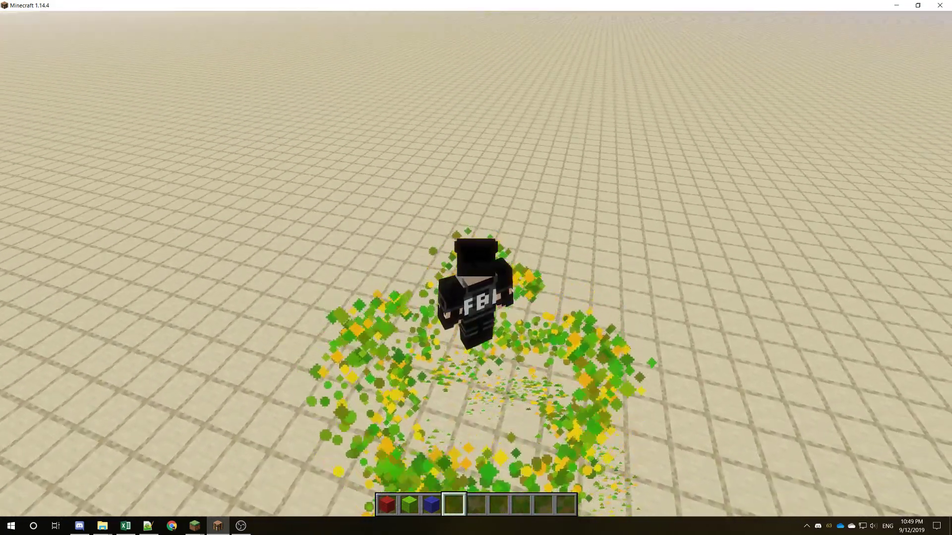
- Summon primed TNT at the player's position with {Fuse:10,Motion:[0.0,1.0,0.0]}
key("slash")
key("Return")
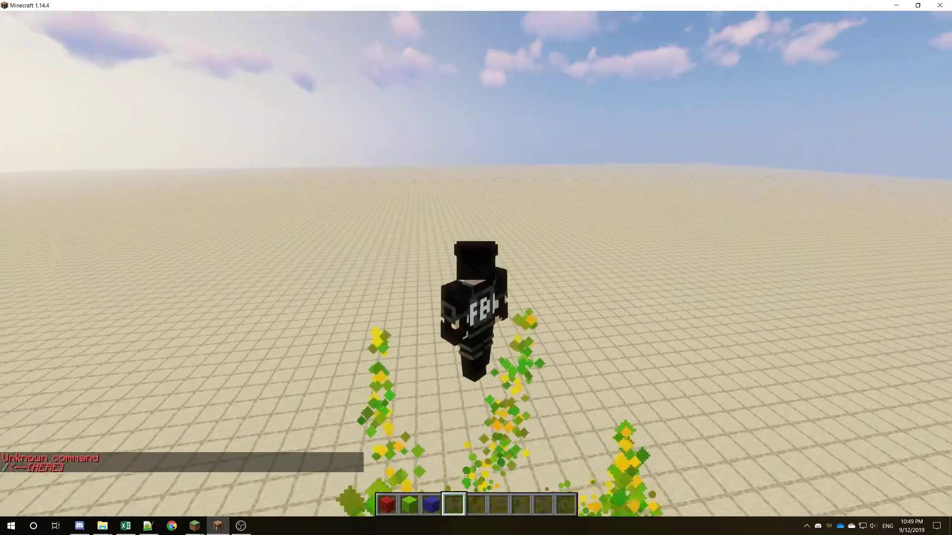
key("slash")
type("summon")
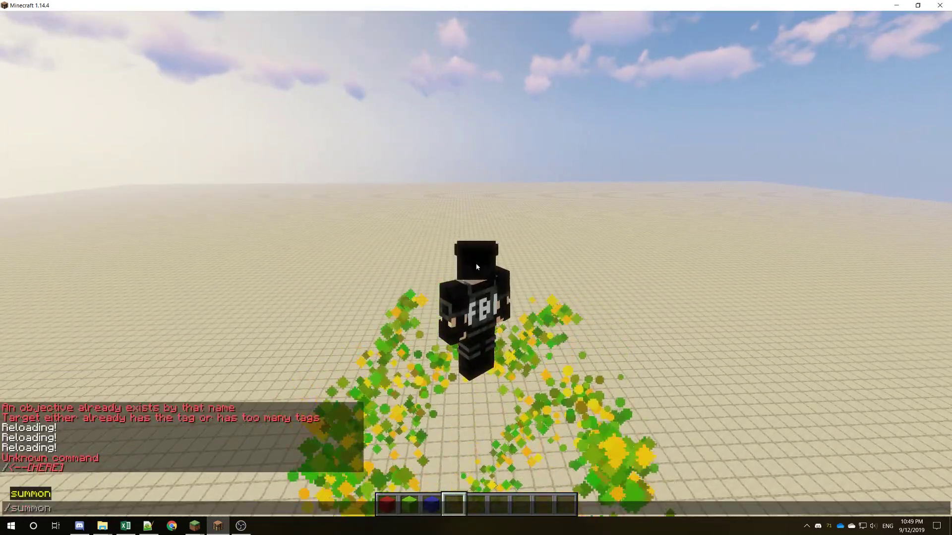
type(" minecraft:tnt ~ ~ ~ {Fuse:10,Motion:[0.0,10,0.0")
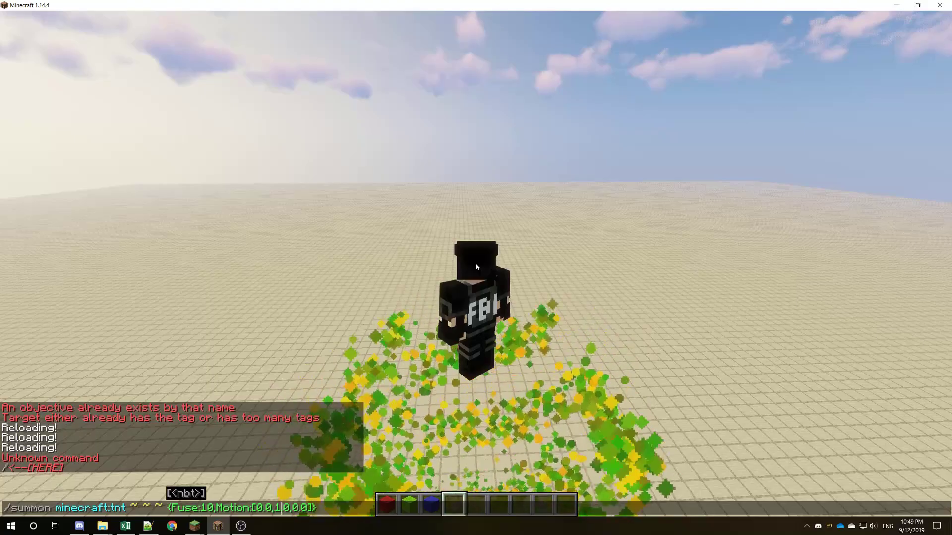
key("Return")
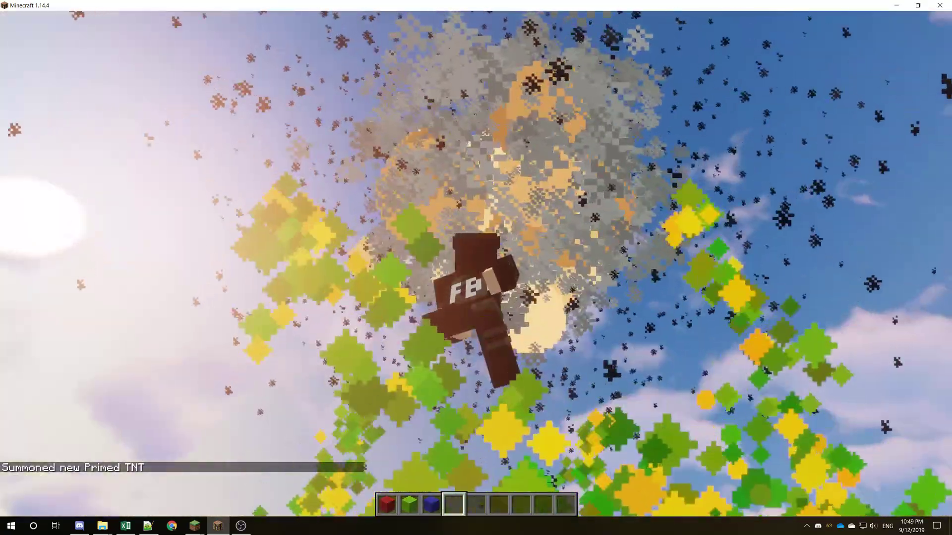
- Repeat the TNT summon with longer fuses, up to Fuse:17, keeping the vertical motion at 1.0
key("t")
key("Up")
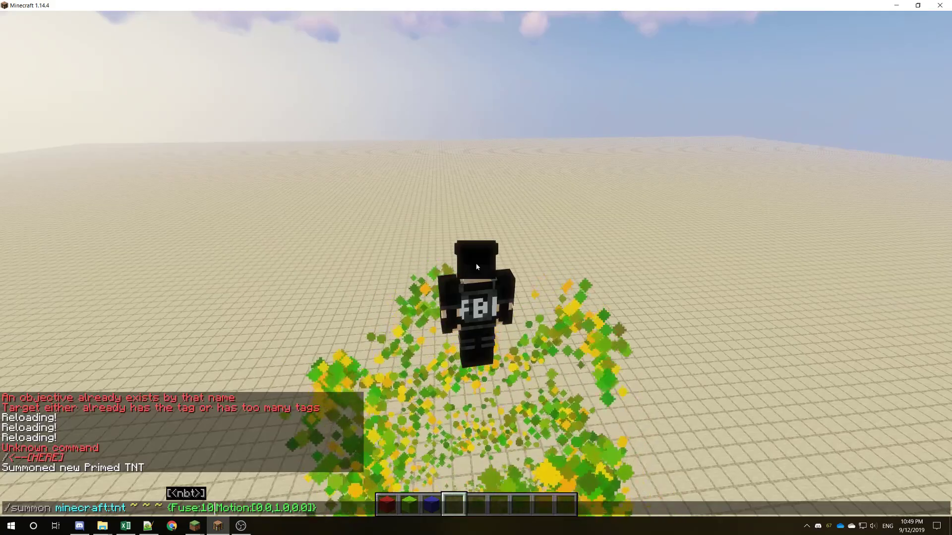
key("Return")
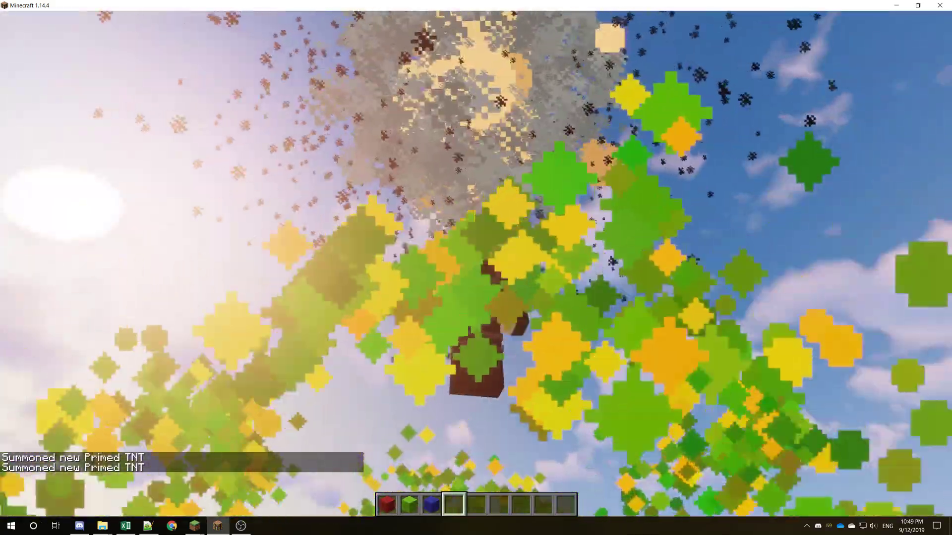
key("t")
key("Up")
key("Return")
- Summon the Fuse:17 TNT again with the vertical motion raised to 2.0
key("t")
key("Up")
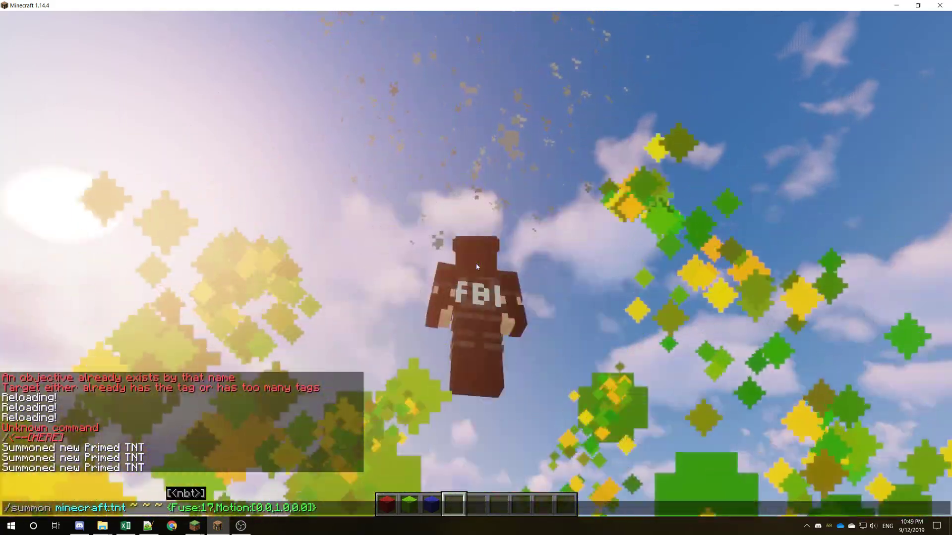
key("Return")
- Change the fuse in the TNT summon command to 20 and run it again with vertical motion 2.0
key("t")
key("Up")
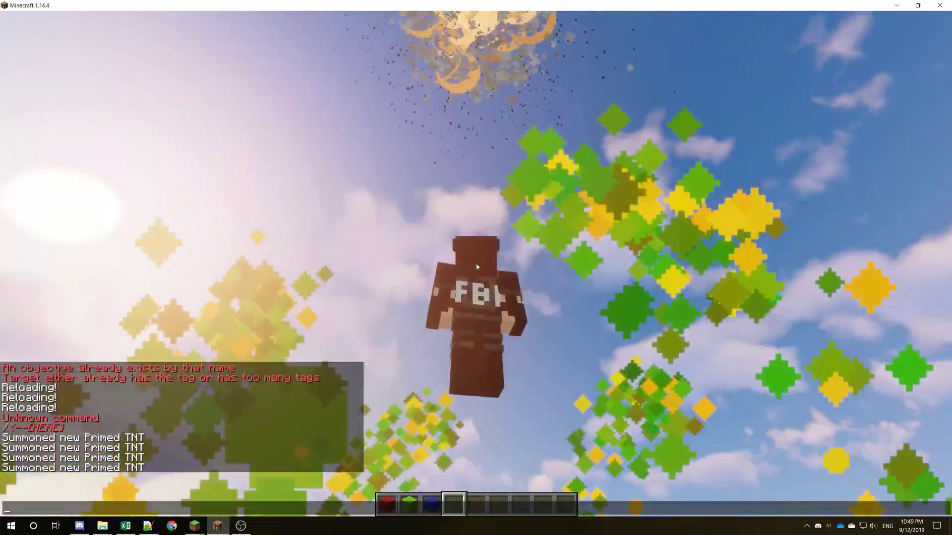
key("Left")
key("Left")
key("Left")
key("Left")
key("Left")
key("Left")
key("Left")
key("Left")
key("Left")
key("Left")
key("Left")
key("Left")
key("Left")
key("Left")
key("Left")
key("Left")
key("Left")
key("Left")
key("Left")
key("Left")
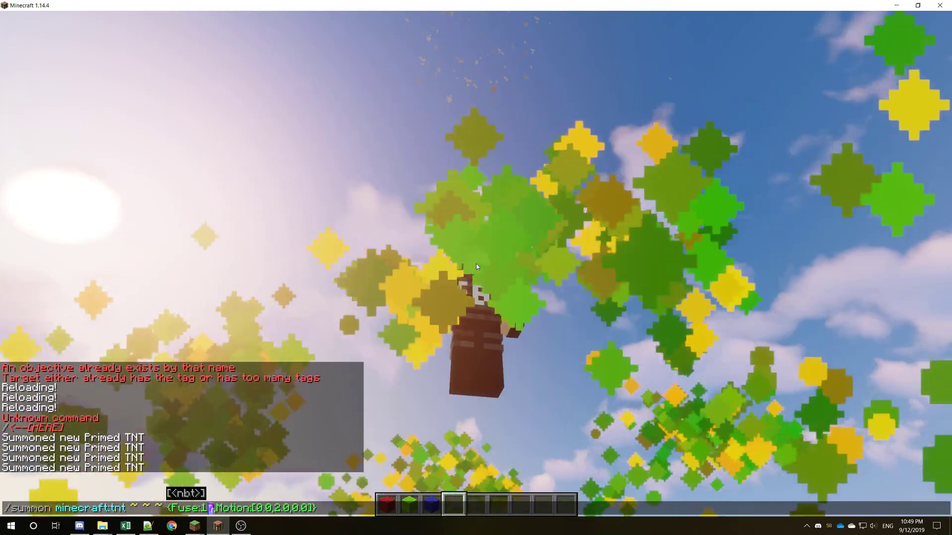
key("shift+Left")
key("shift+Left")
type("20")
key("Return")
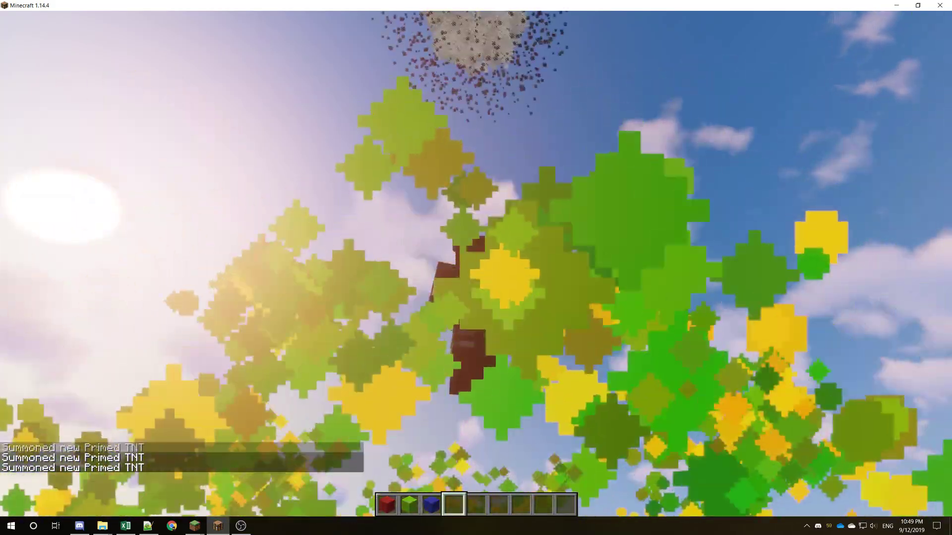
- Copy the TNT summon command without its slash and paste it into cell B1 of the Excel Generator sheet
key("t")
key("Up")
key("Home")
key("alt+Tab")
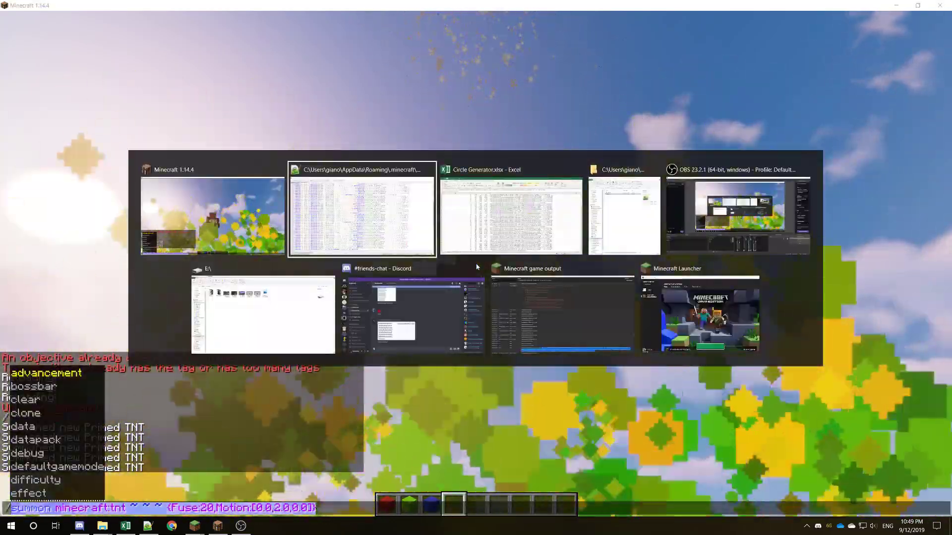
key("ctrl+v")
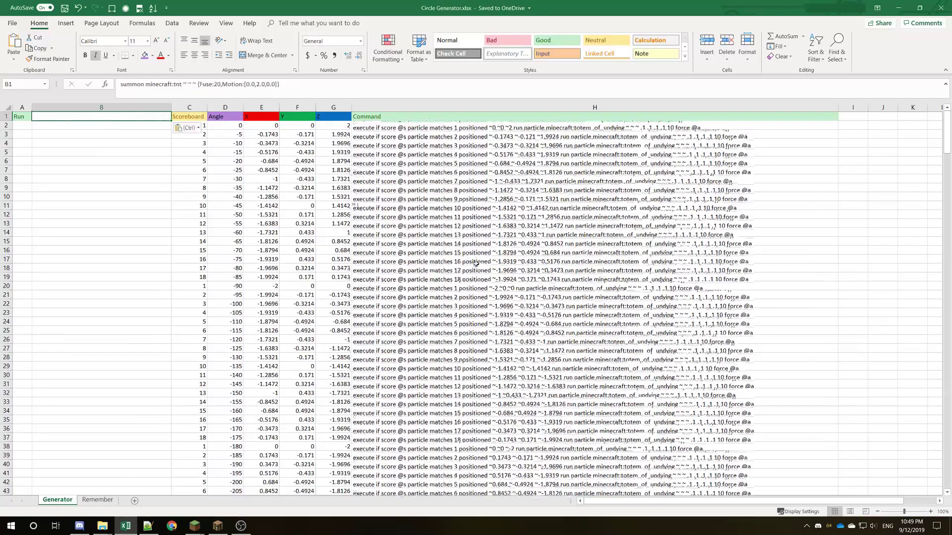
- Copy the regenerated TNT commands from column H and replace the totem_of_undying commands in particle.mcfunction with them
key("Right")
key("ctrl+shift+Down")
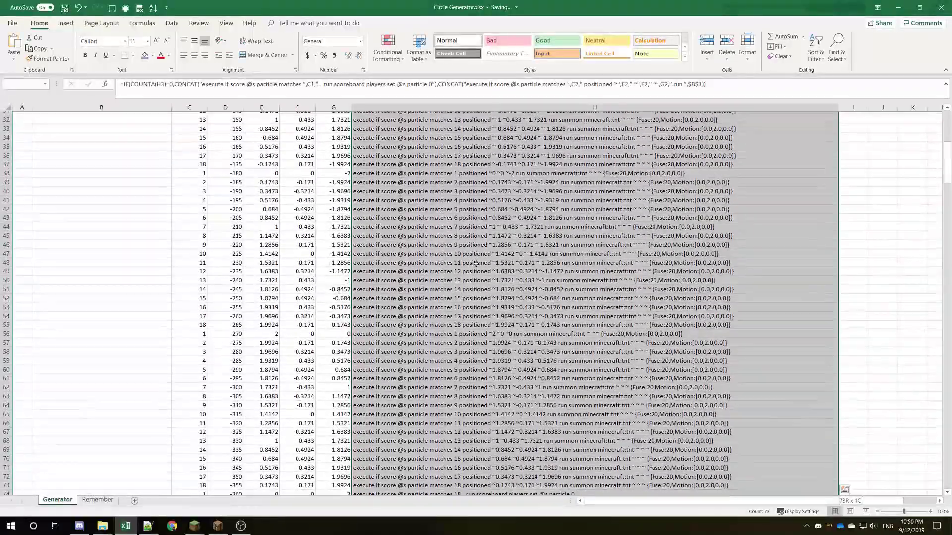
key("ctrl+c")
key("alt+Tab")
key("ctrl+a")
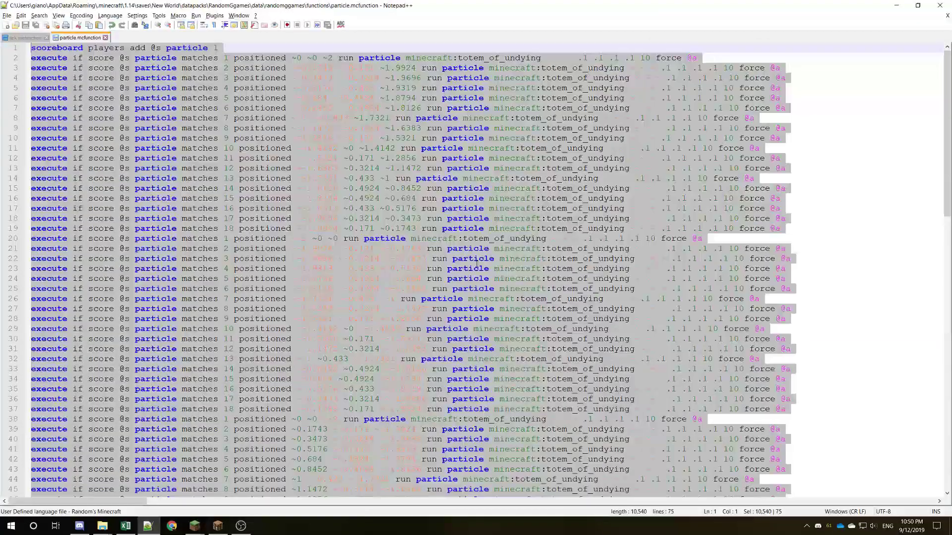
key("ctrl+v")
- Switch back to Minecraft and run /reload to load the TNT circle
key("alt+Tab")
type("//rel")
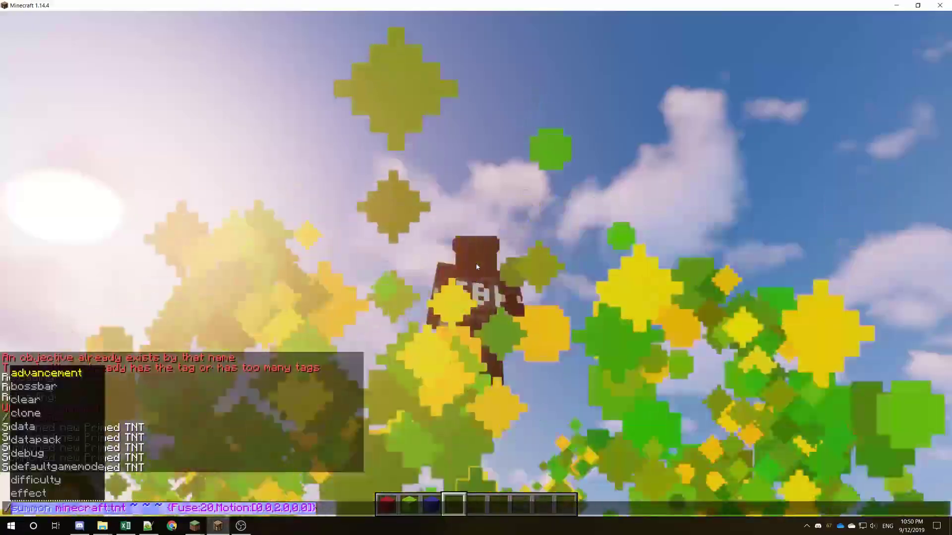
type("oad")
key("Return")
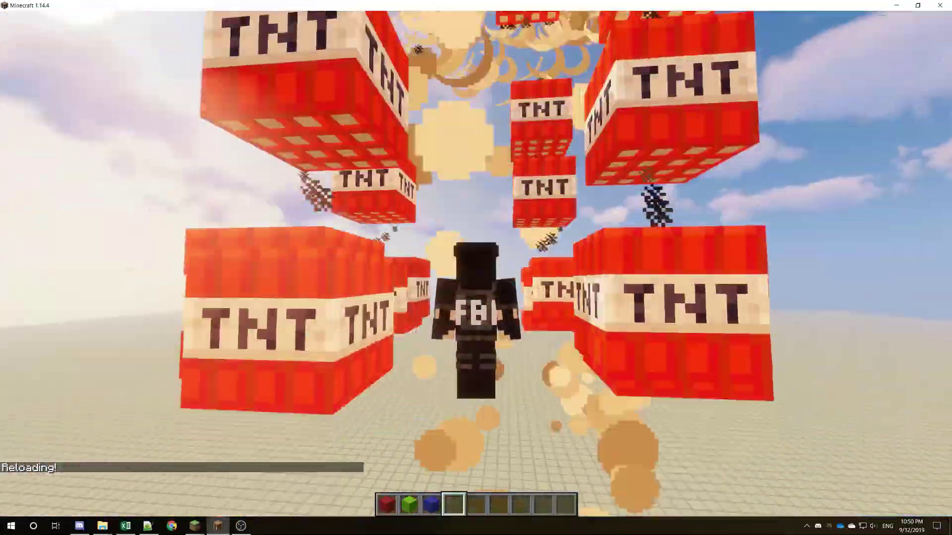
- Remove the Particle tag from the player with /tag @s remove Particle
key("slash")
type("tag @s remove Particle")
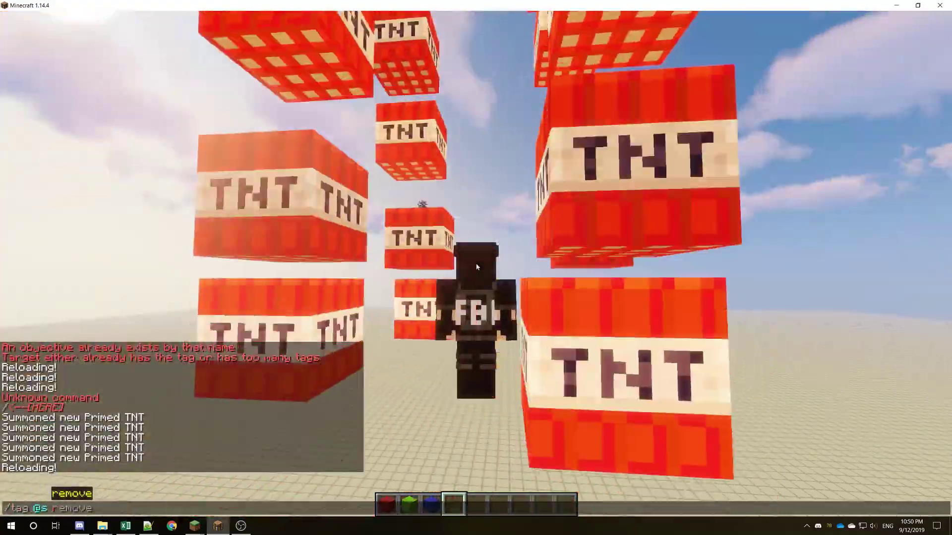
key("Return")
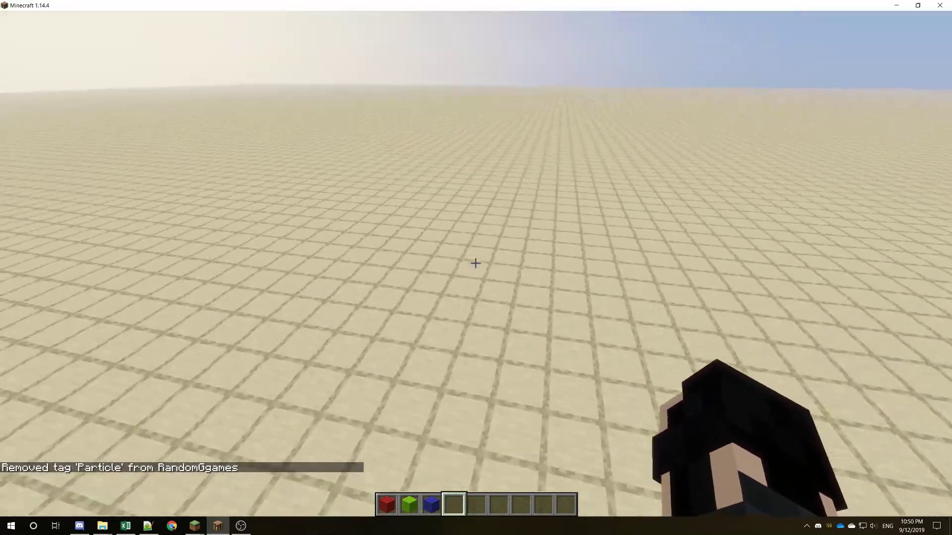
- Clear all items from the hotbar in the creative inventory
key("e")
left_click(577, 350)
left_click(569, 323, "shift")
left_click(384, 177)
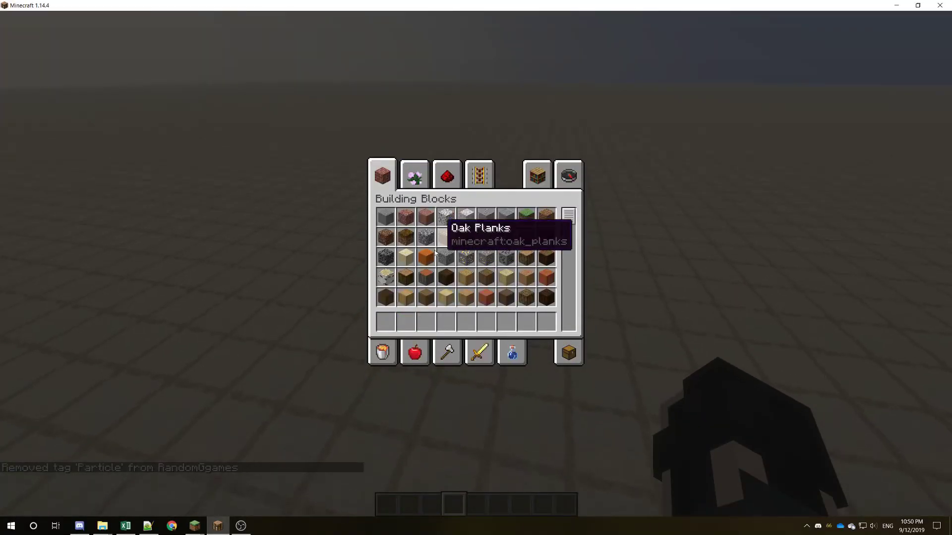
key("e")
key("e")
- Find the Bat Spawn Egg among the miscellaneous creative items and put it in the first hotbar slot
left_click(382, 352)
scroll(466, 277, "down", 6)
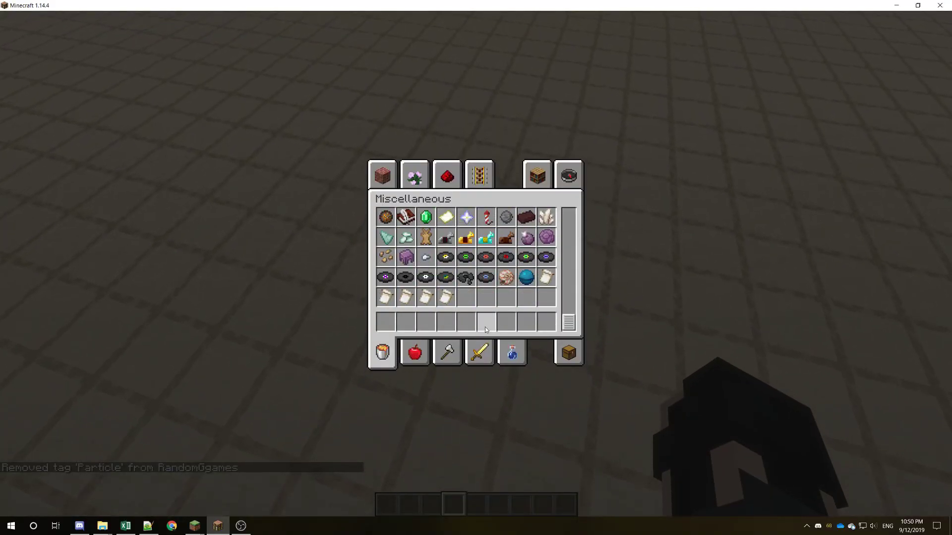
scroll(430, 282, "up", 3)
scroll(558, 254, "up", 3)
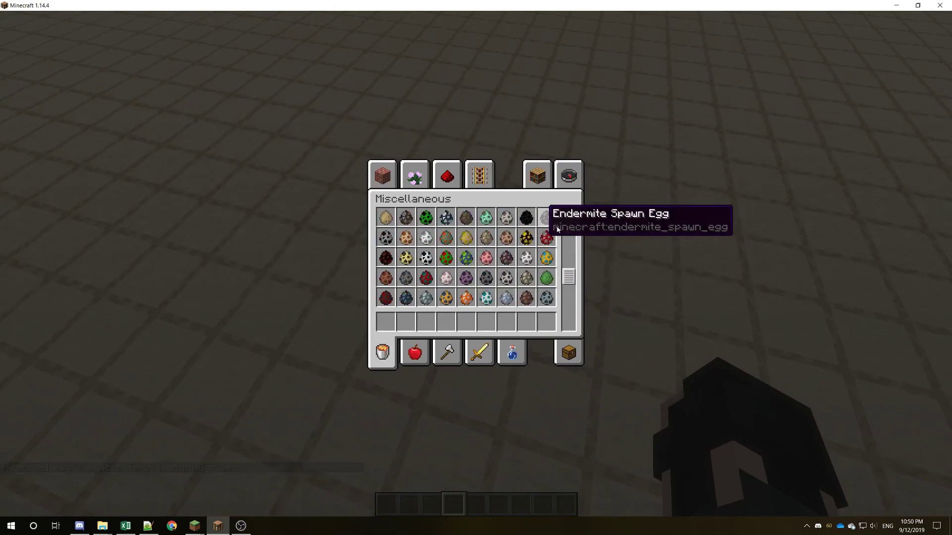
scroll(432, 277, "down", 2)
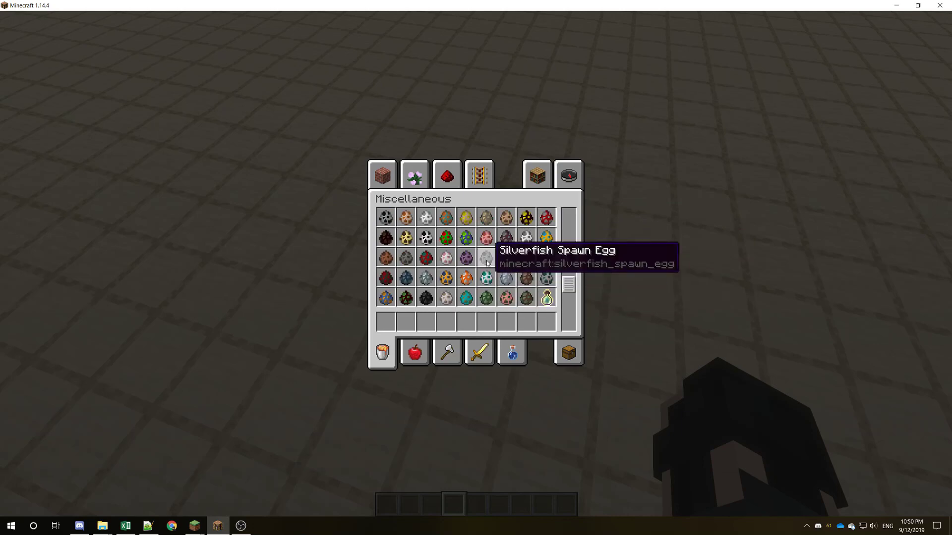
scroll(530, 243, "up", 2)
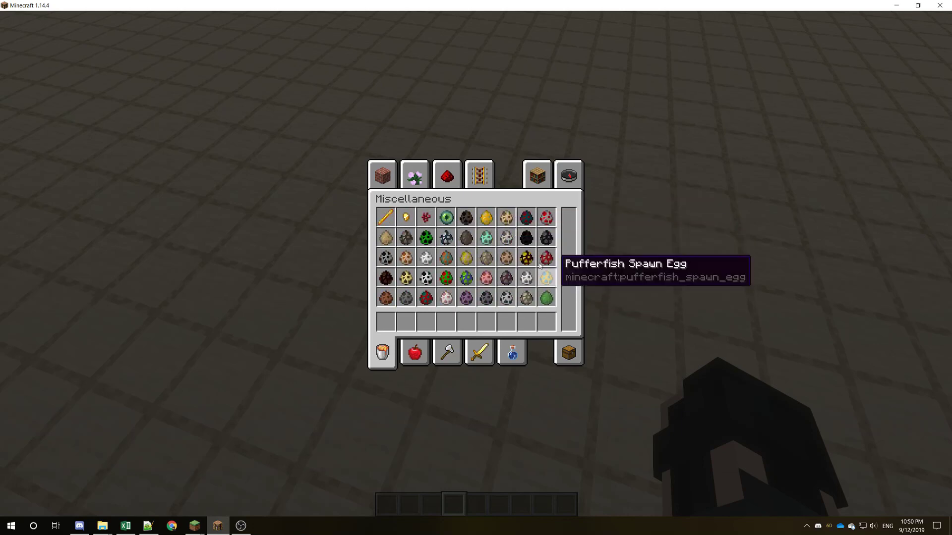
left_click(466, 217)
left_click(387, 326)
- Spawn a bat with the egg, and clear the egg from the hotbar
key("e")
right_click(476, 268)
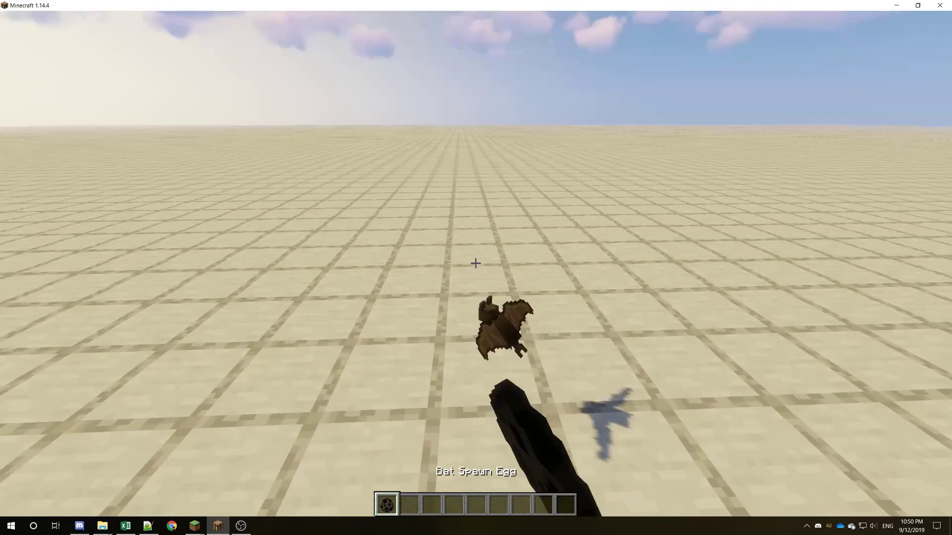
key("e")
left_click(569, 352)
- Add the Particle tag to the bat with /tag @e[type=bat] add Particle, and change the camera perspective
type("e/tag @e[")
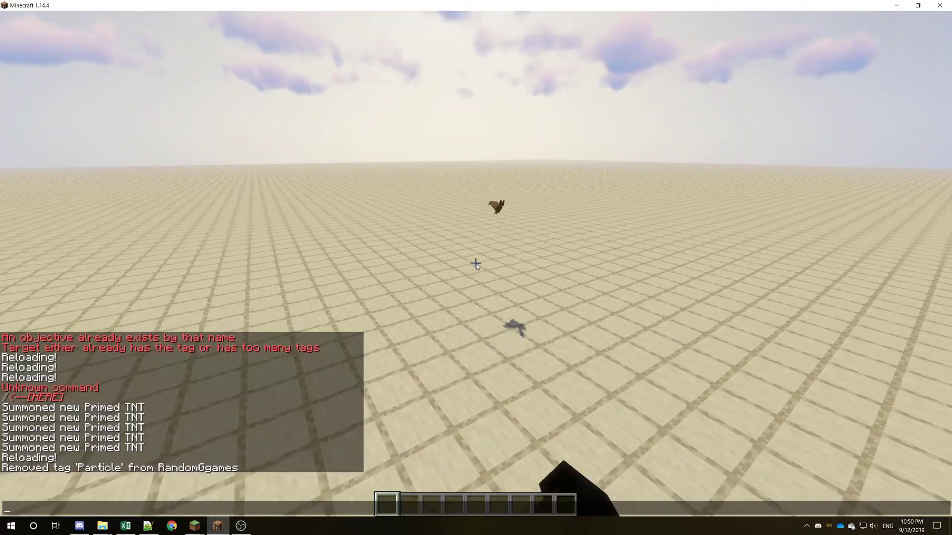
type("type=bat] add")
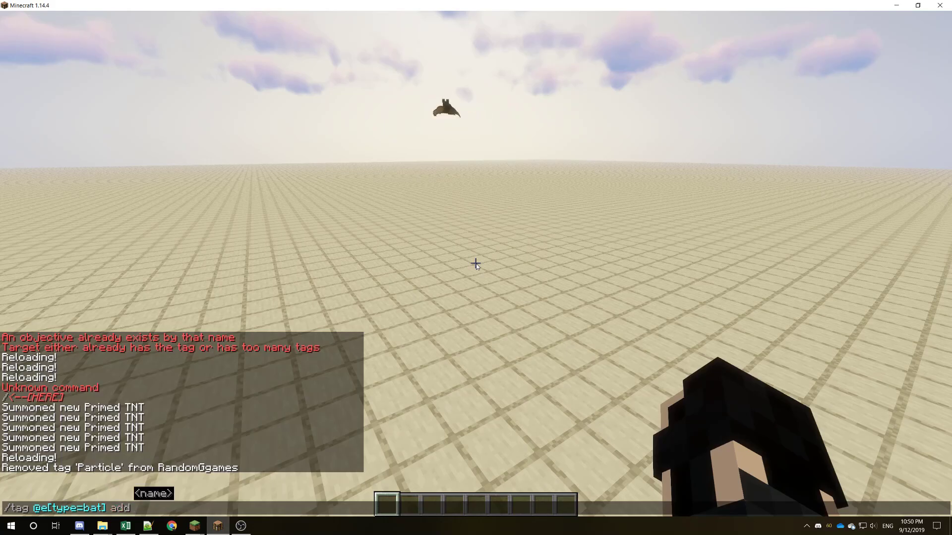
type("icle")
key("Return")
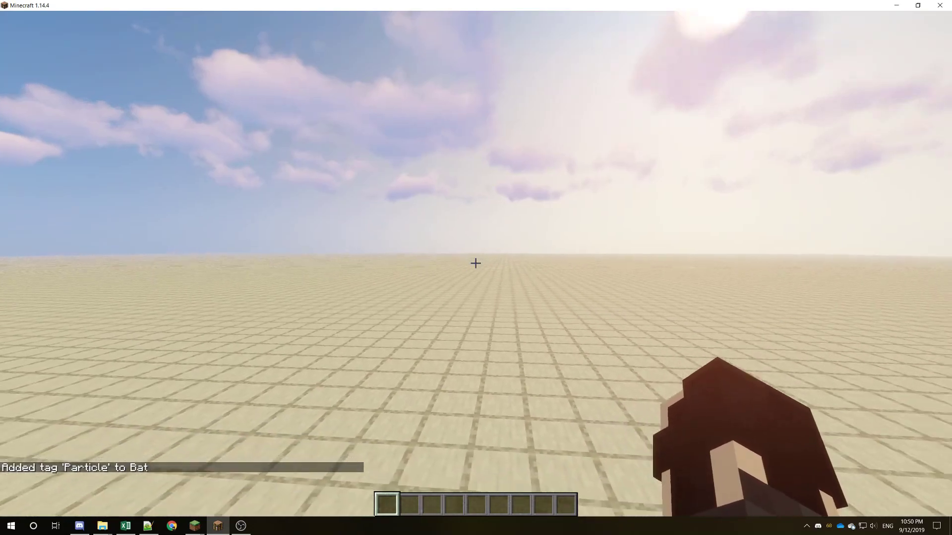
key("F5")
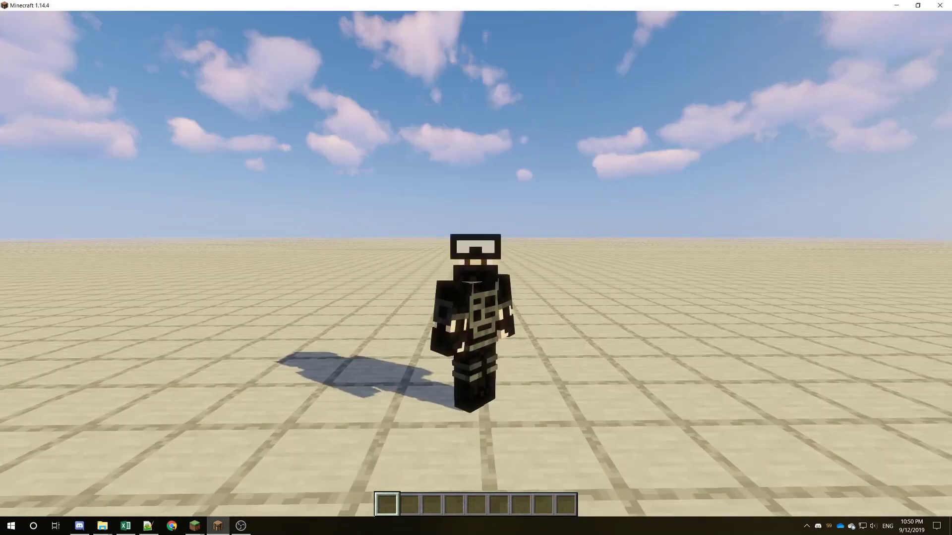